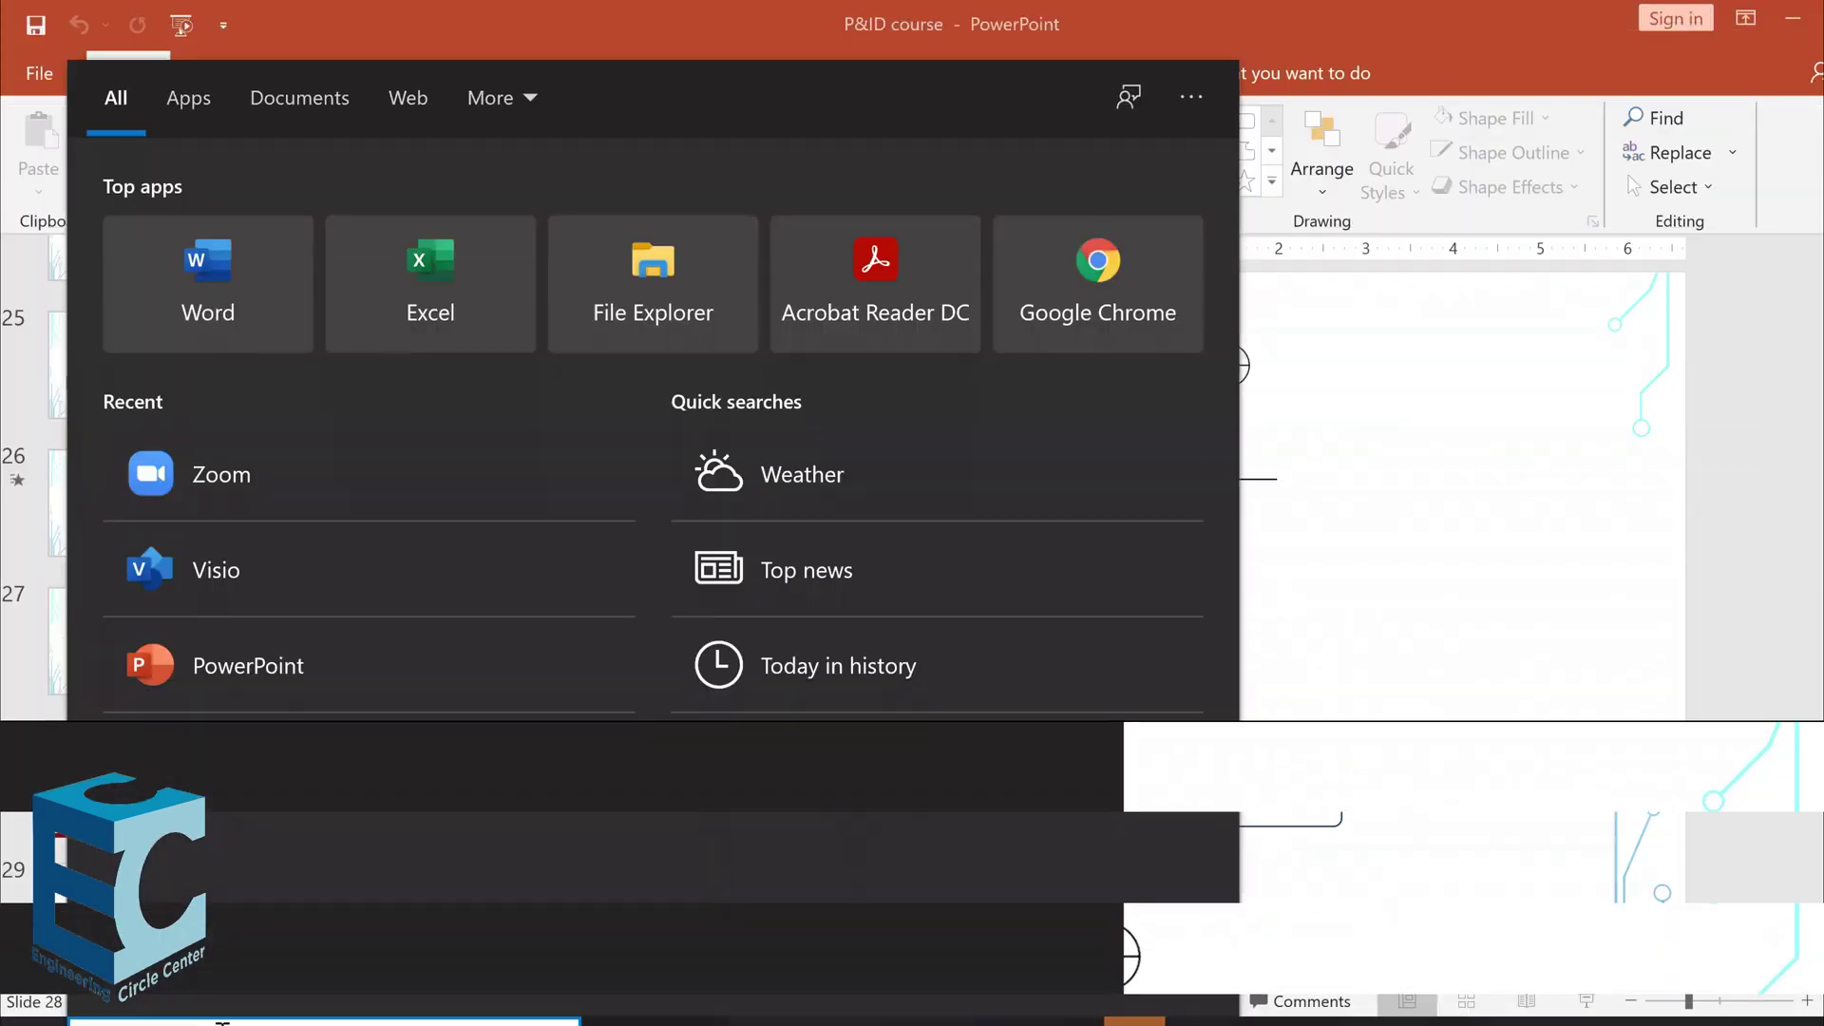
Launch Visio by searching 'V' in Windows search and picking the best match
type("V")
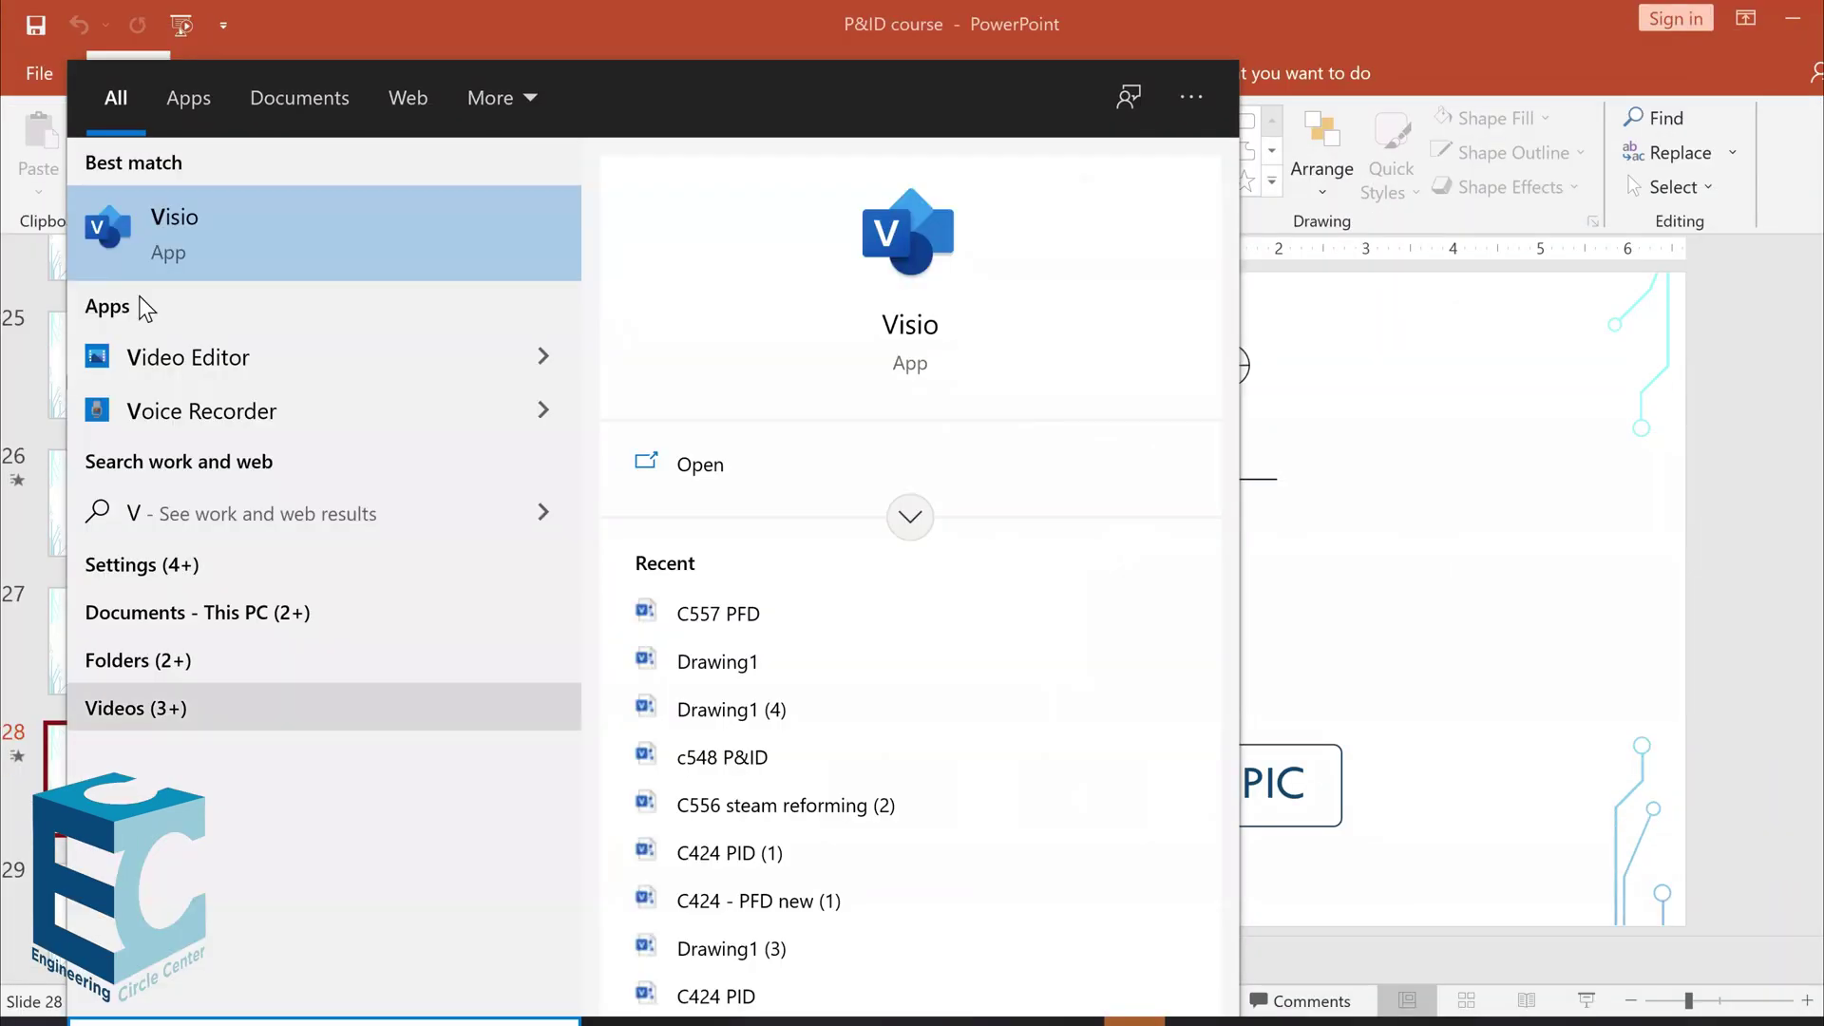
left_click(204, 225)
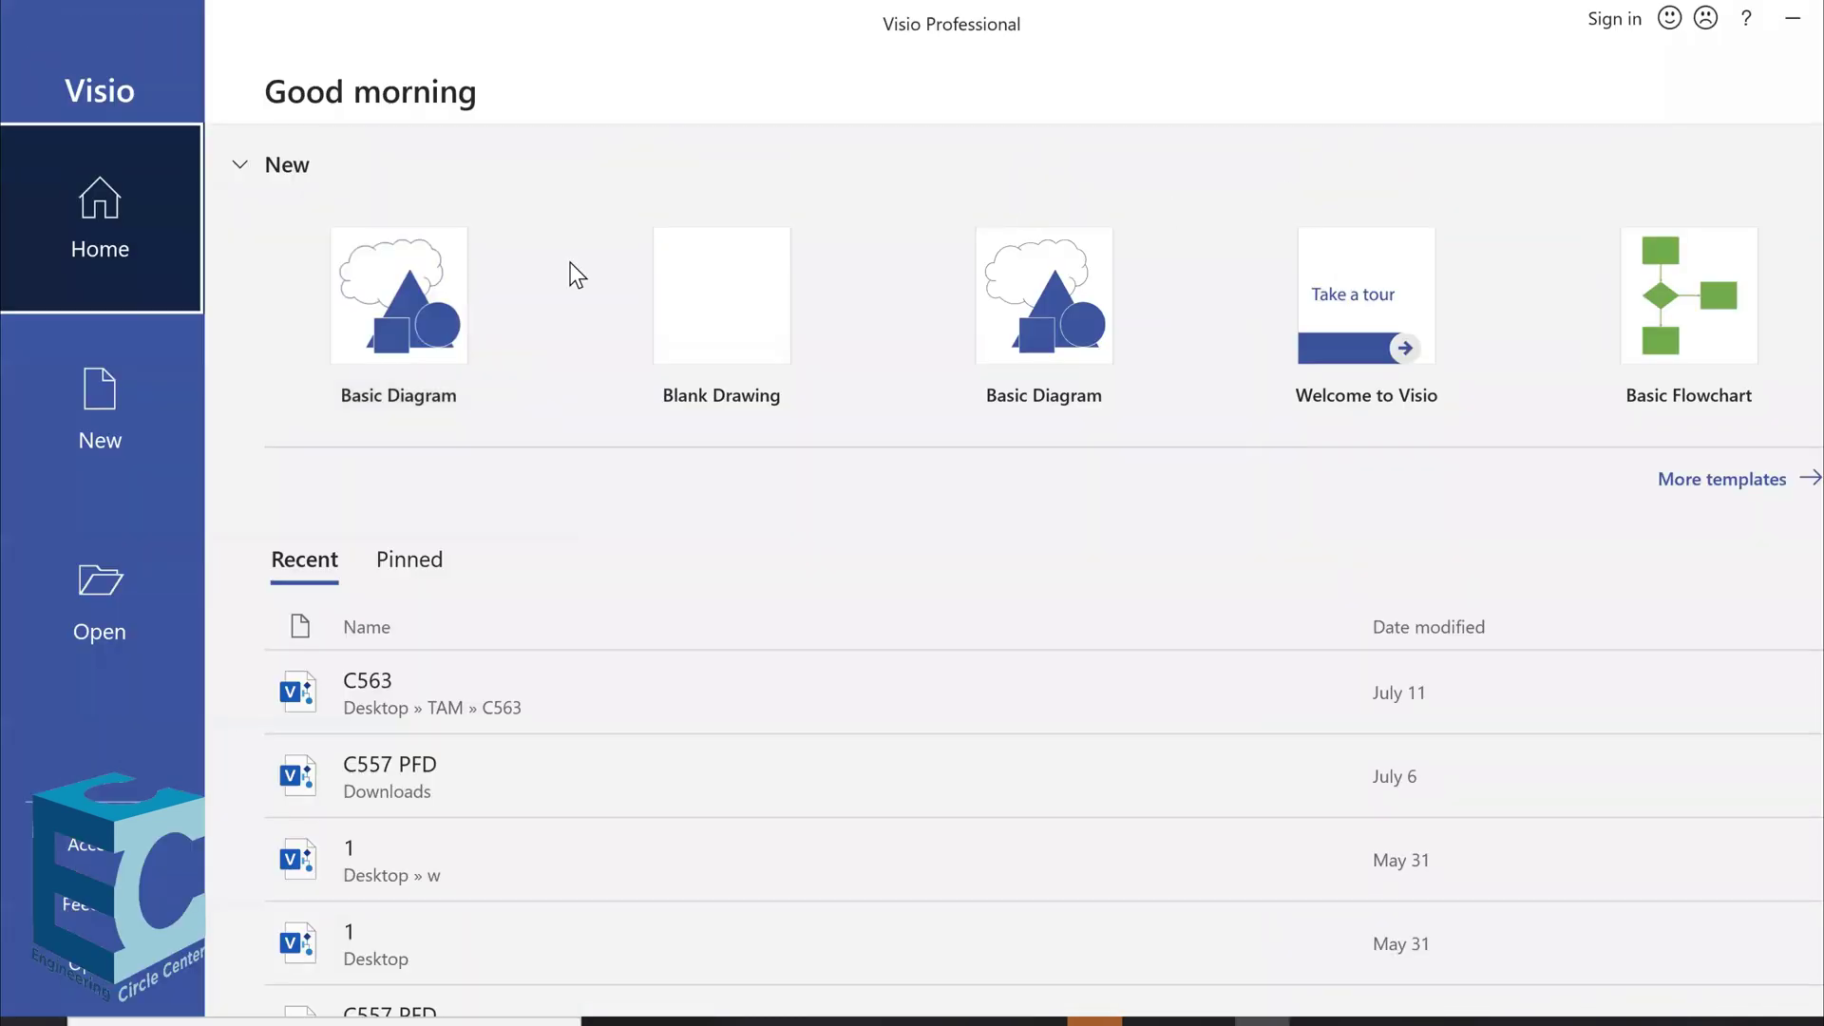
Create a Basic Diagram drawing and add the Equipment - Pumps, Instruments and Pipelines stencils
left_click(478, 298)
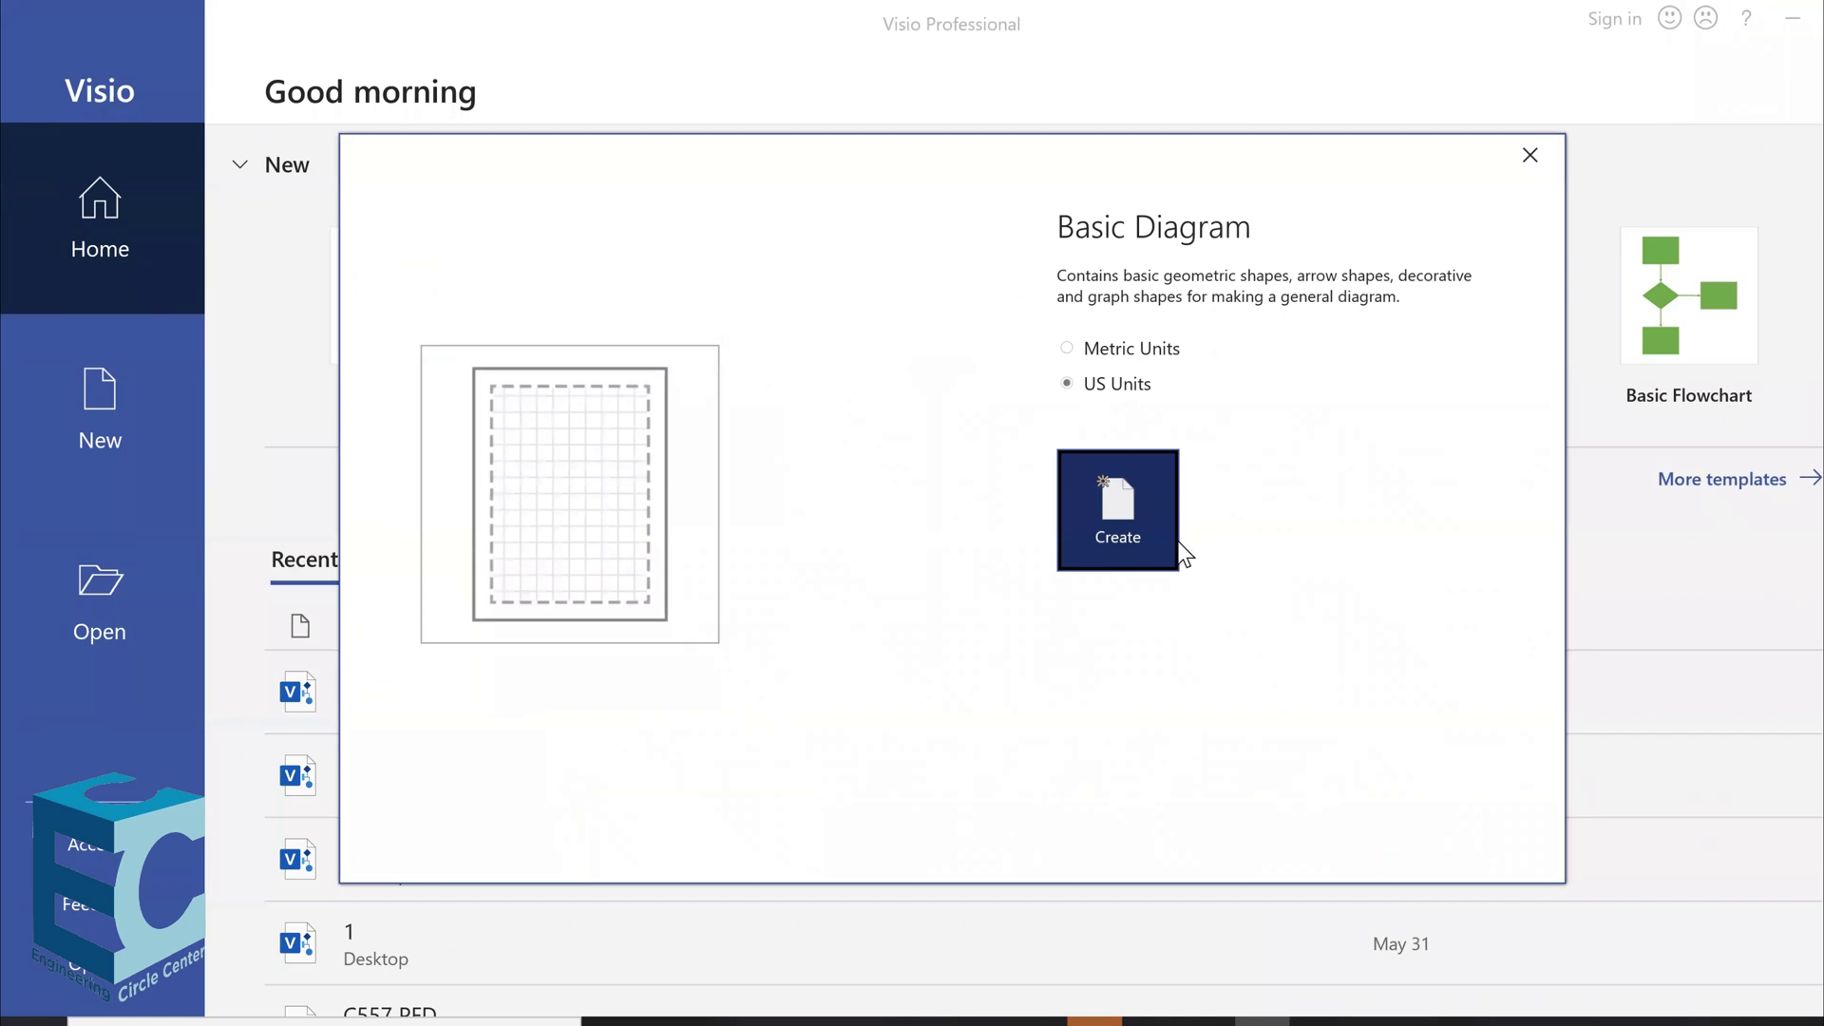
left_click(1148, 546)
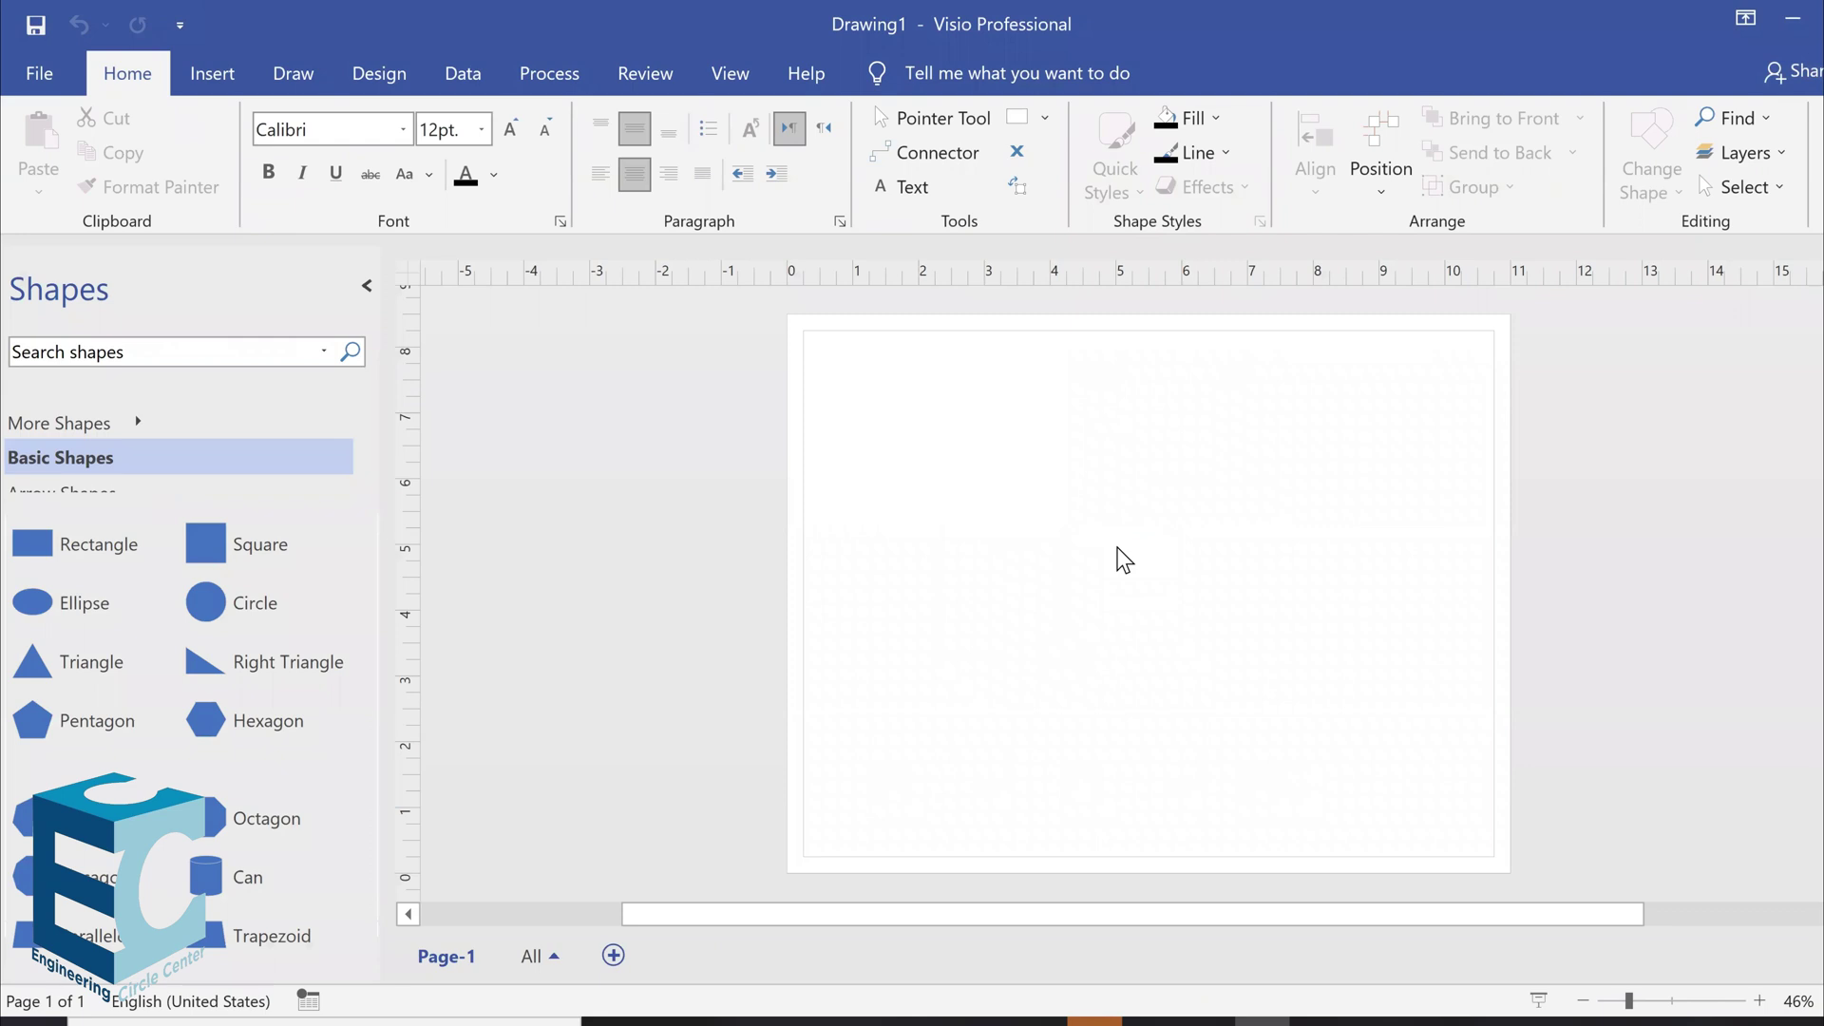
left_click(168, 421)
mouse_move(422, 493)
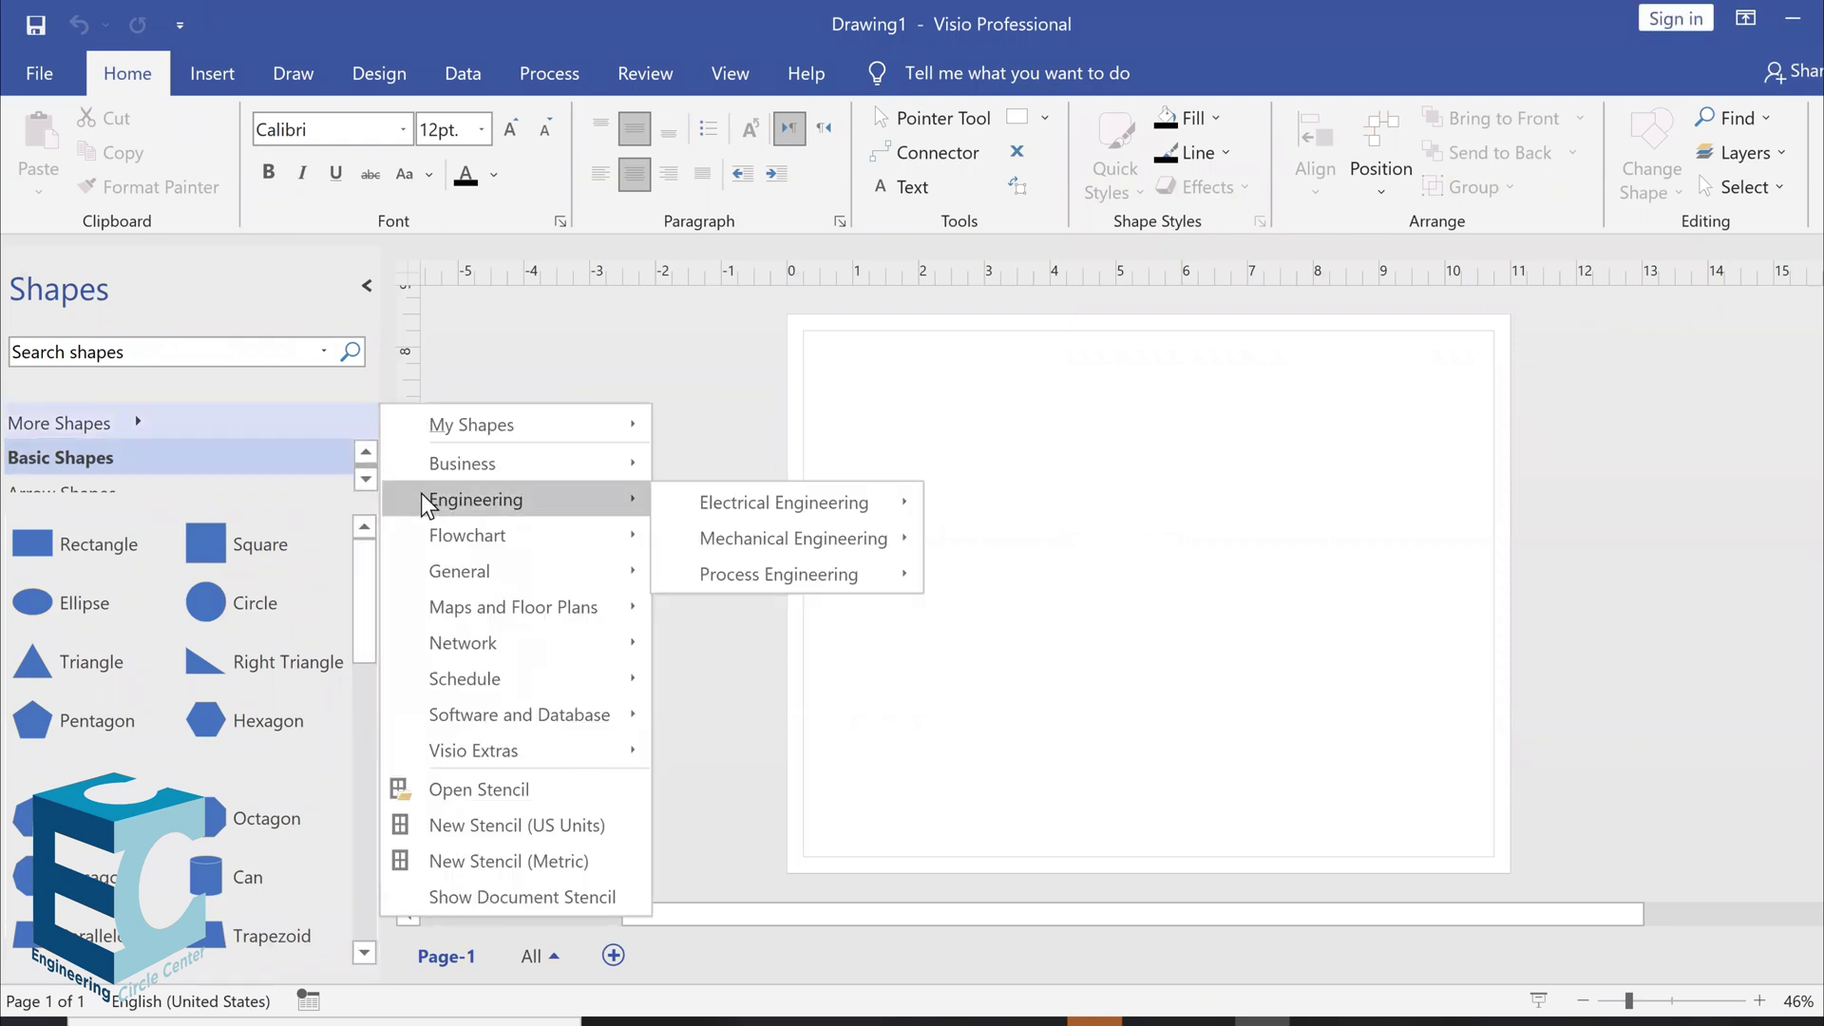
mouse_move(698, 573)
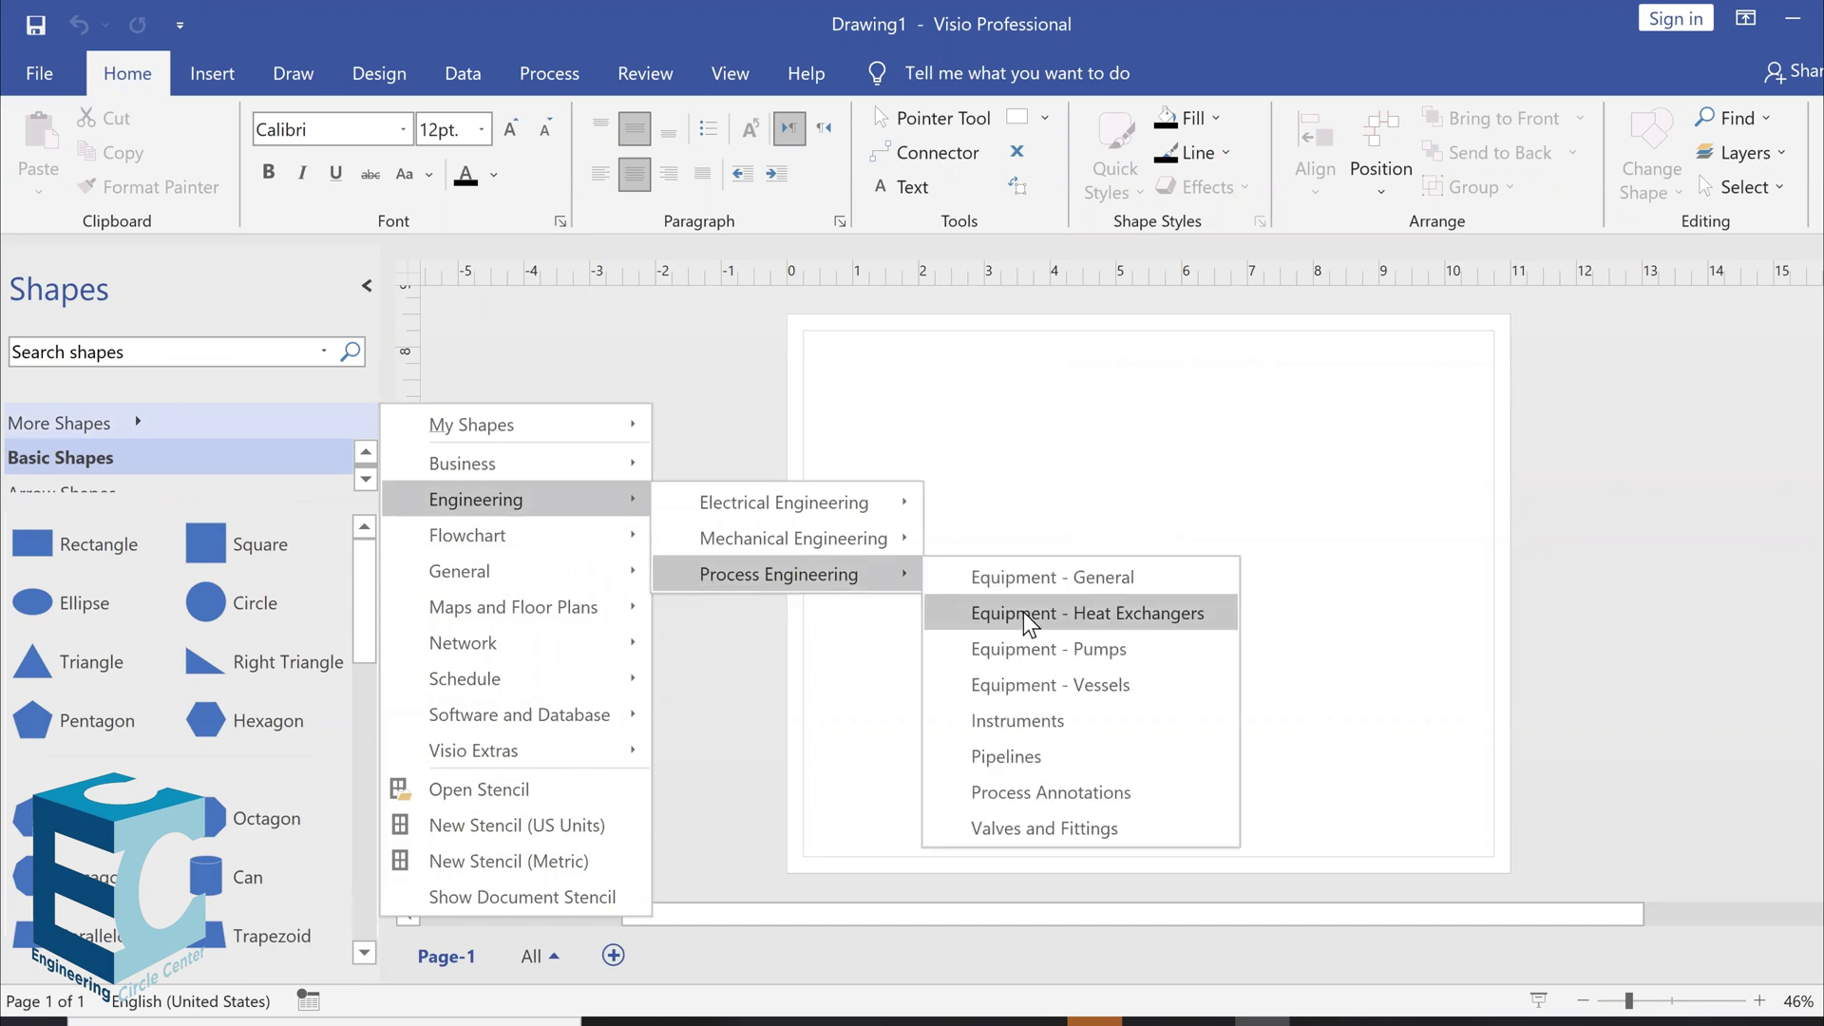
left_click(1063, 641)
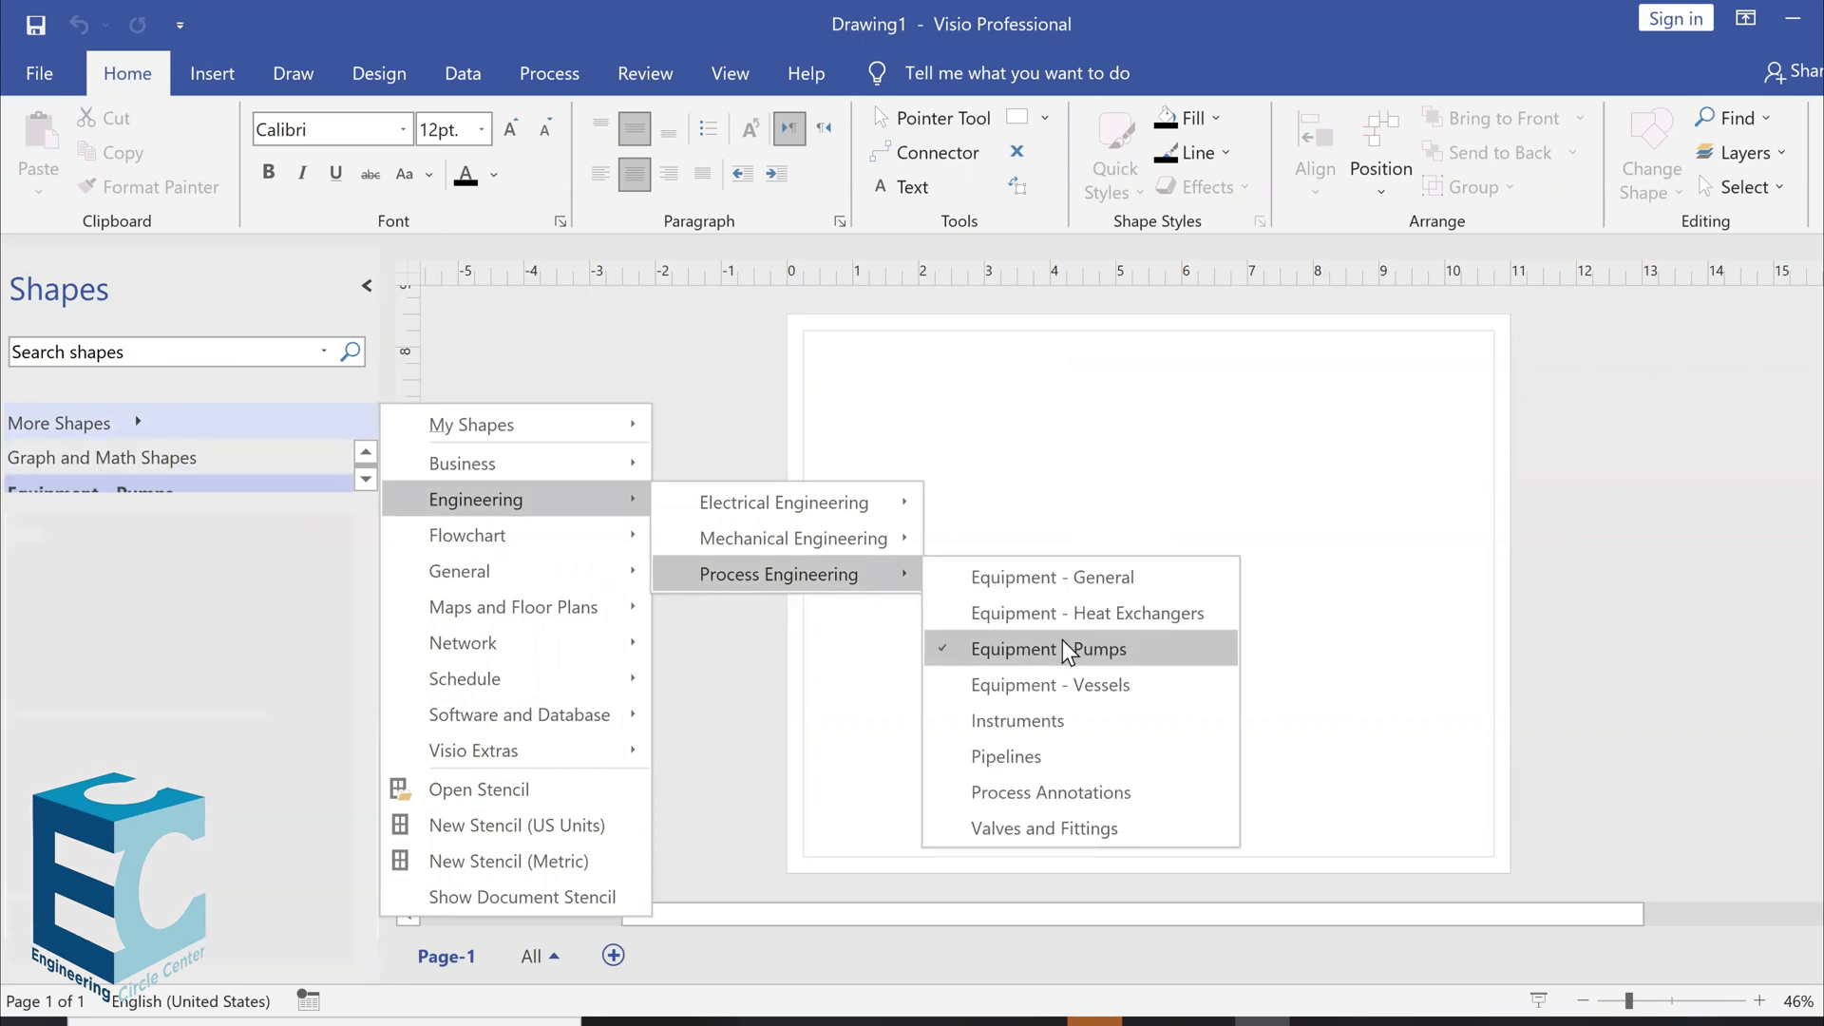
left_click(1047, 722)
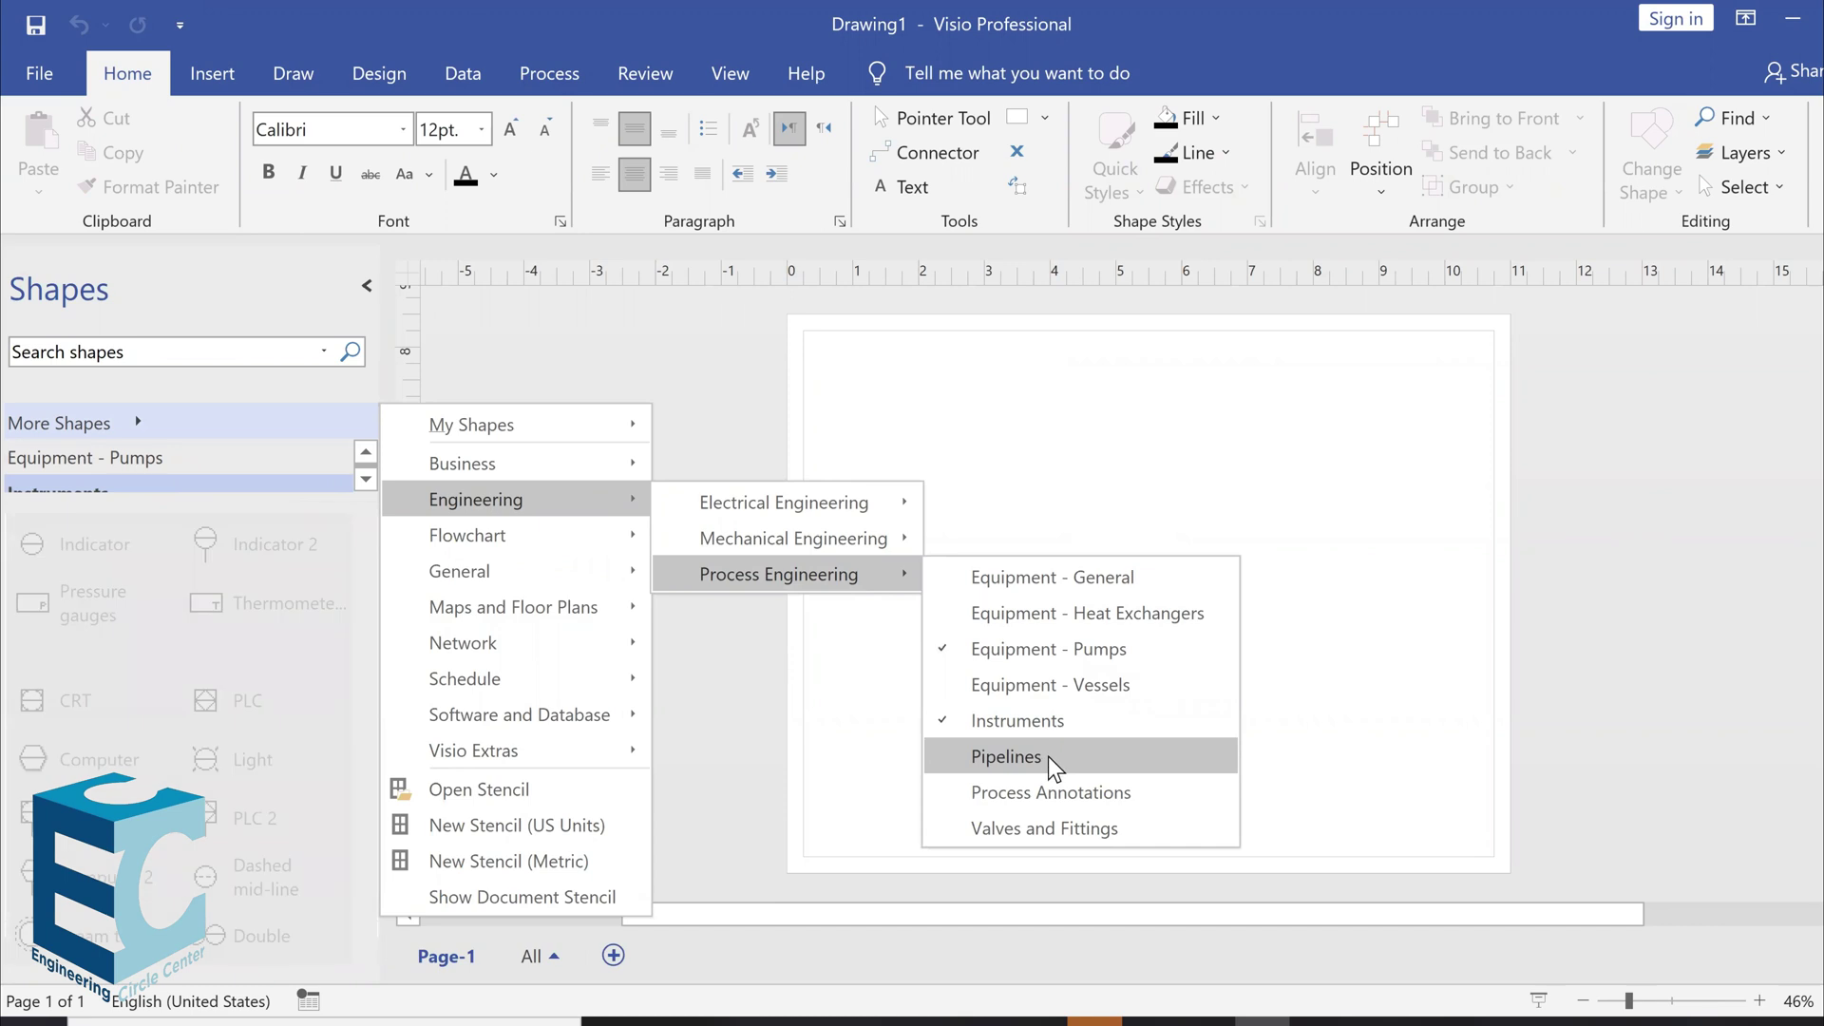
left_click(1051, 760)
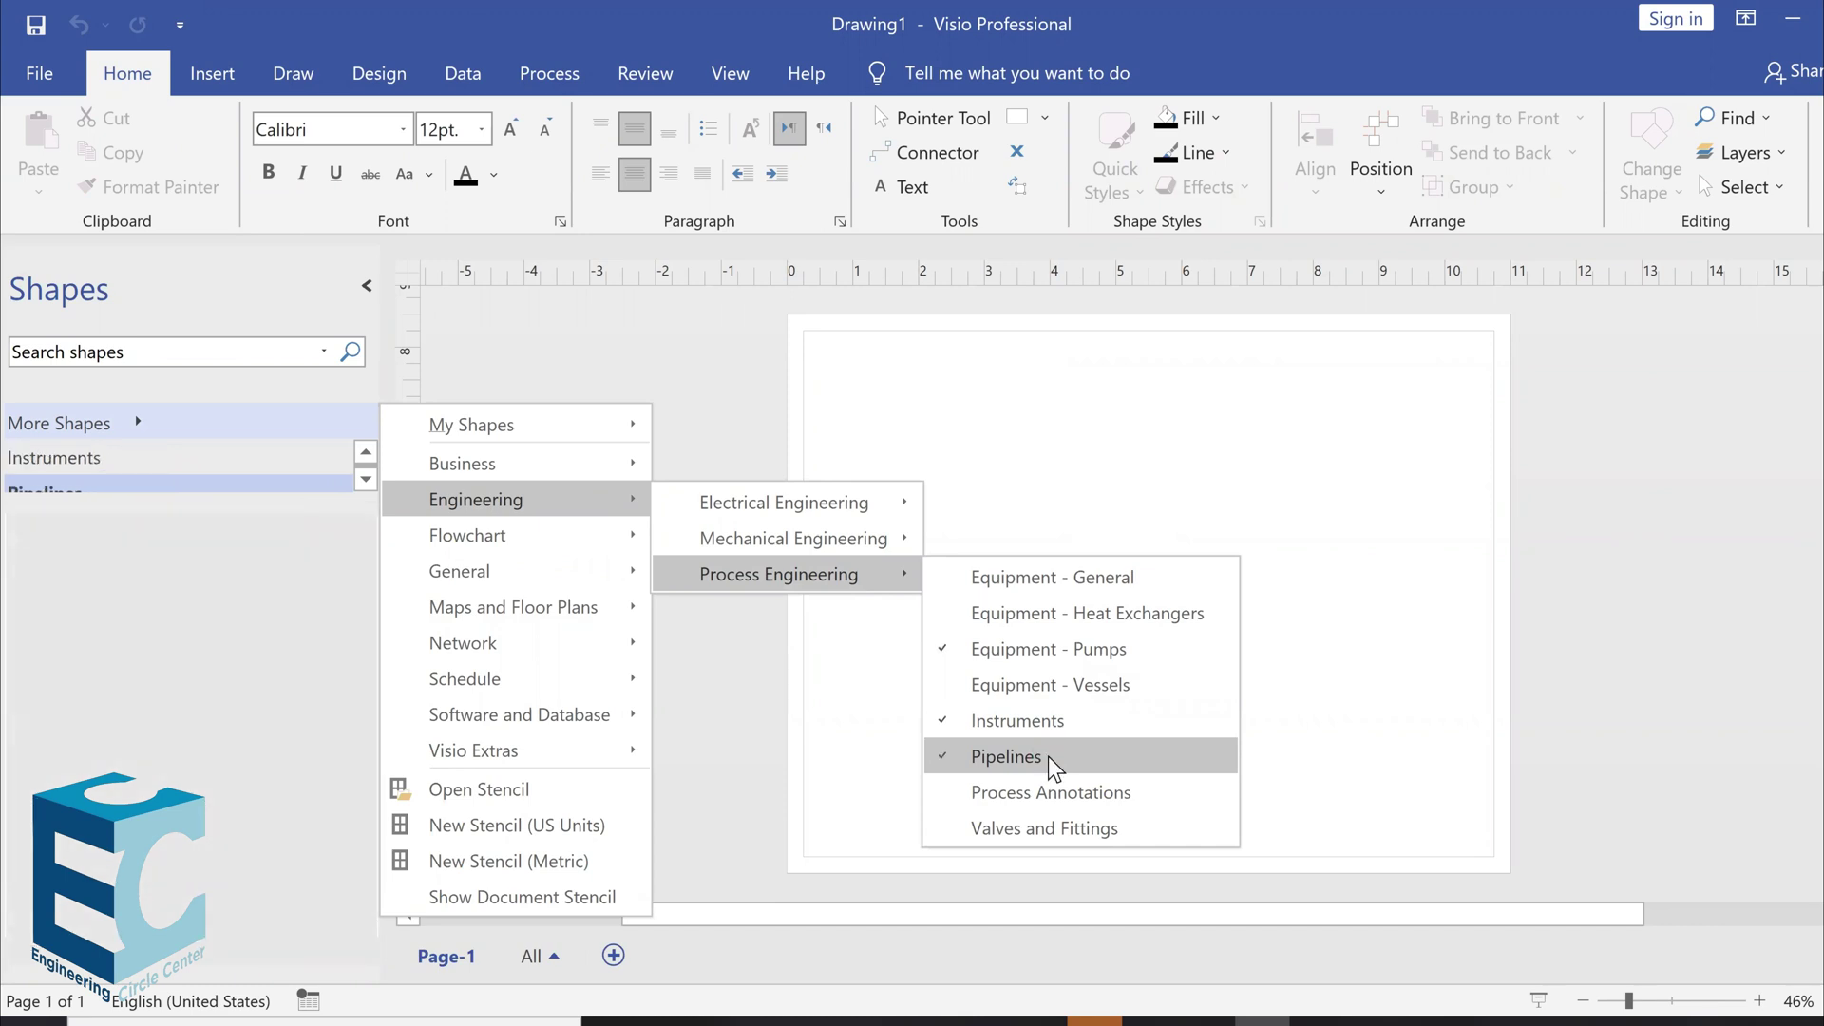
left_click(754, 757)
Drag a Major PipelineR inlet pipe onto the left of the page, then show the Equipment - Pumps shapes
left_click_drag(99, 570, 965, 530)
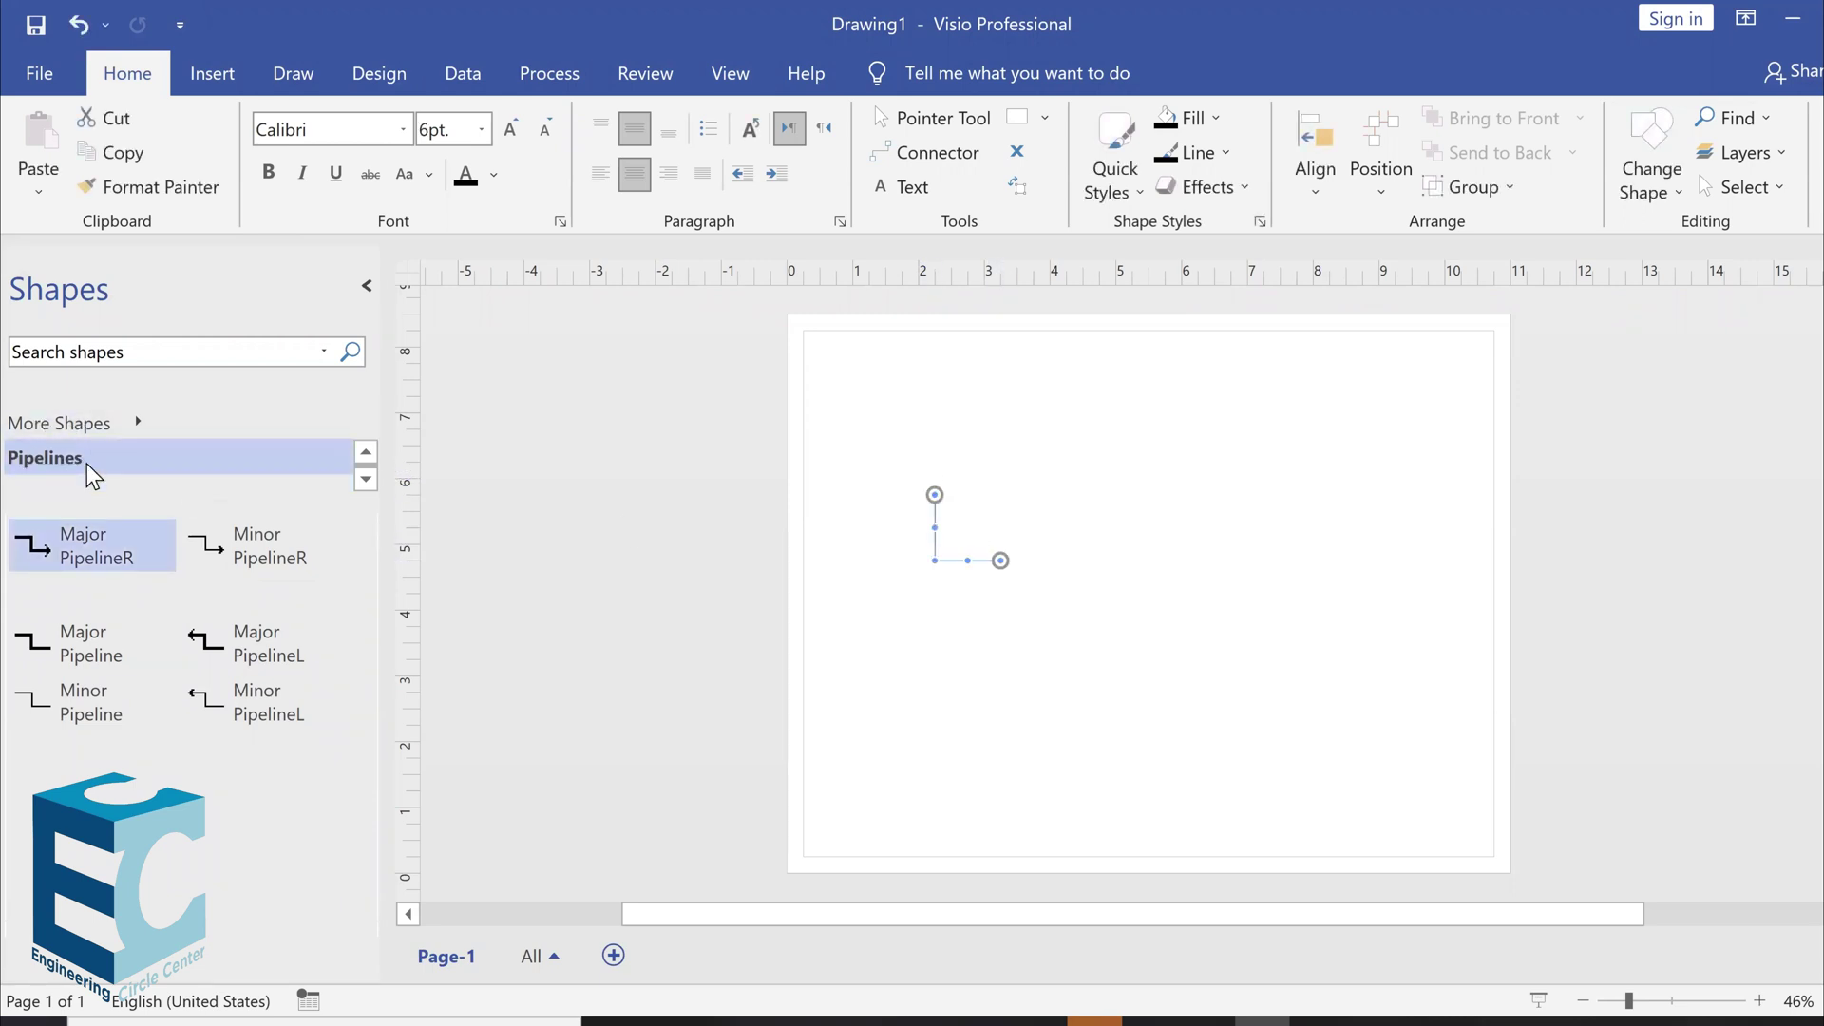
scroll(88, 464, "up", 4)
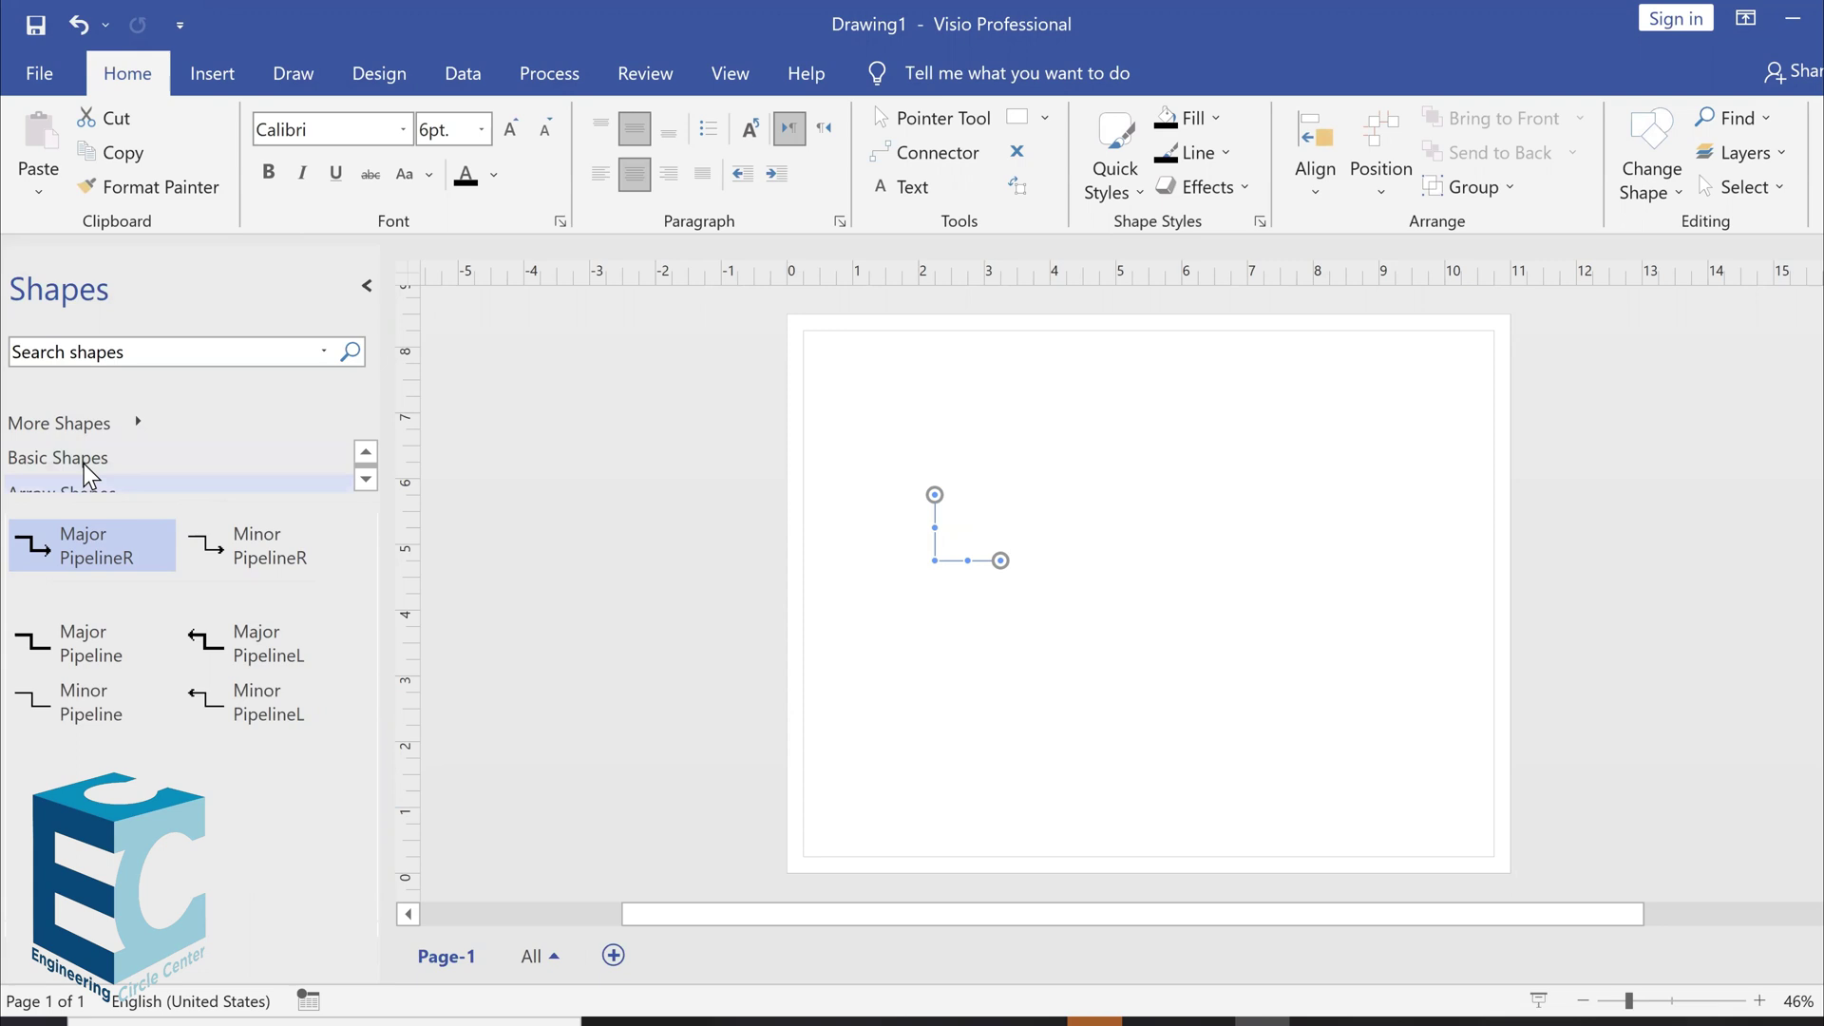
scroll(81, 469, "down", 4)
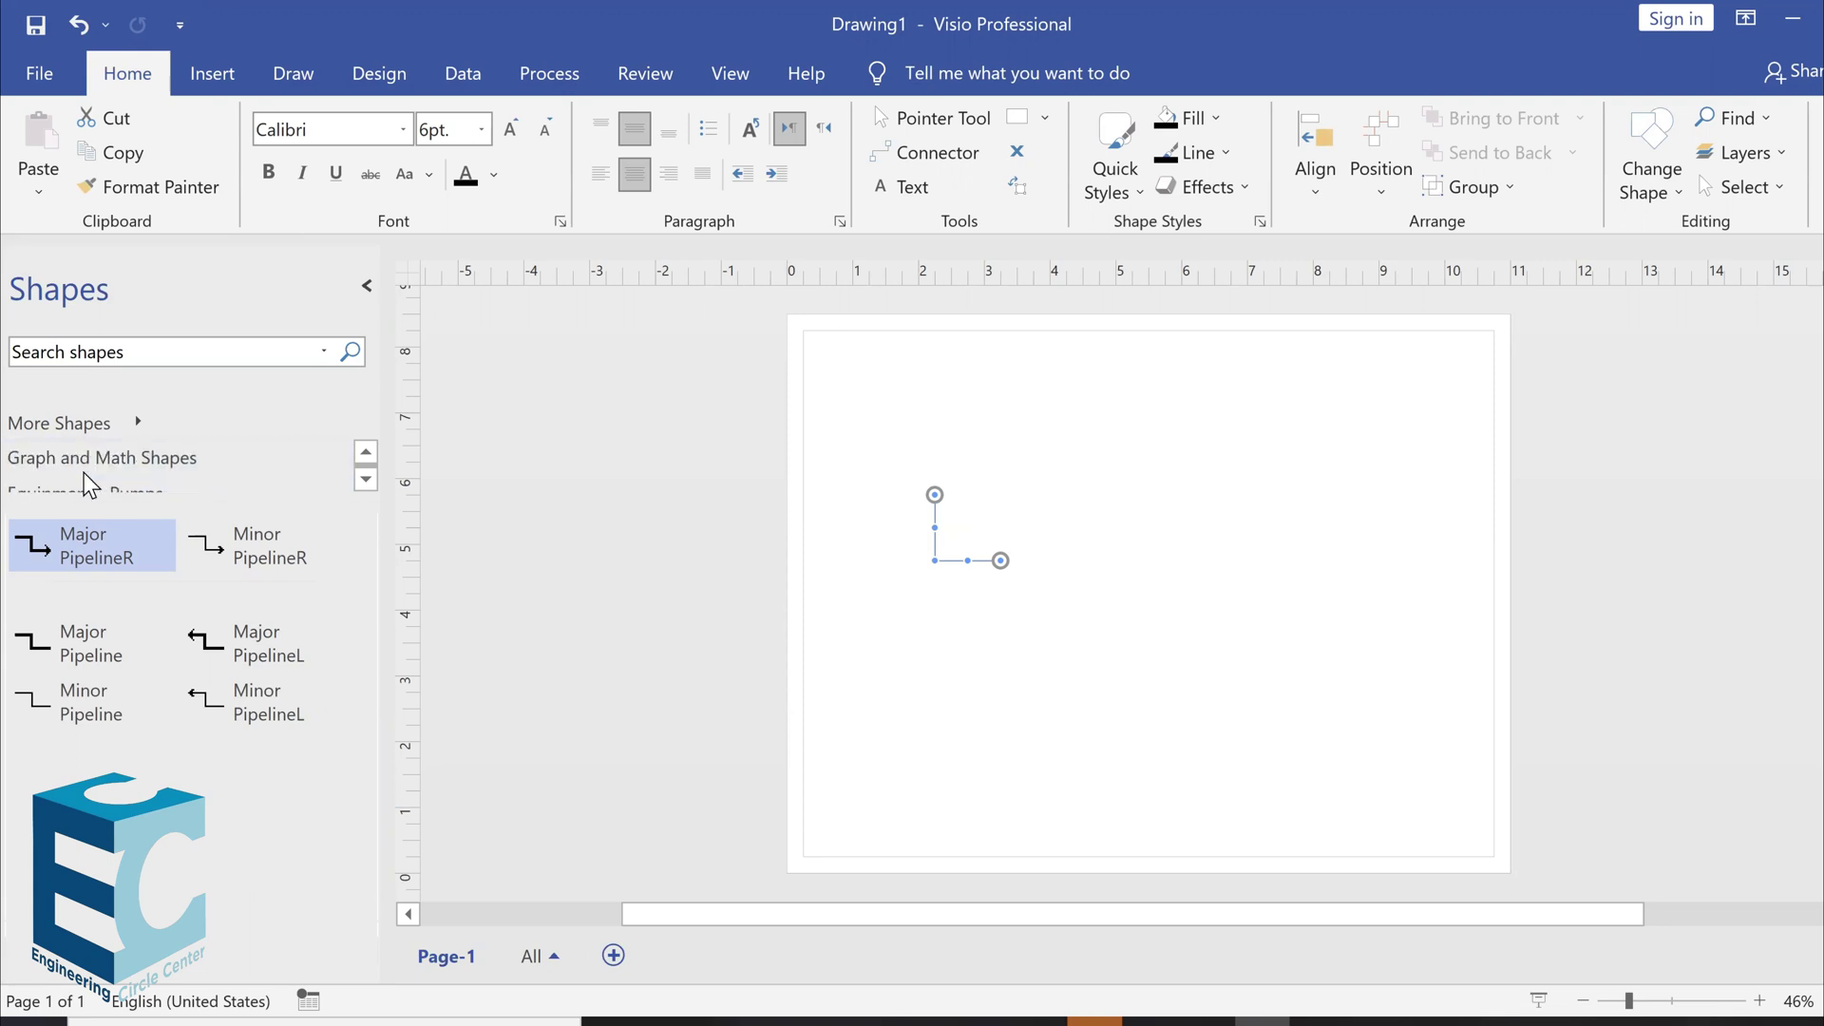
scroll(83, 474, "up", 2)
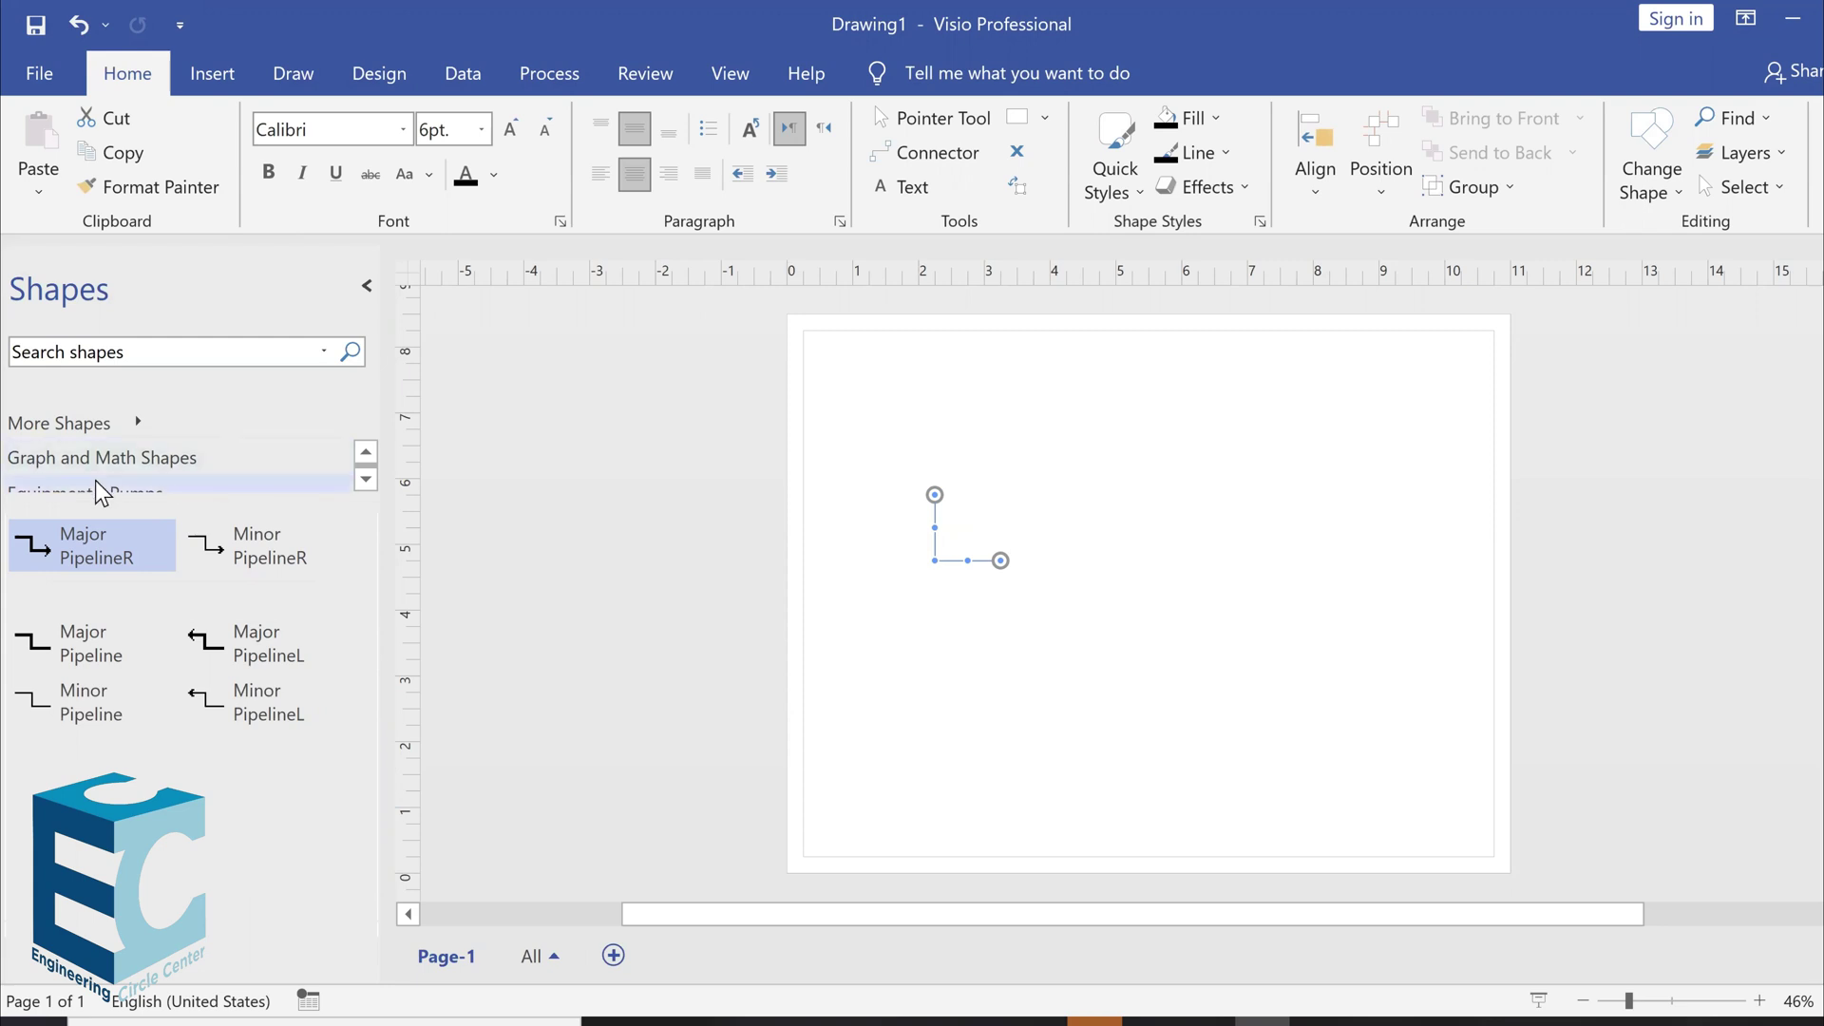
left_click(95, 483)
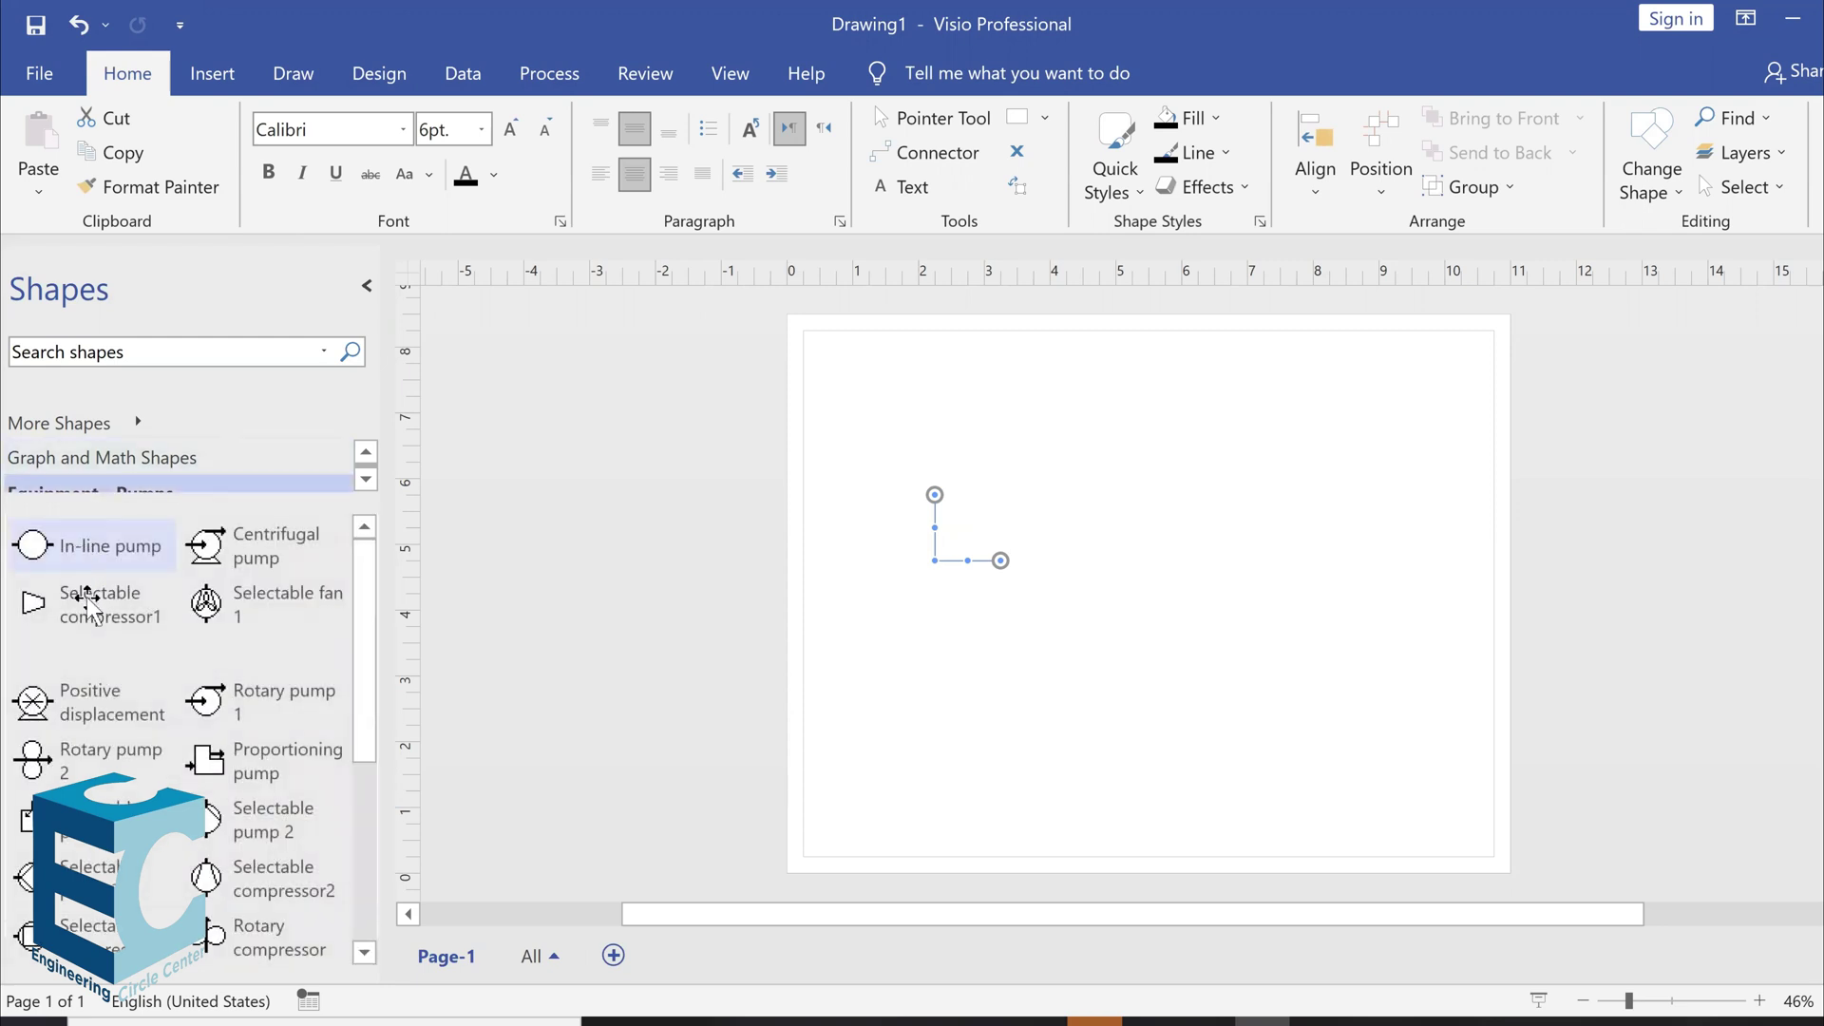
Place a Selectable compressor1 right of the pipe and apply the plain white theme
left_click_drag(91, 604, 1057, 557)
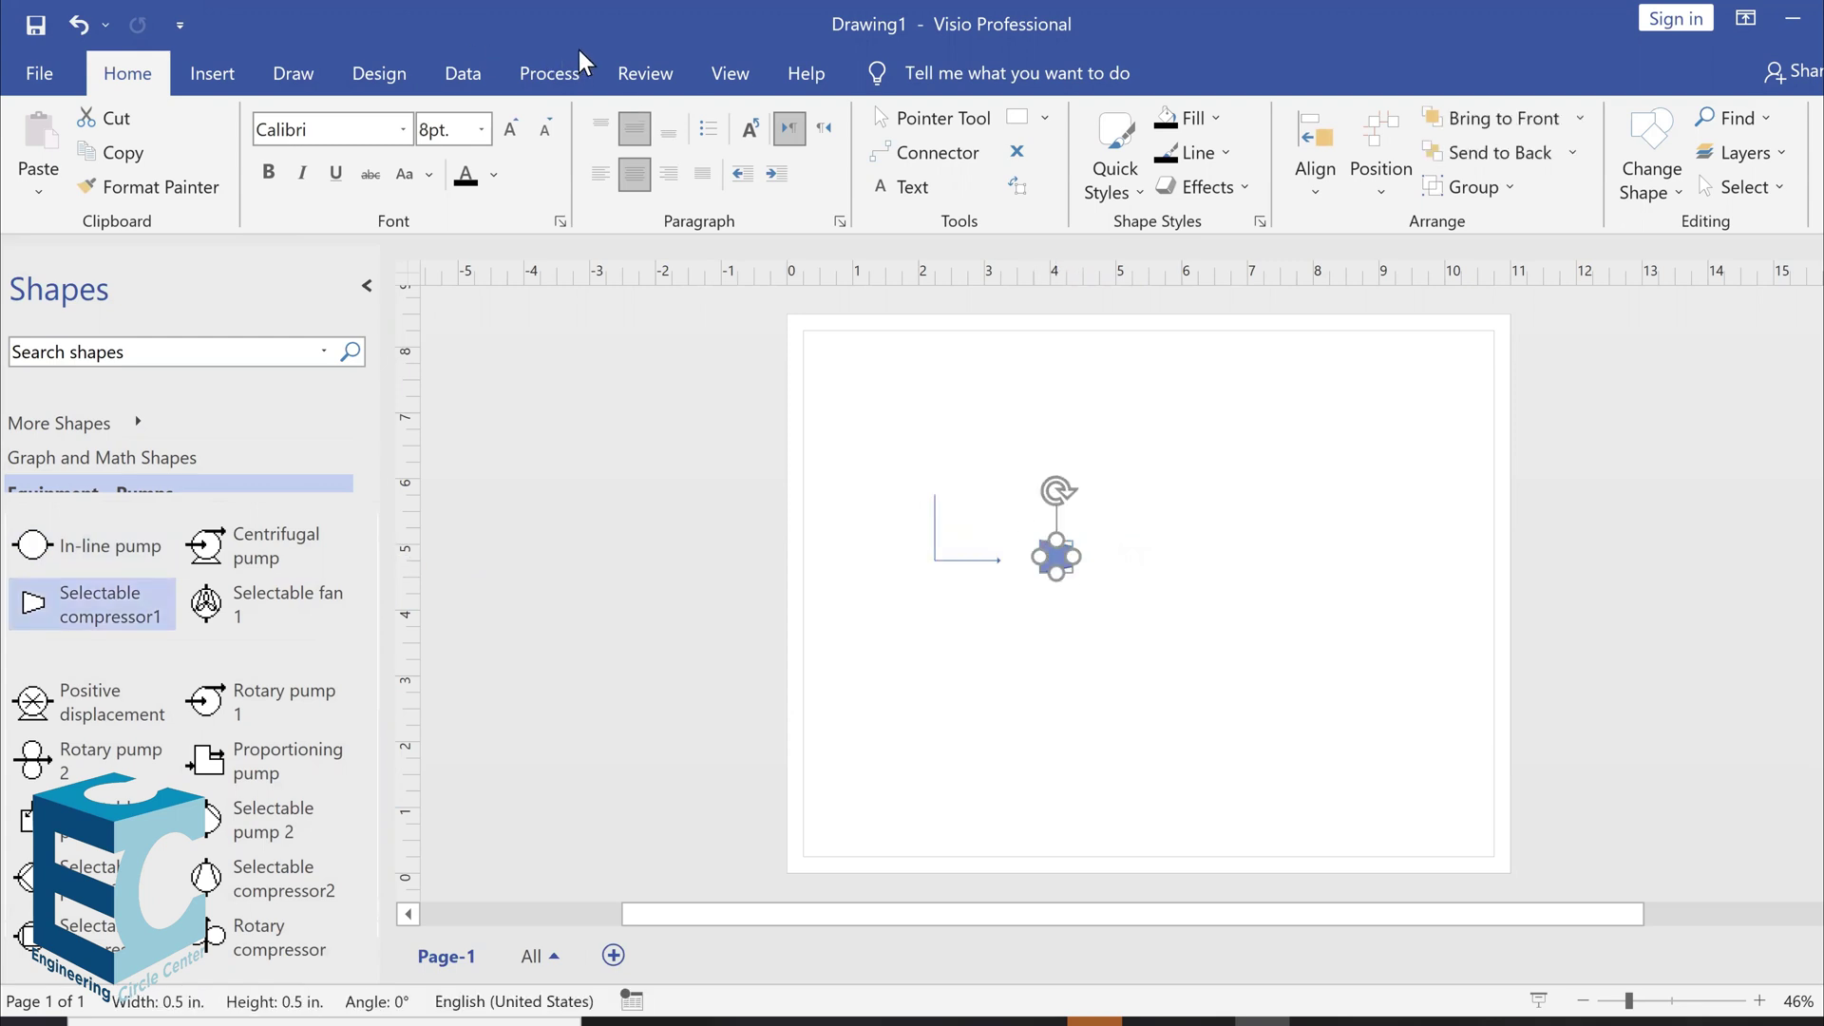
left_click(404, 72)
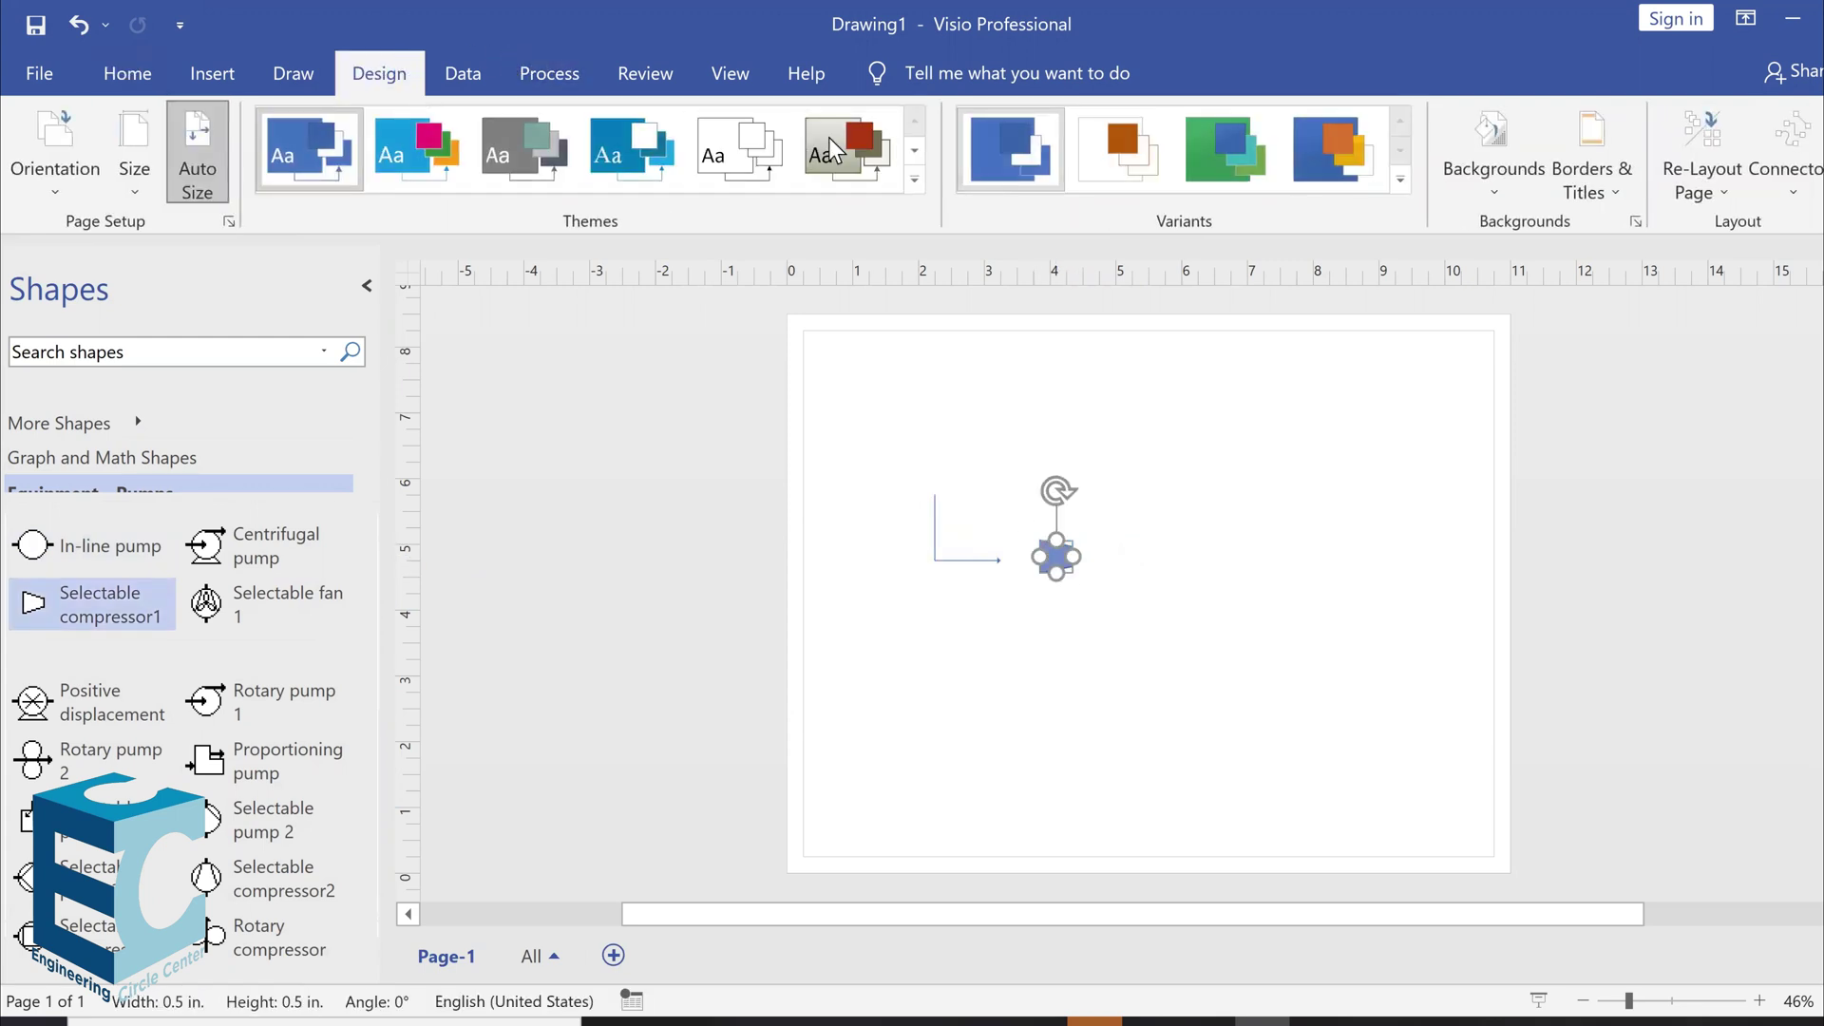
left_click(774, 157)
left_click(1145, 478)
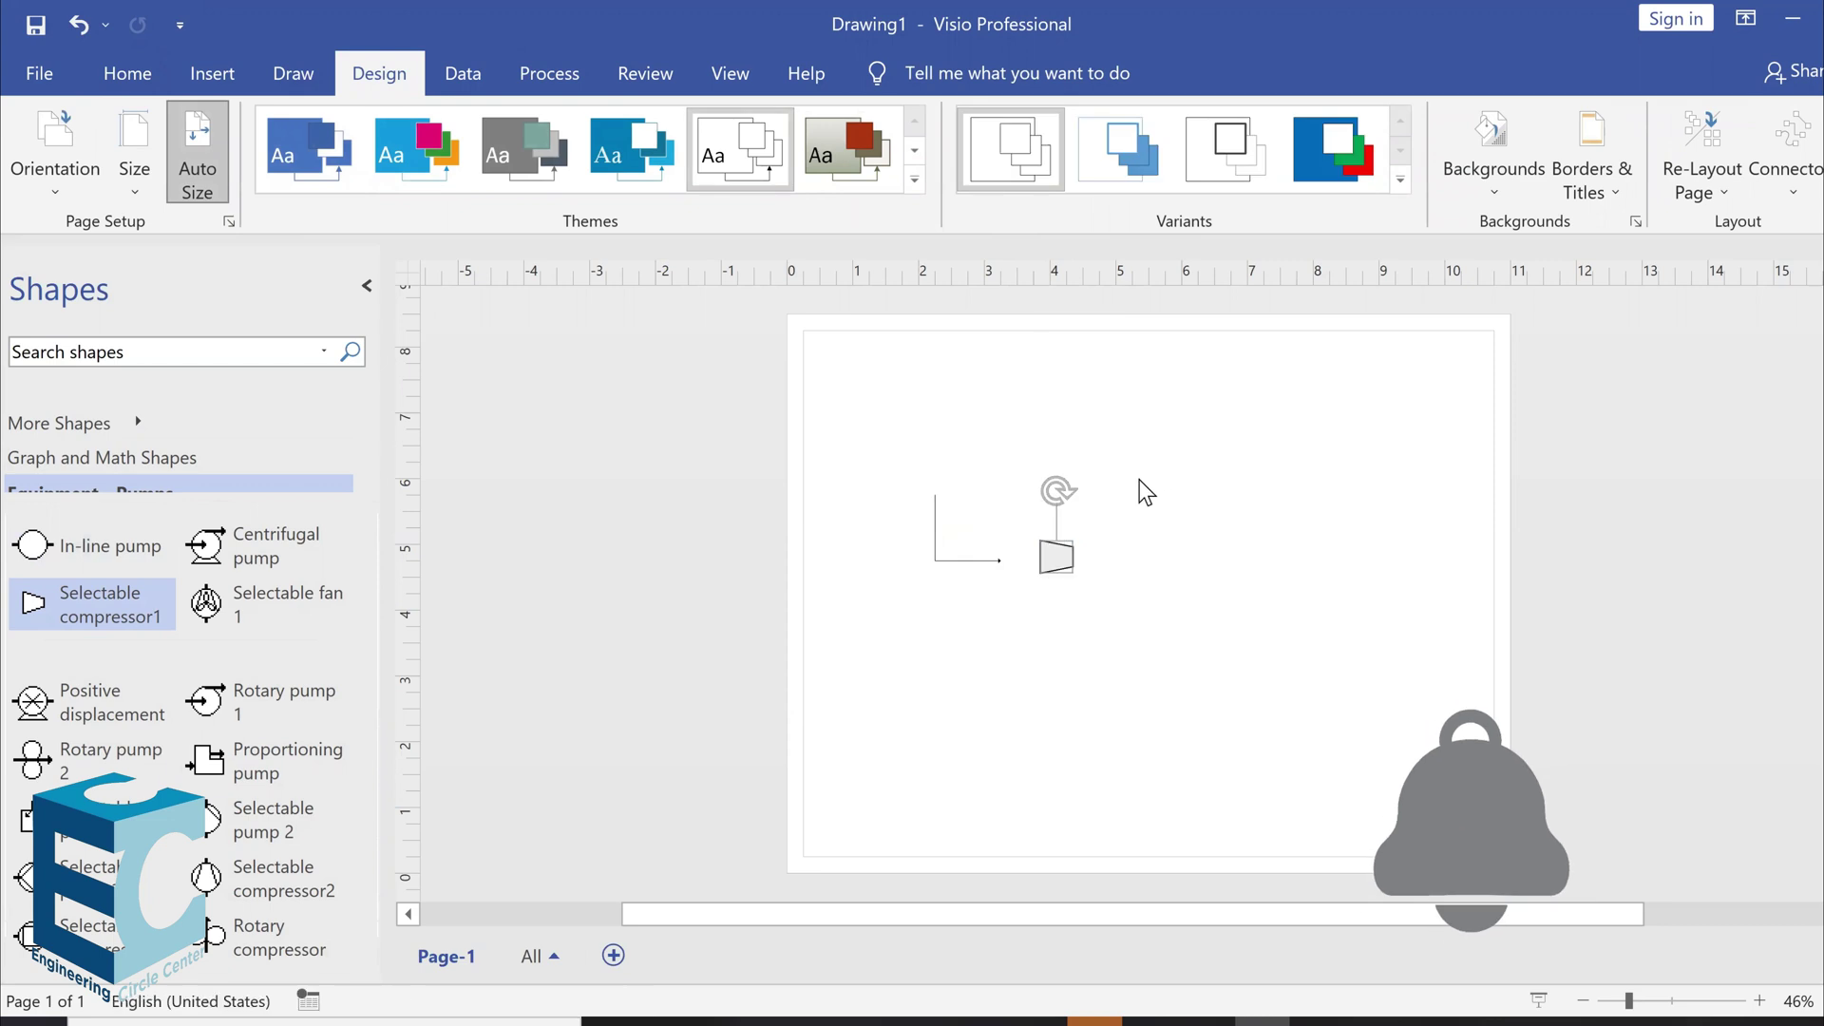
Enlarge the compressor to about 1.16 in. so the pipe meets its inlet
scroll(1140, 510, "up", 5)
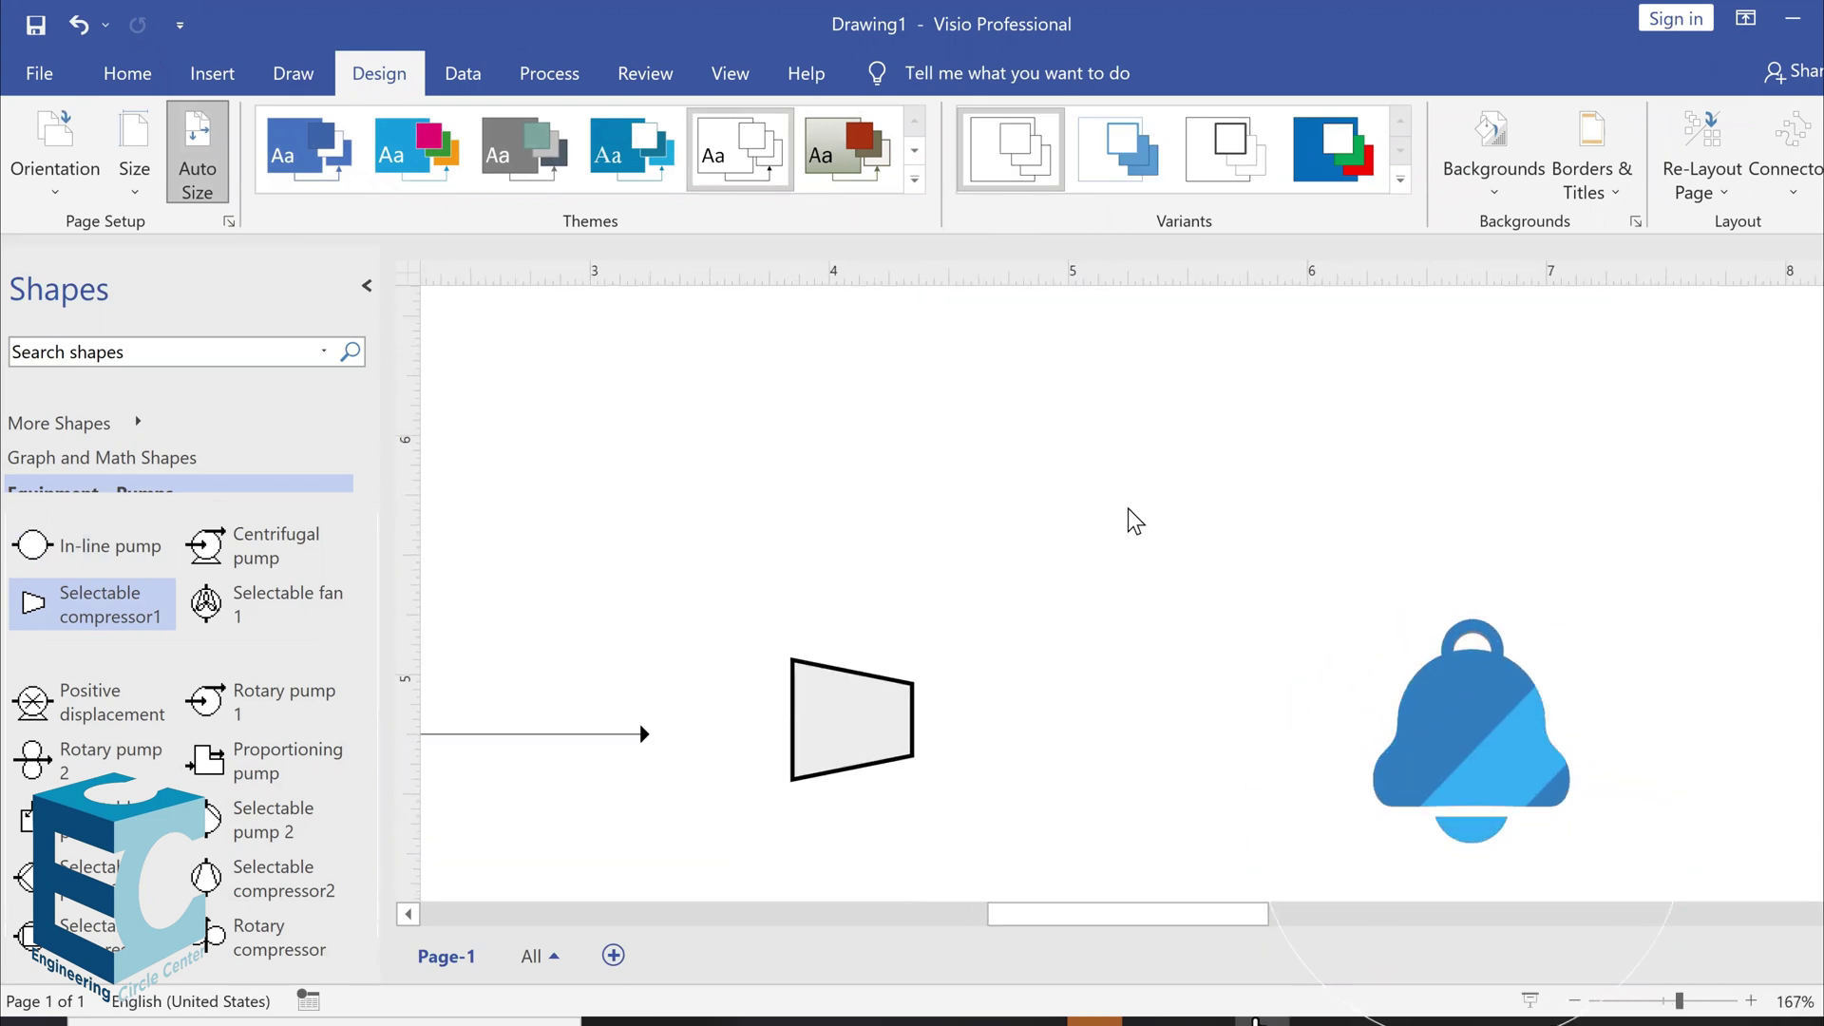
scroll(1099, 510, "down", 2)
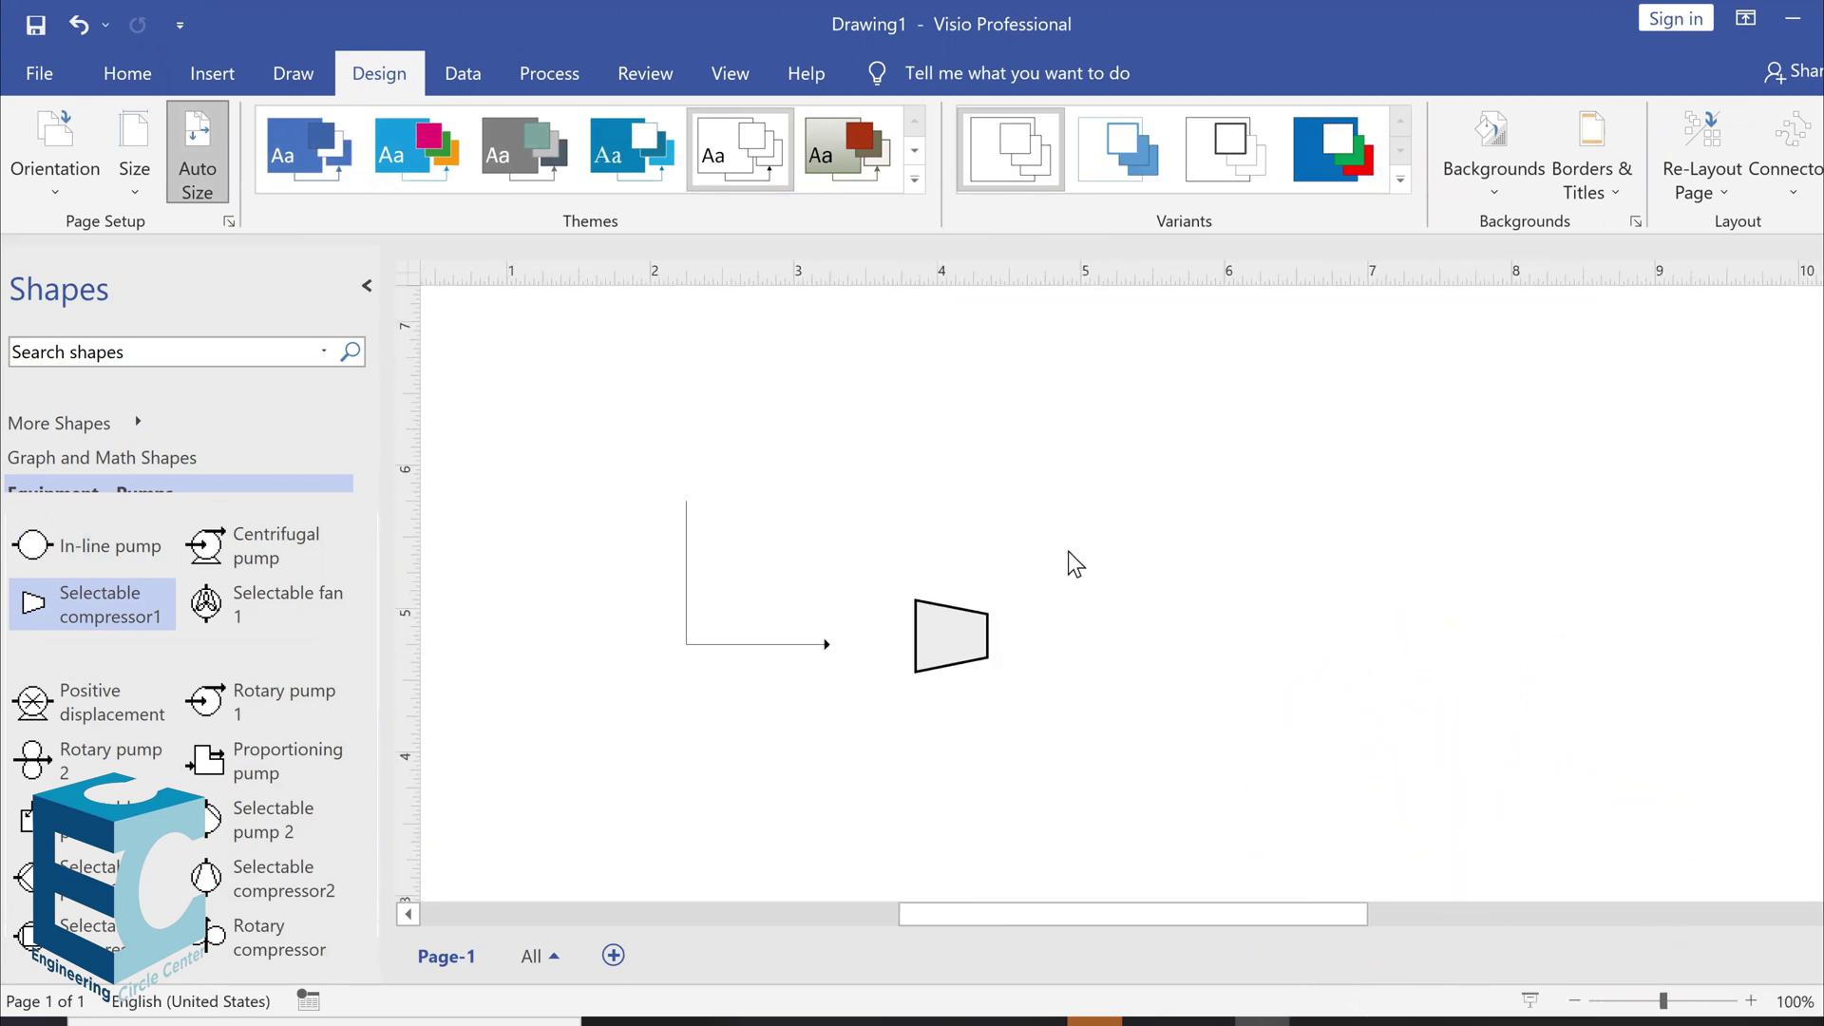
left_click(927, 660)
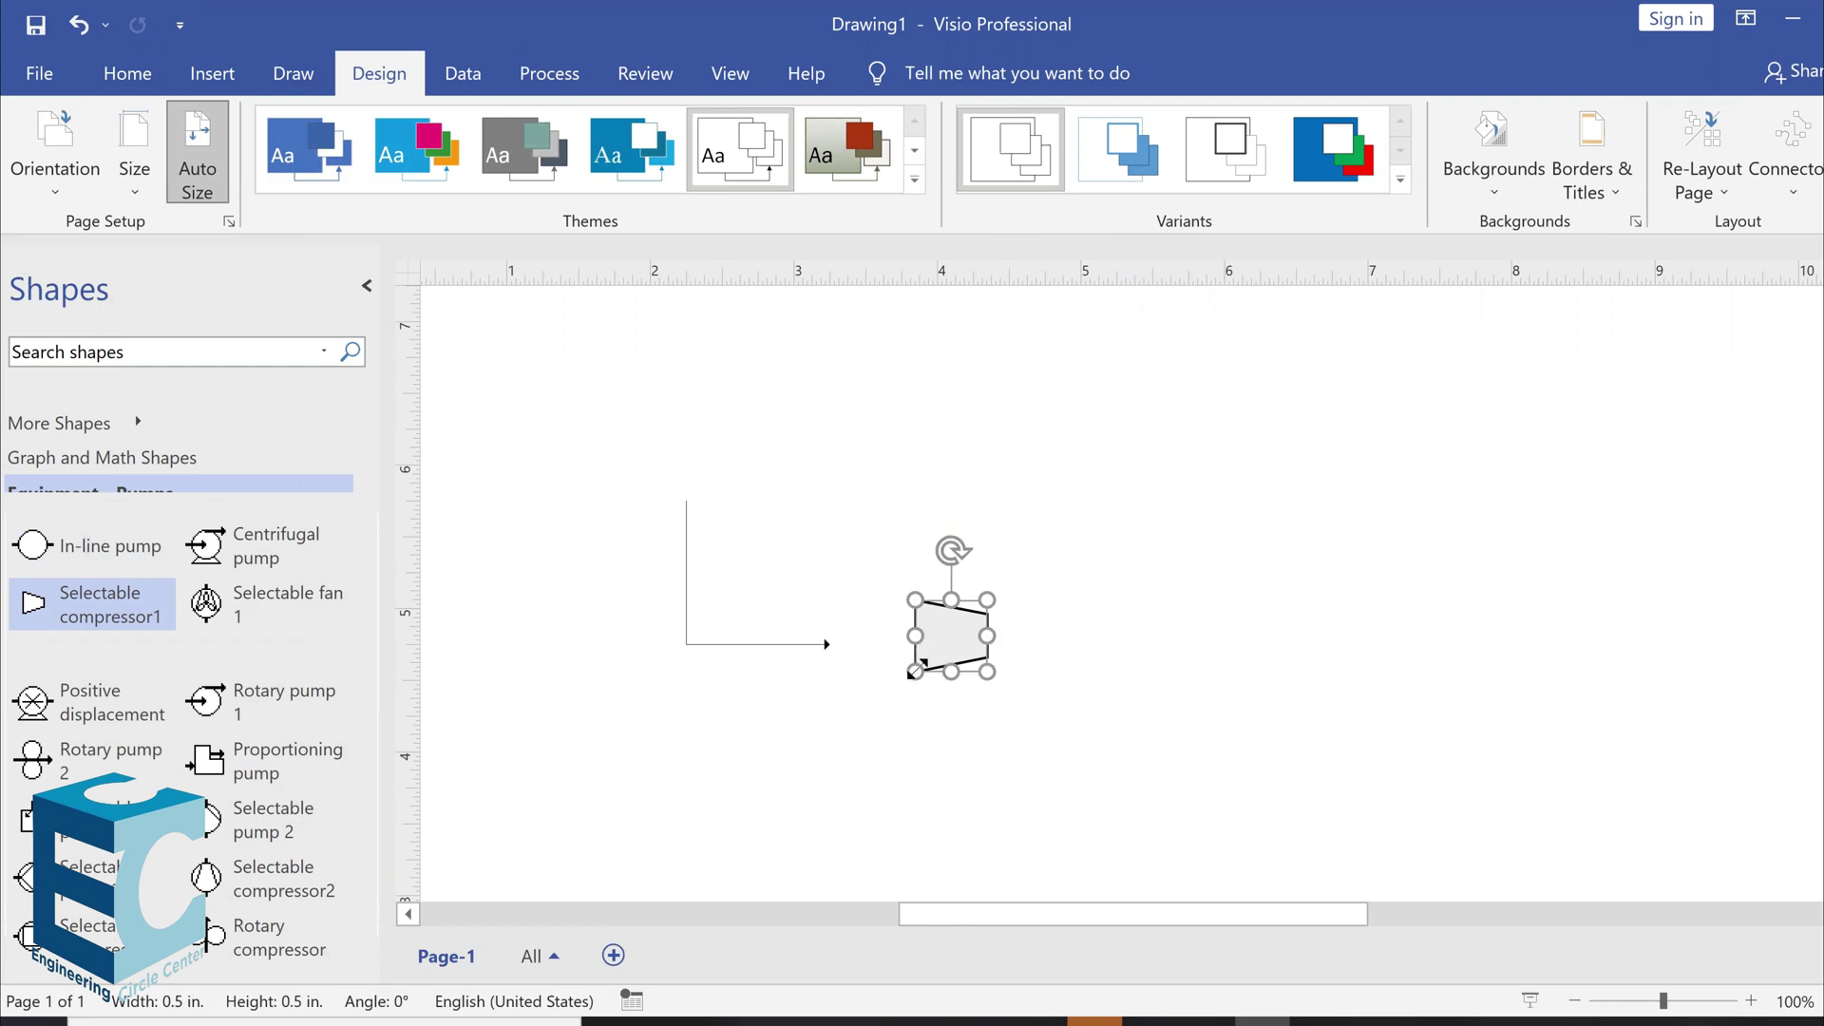
mouse_move(890, 694)
left_mouse_down()
mouse_move(823, 754)
mouse_move(913, 654)
mouse_move(883, 680)
mouse_move(909, 680)
left_mouse_up()
left_click(1248, 675)
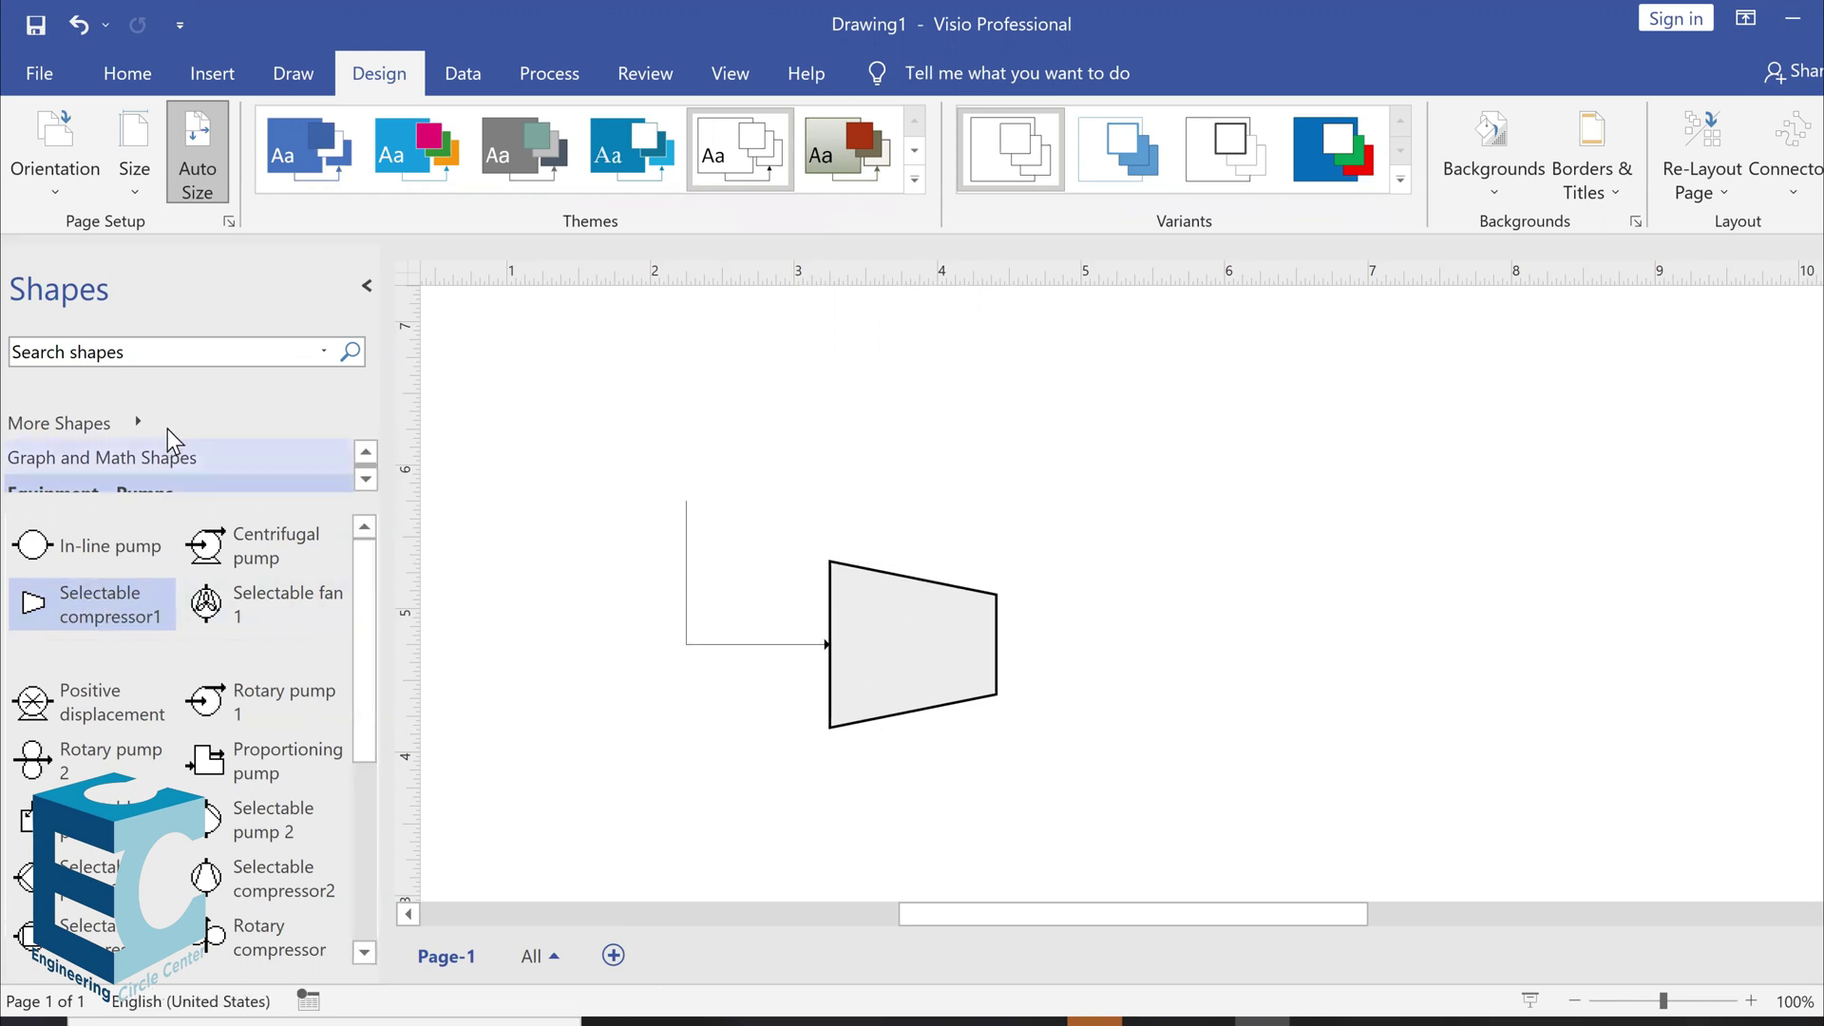
Add a Major PipelineR outlet pipe attached to the compressor's outlet on the right
left_click(366, 478)
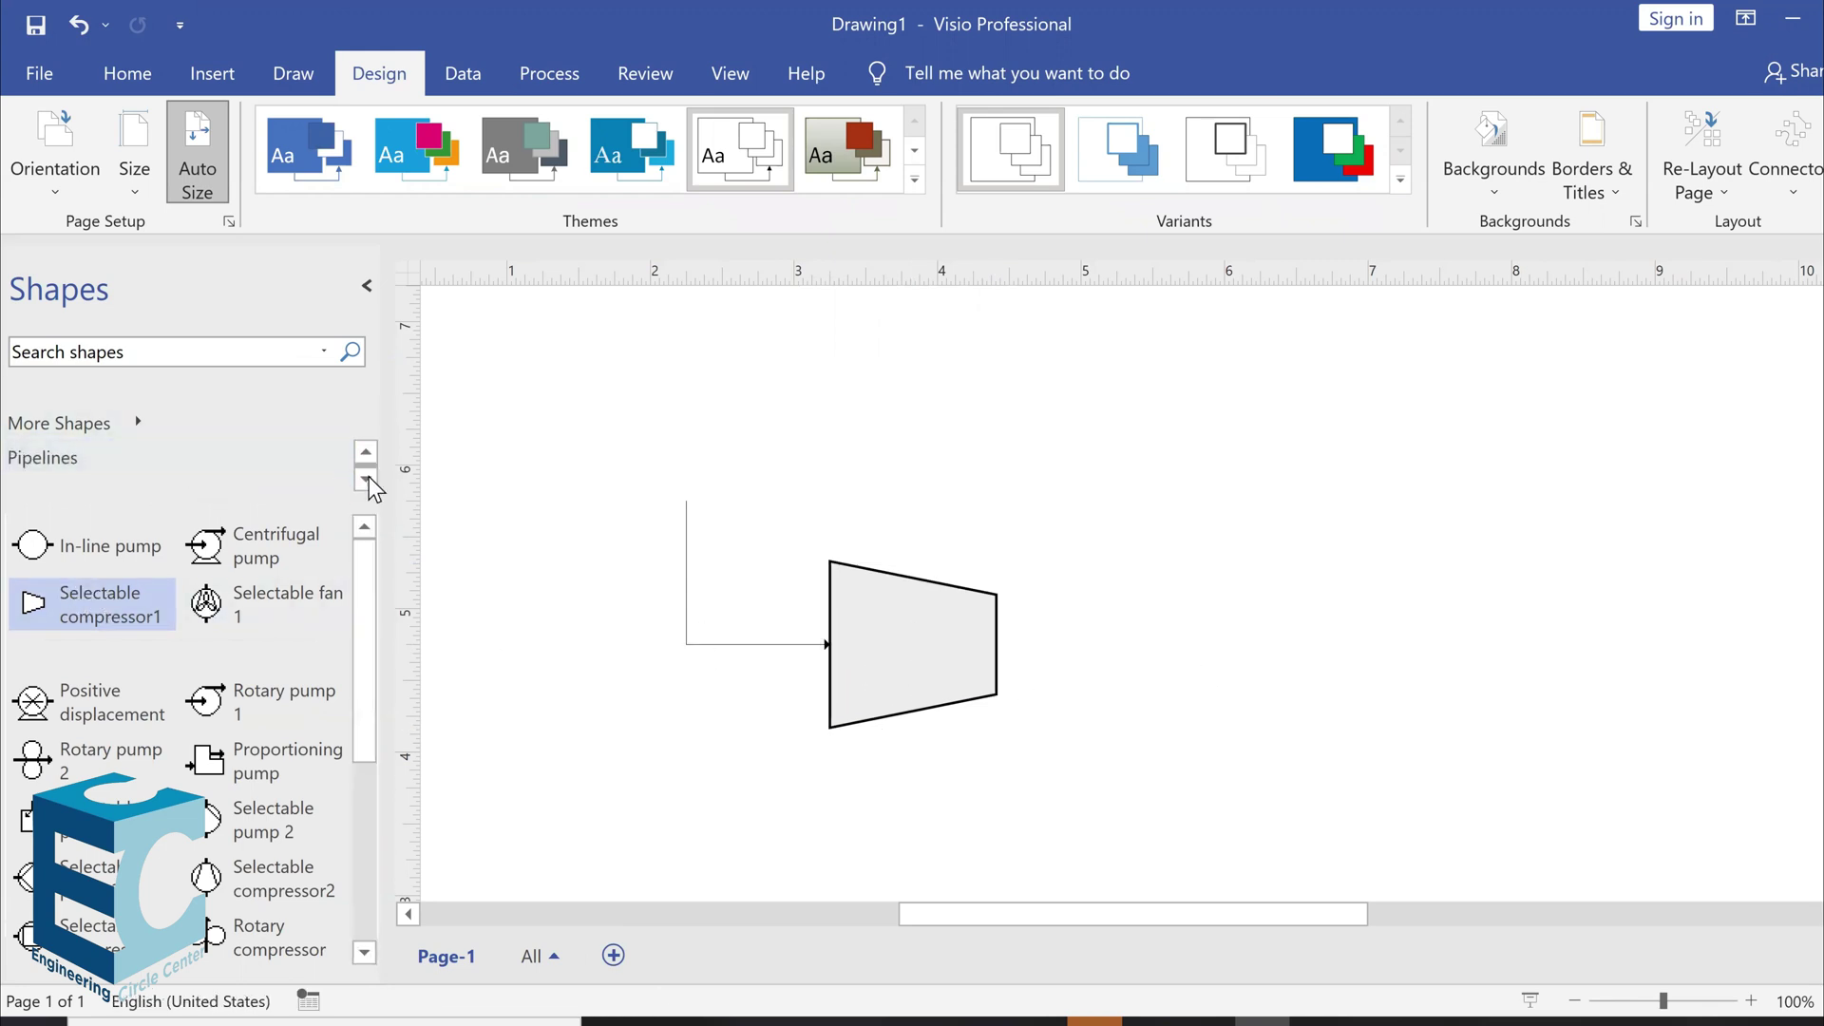
left_click(191, 453)
left_click_drag(109, 556, 1181, 570)
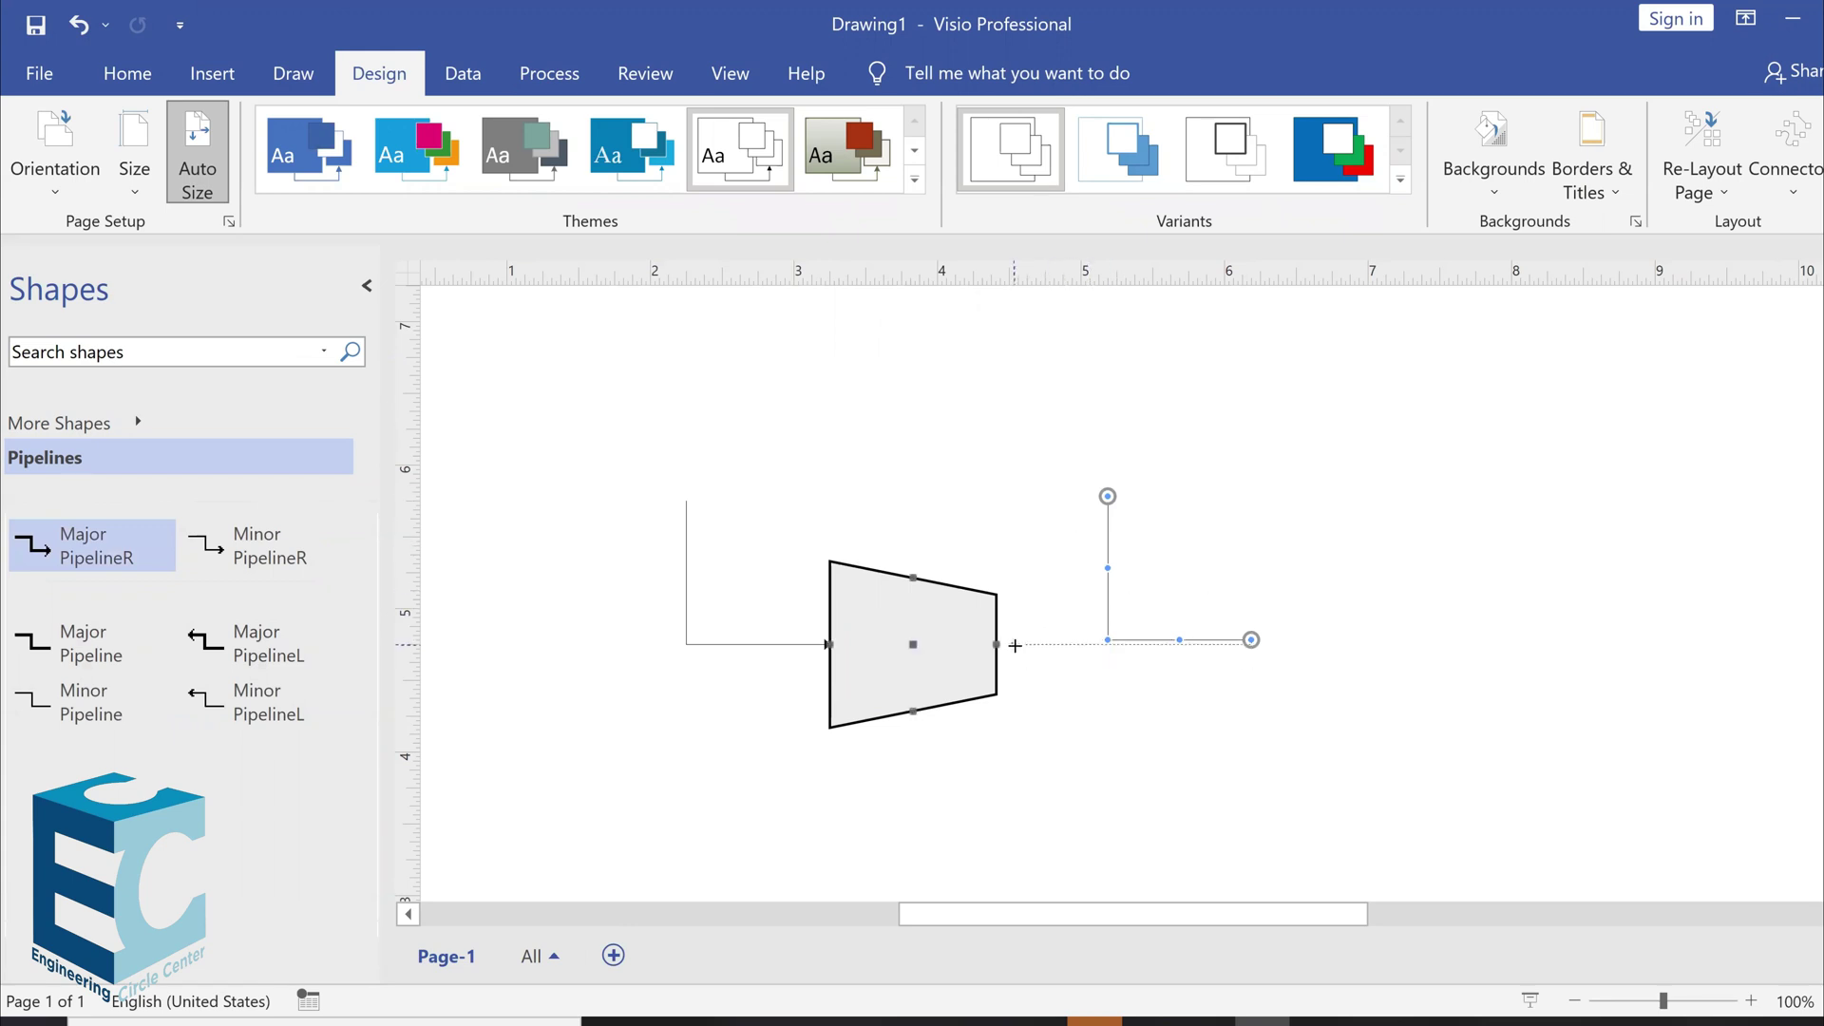
left_click_drag(997, 644, 997, 644)
left_click(1010, 504)
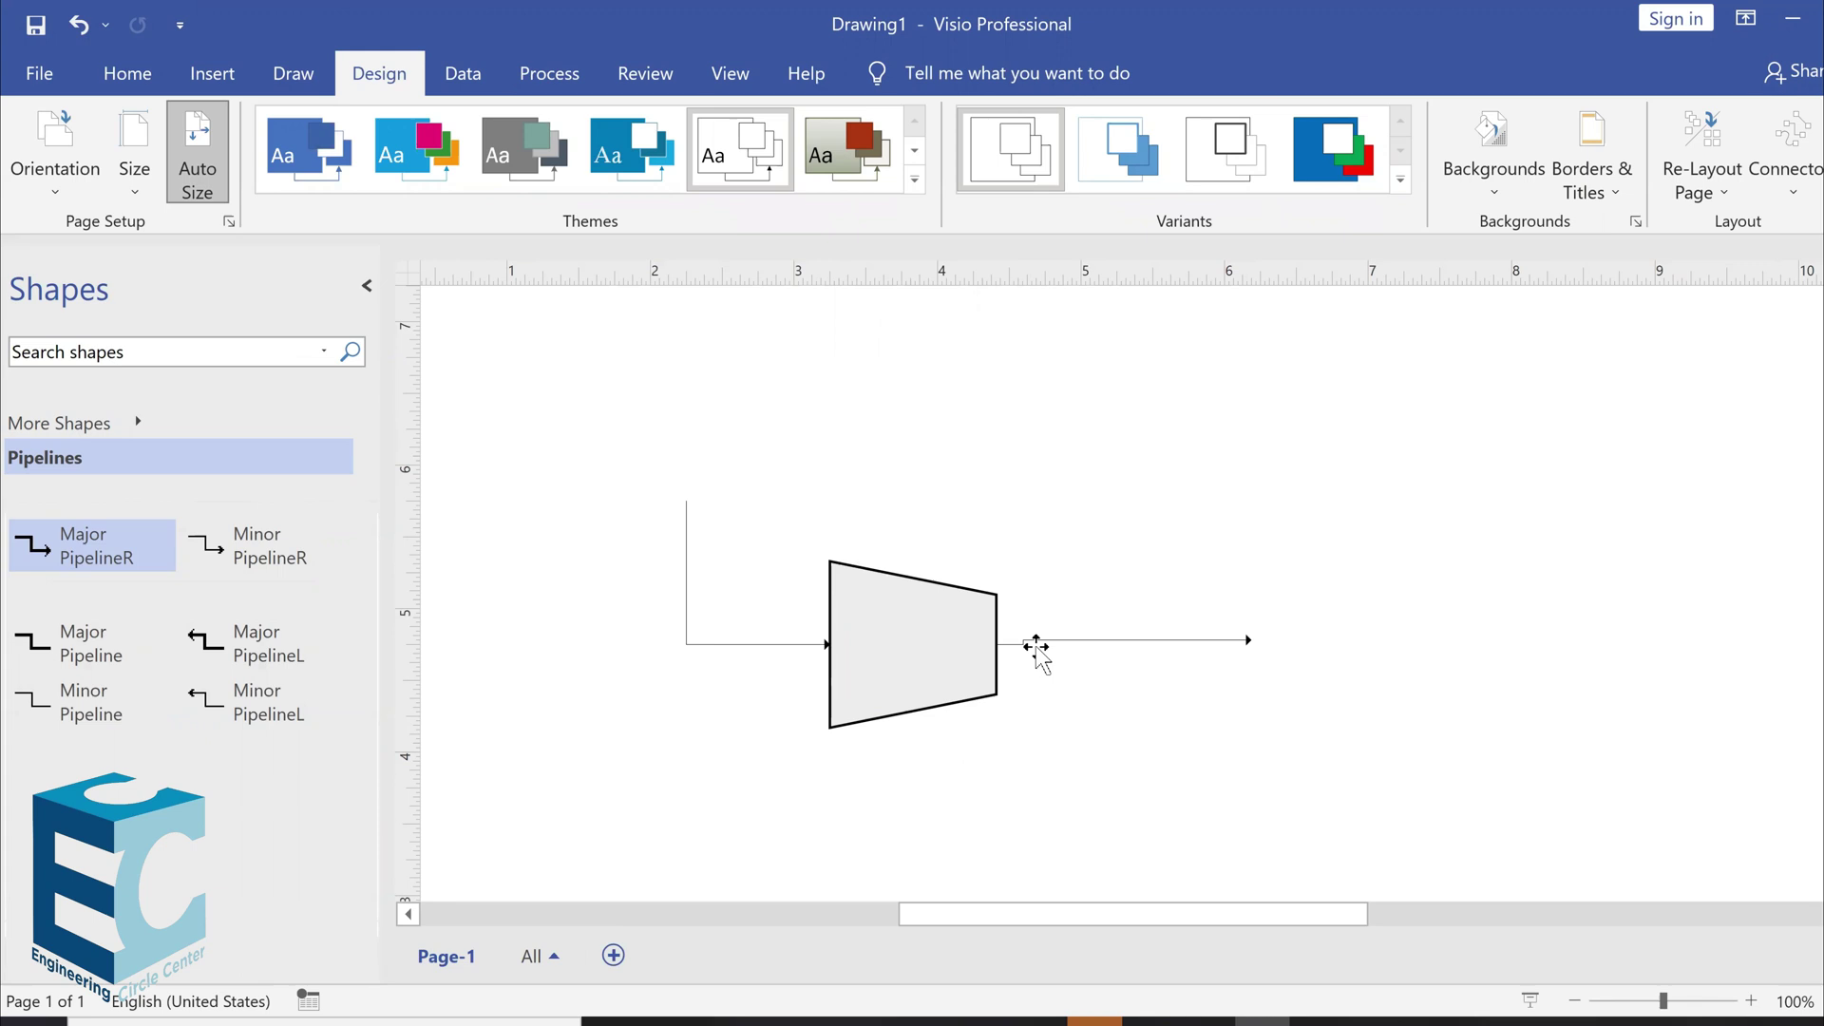
left_click(1032, 642)
left_click(1065, 713)
Paste a copy of the pipe and make it drop straight down from the compressor's bottom
key("ctrl+v")
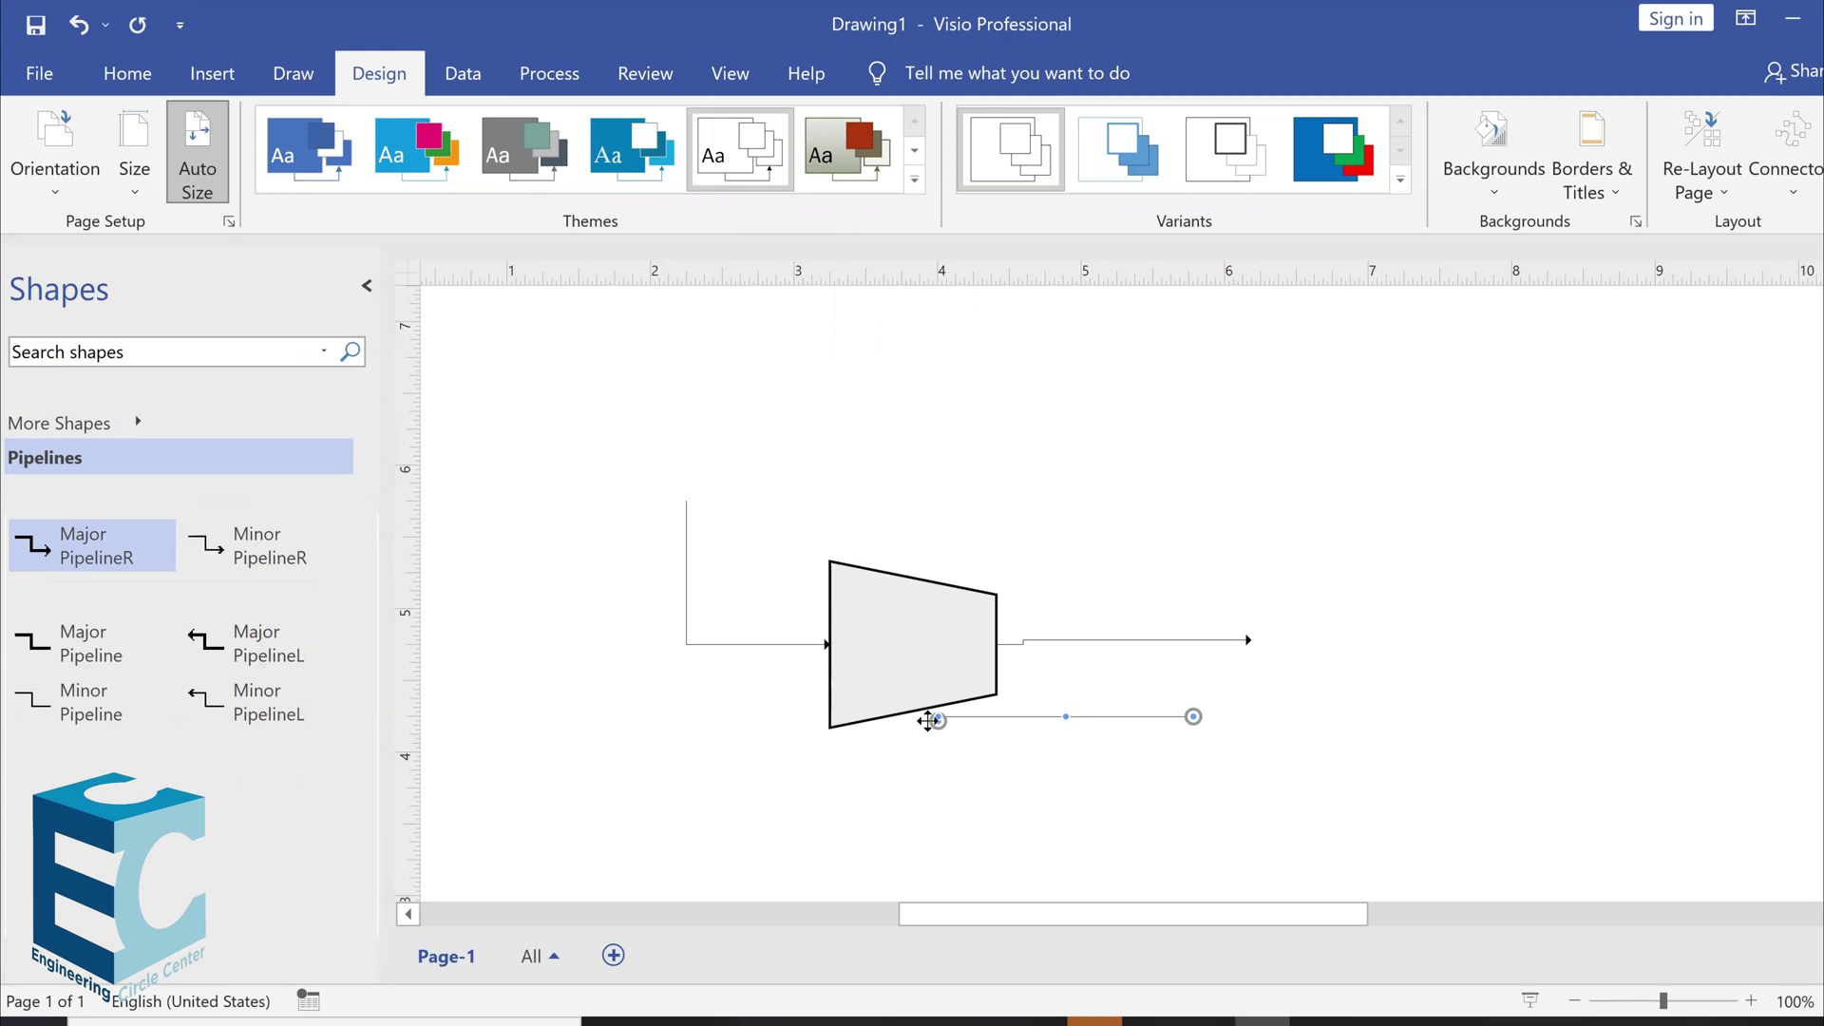
left_click_drag(936, 718, 913, 709)
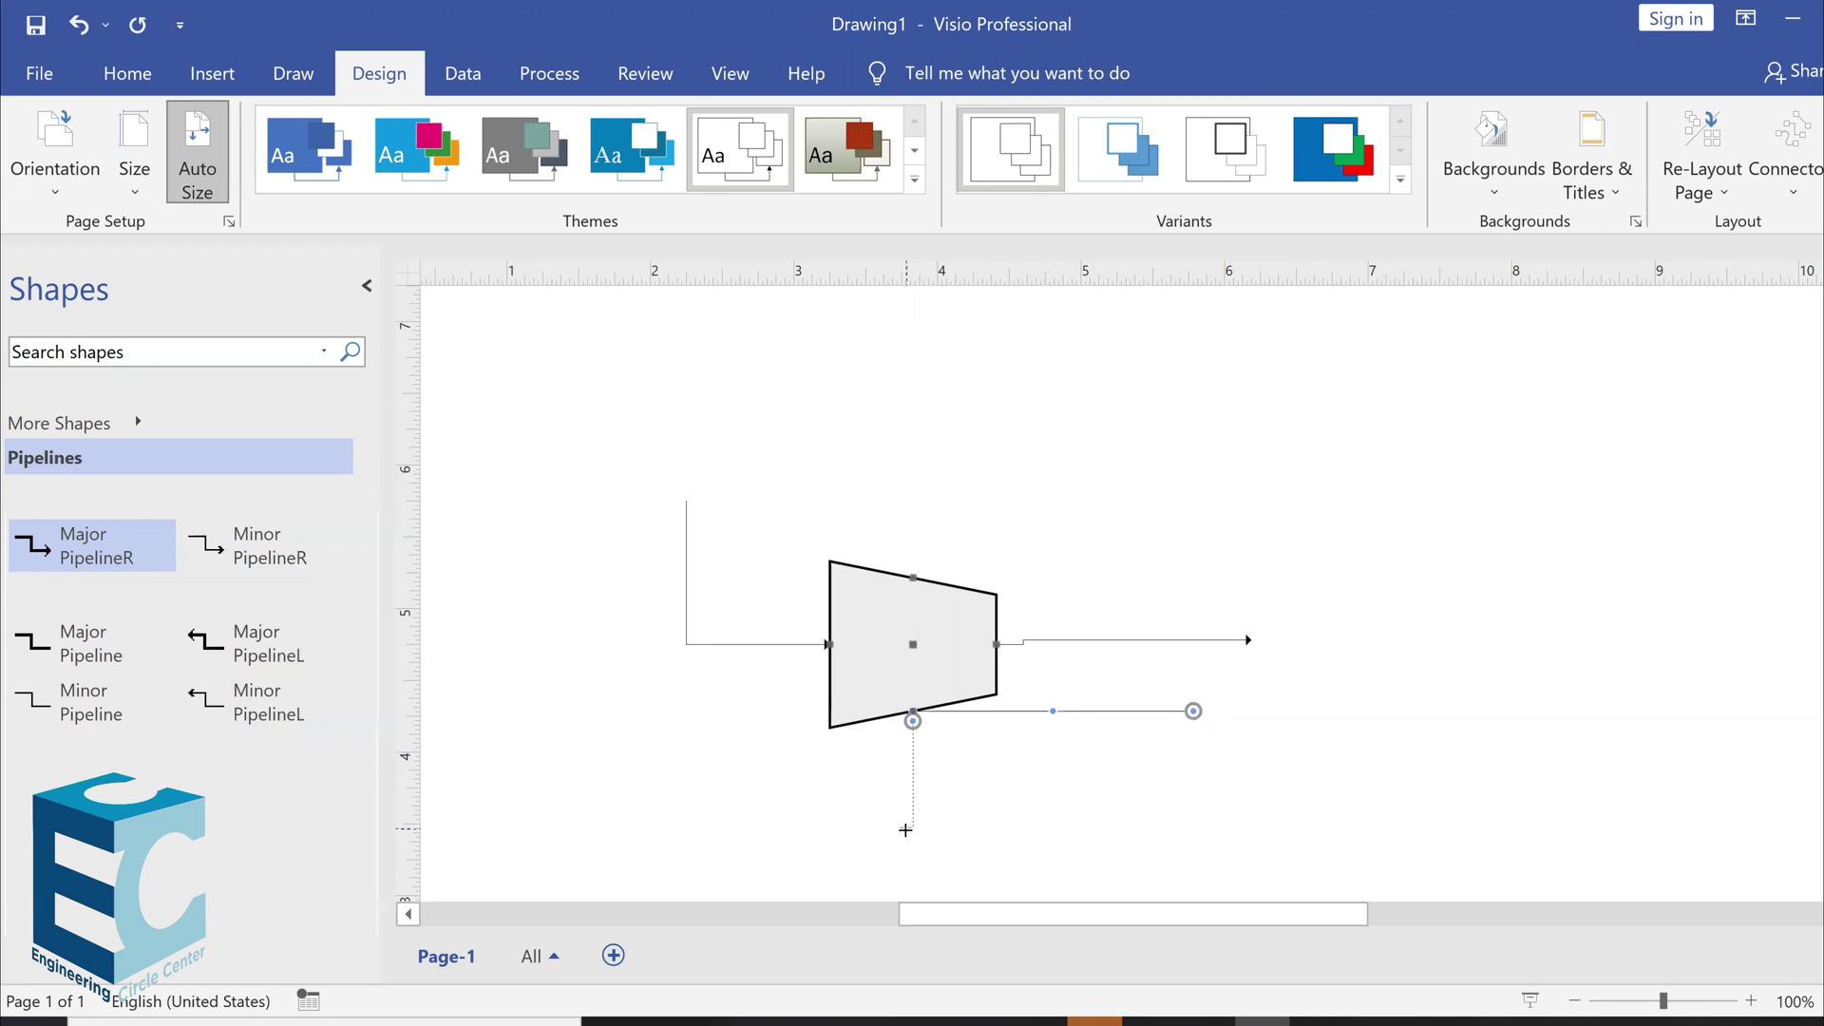
left_click_drag(875, 777, 876, 761)
scroll(922, 756, "up", 4)
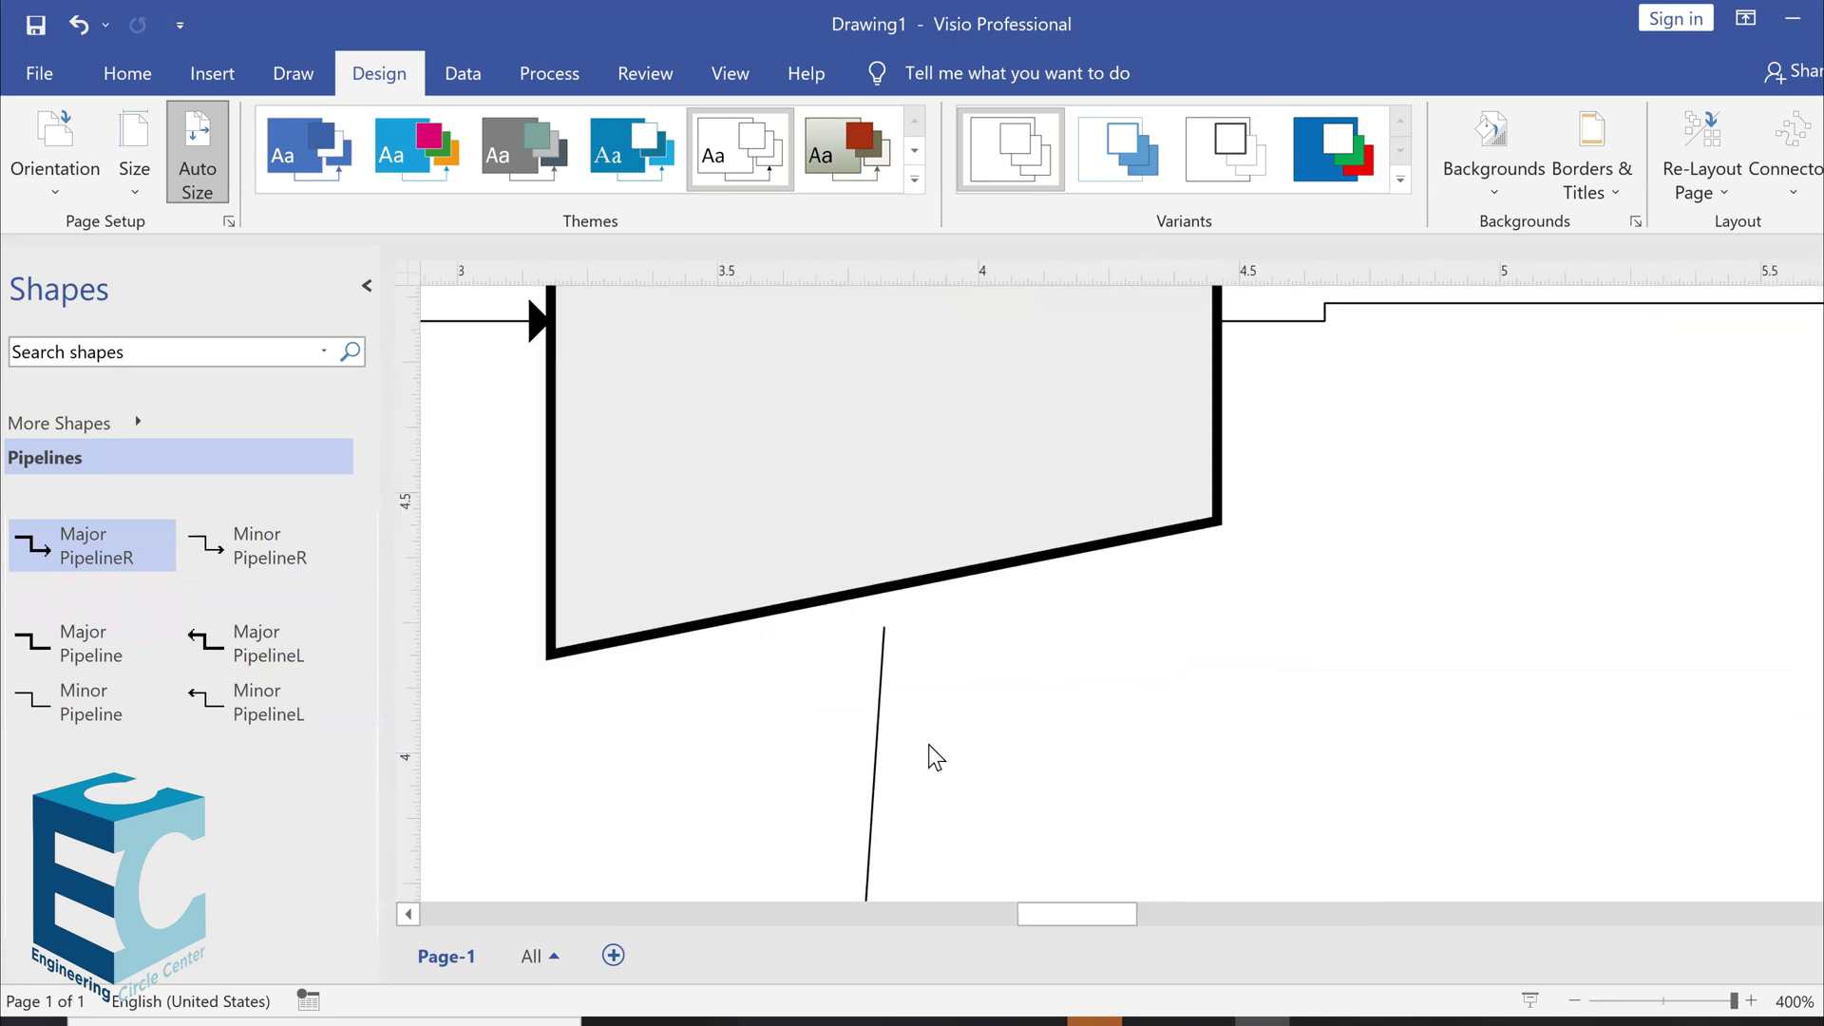
left_click(884, 656)
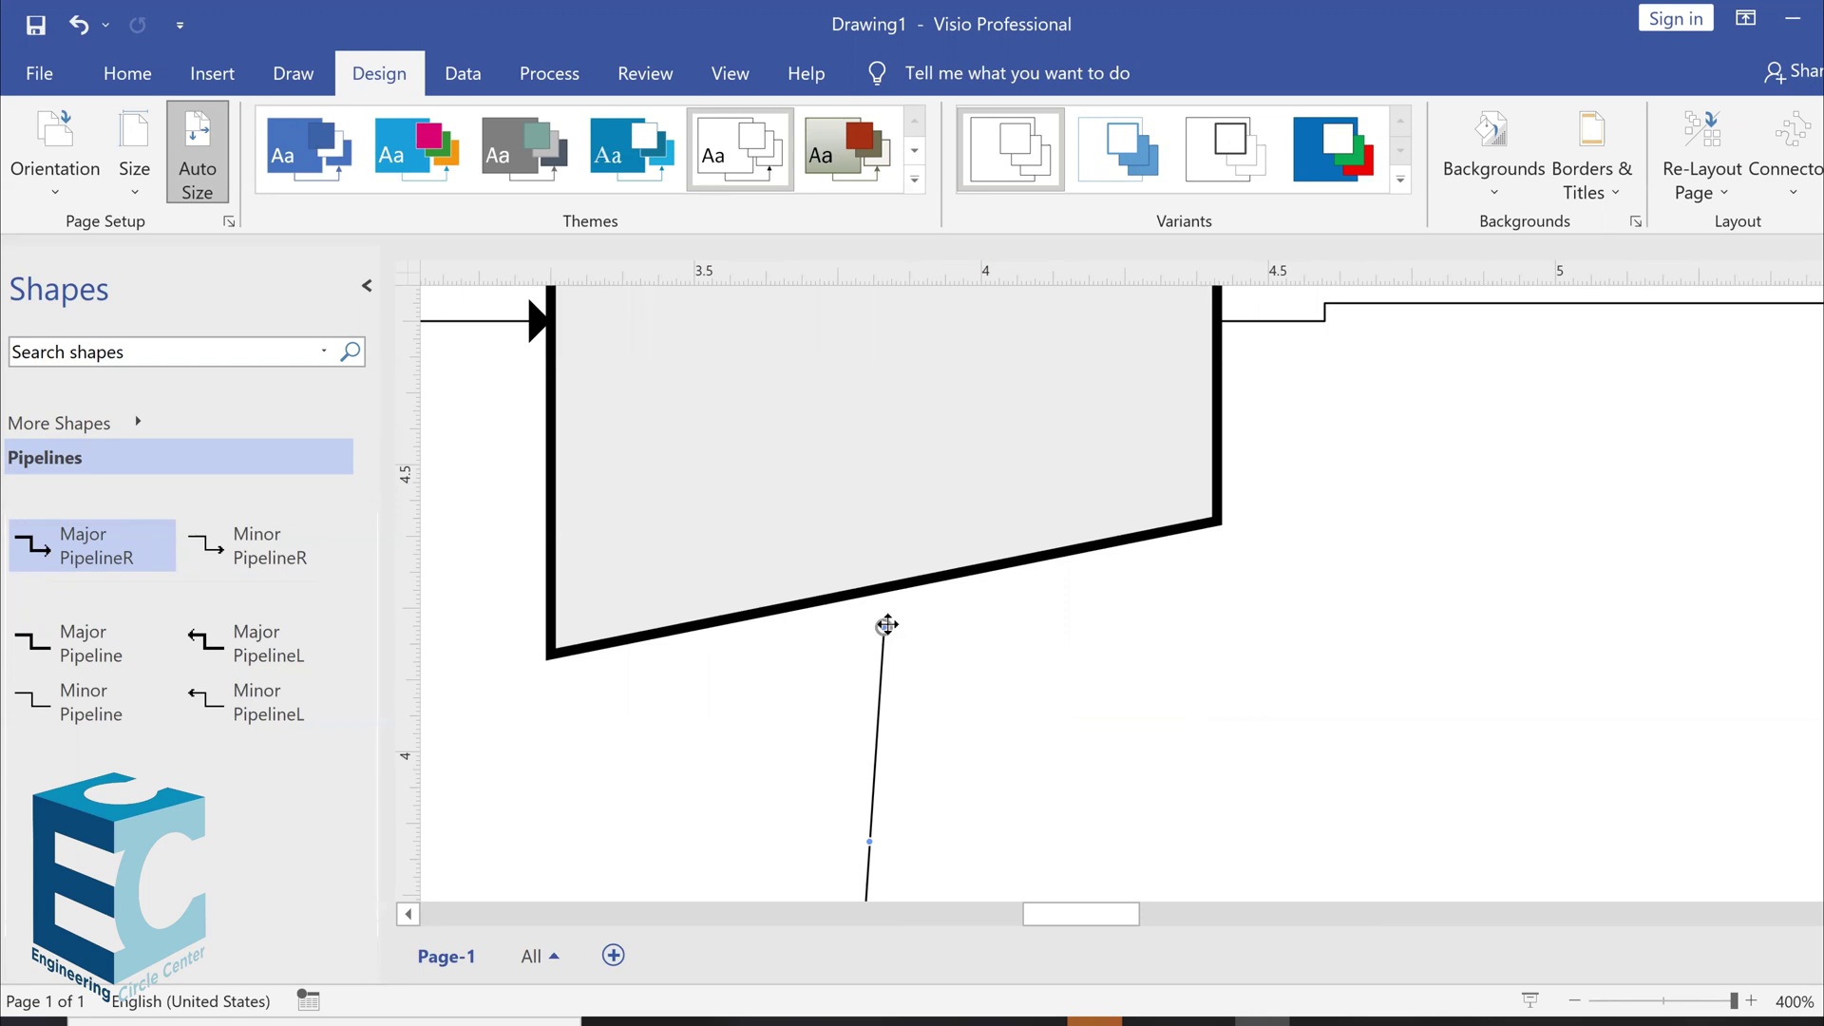
left_click_drag(886, 625, 874, 590)
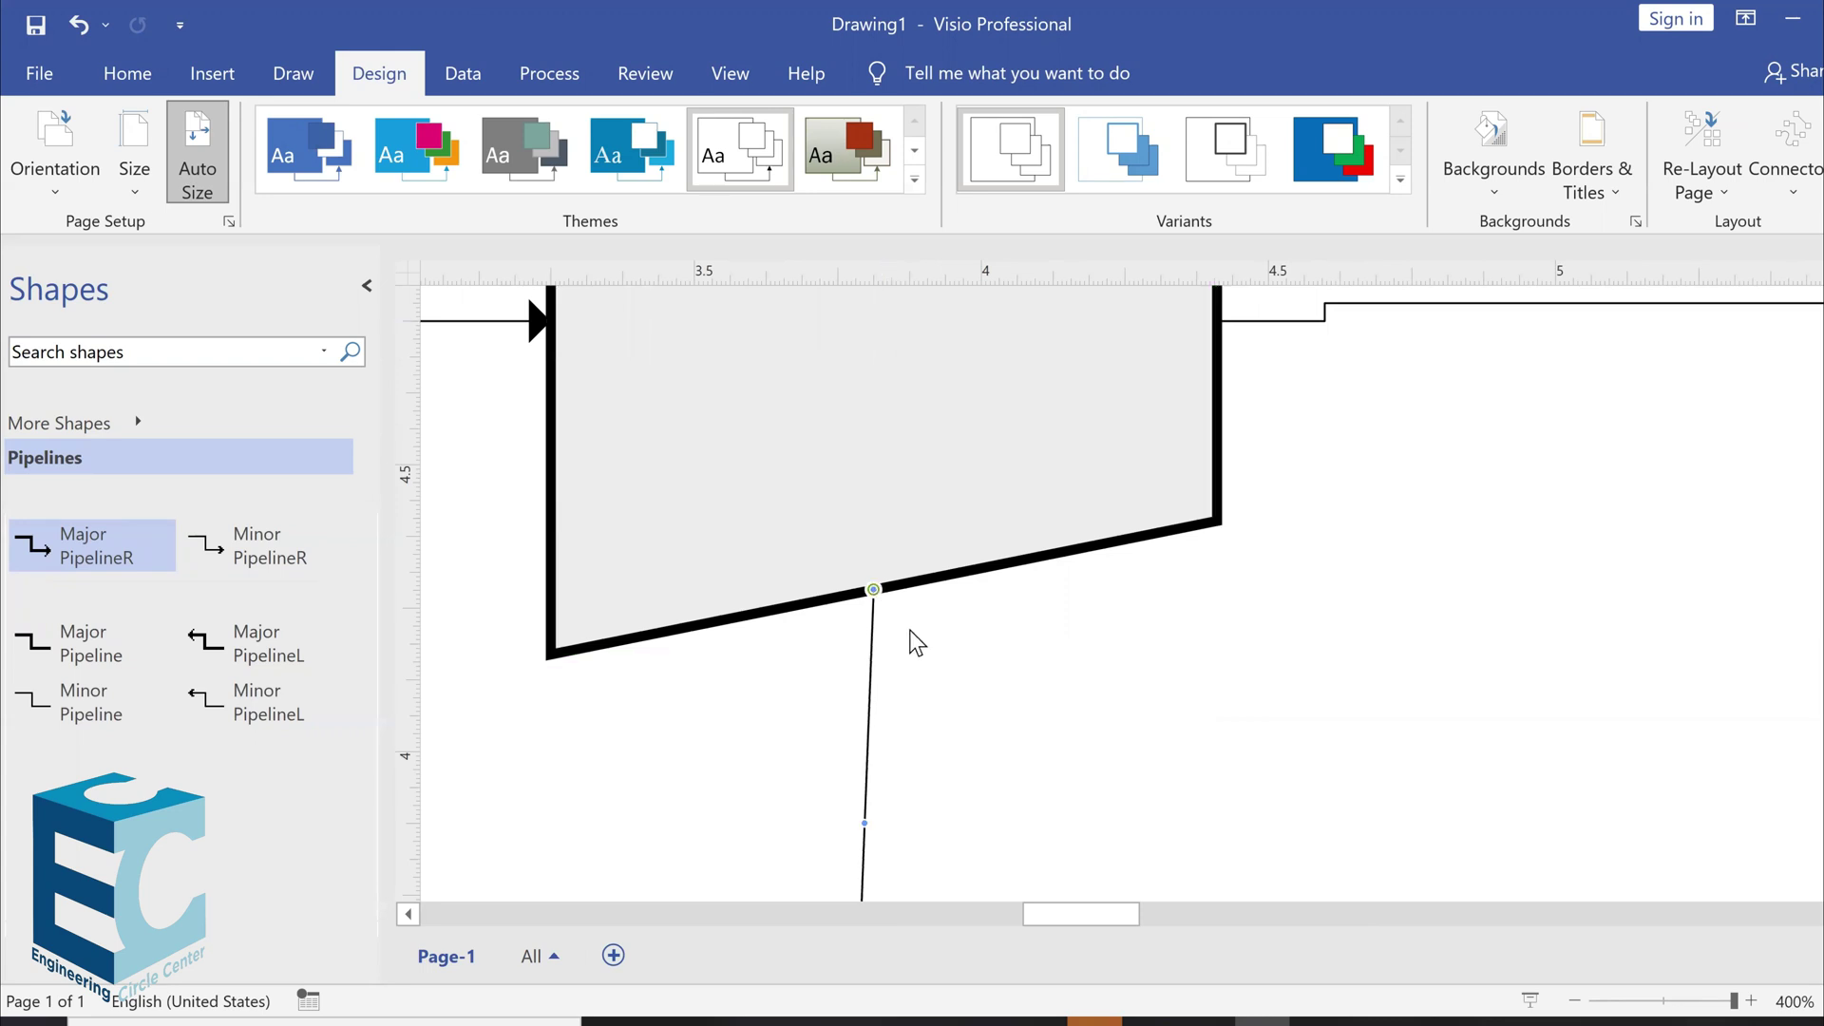
scroll(989, 715, "down", 4)
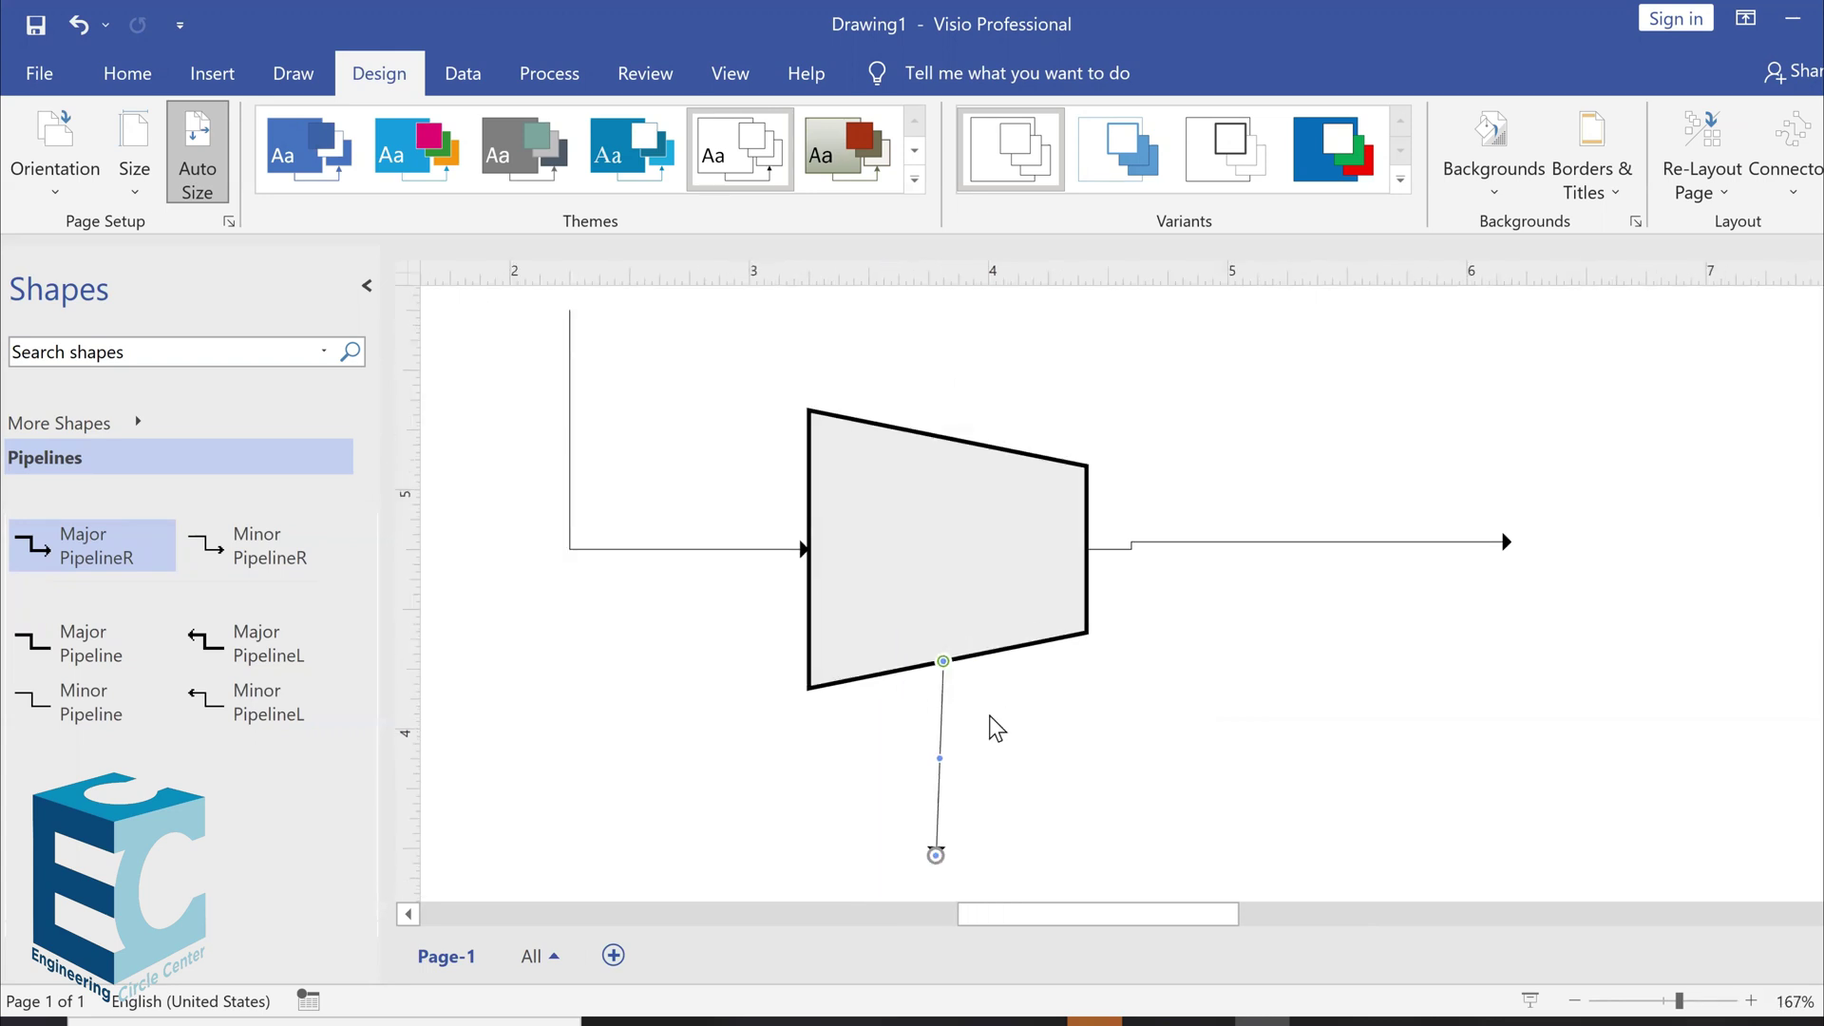
scroll(979, 823, "down", 1)
scroll(962, 796, "down", 1)
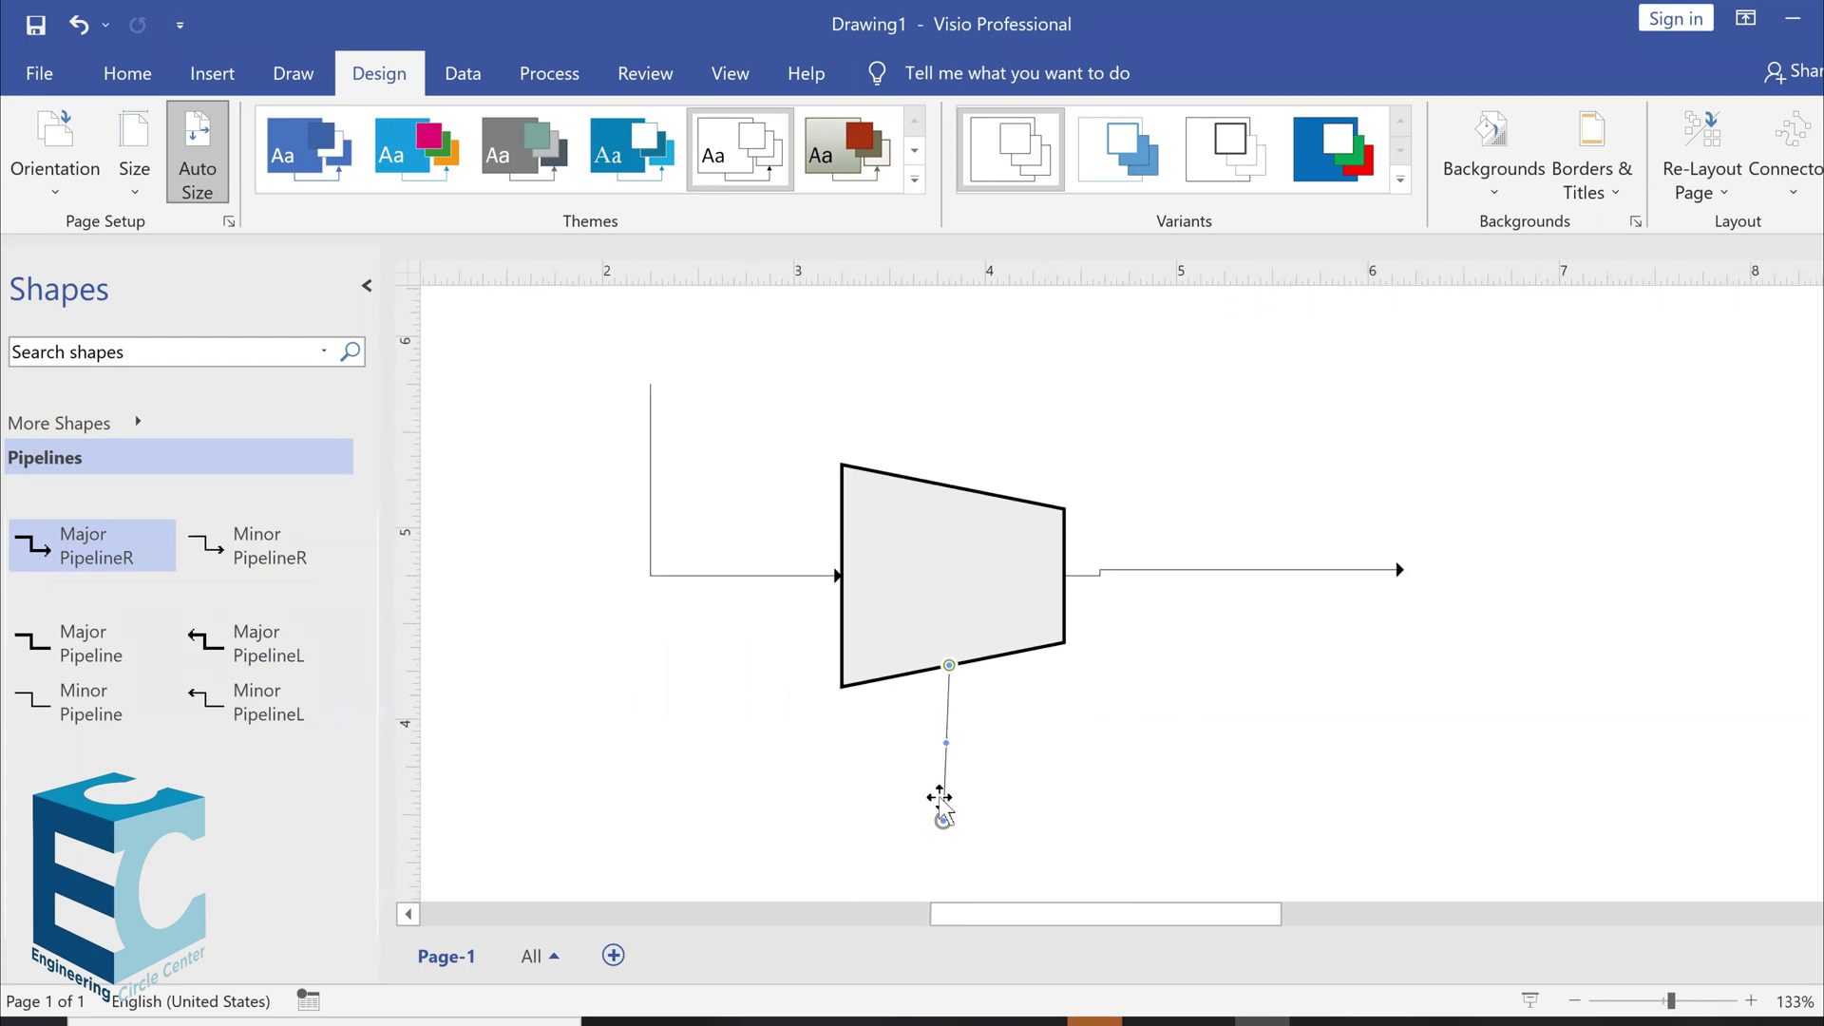
left_click(944, 807)
left_click_drag(952, 785, 952, 785)
scroll(155, 464, "up", 1)
Place a Basic Shapes circle, shrunk to 0.438 in., at the end of the pipe below the compressor
left_click(158, 458)
scroll(157, 458, "up", 3)
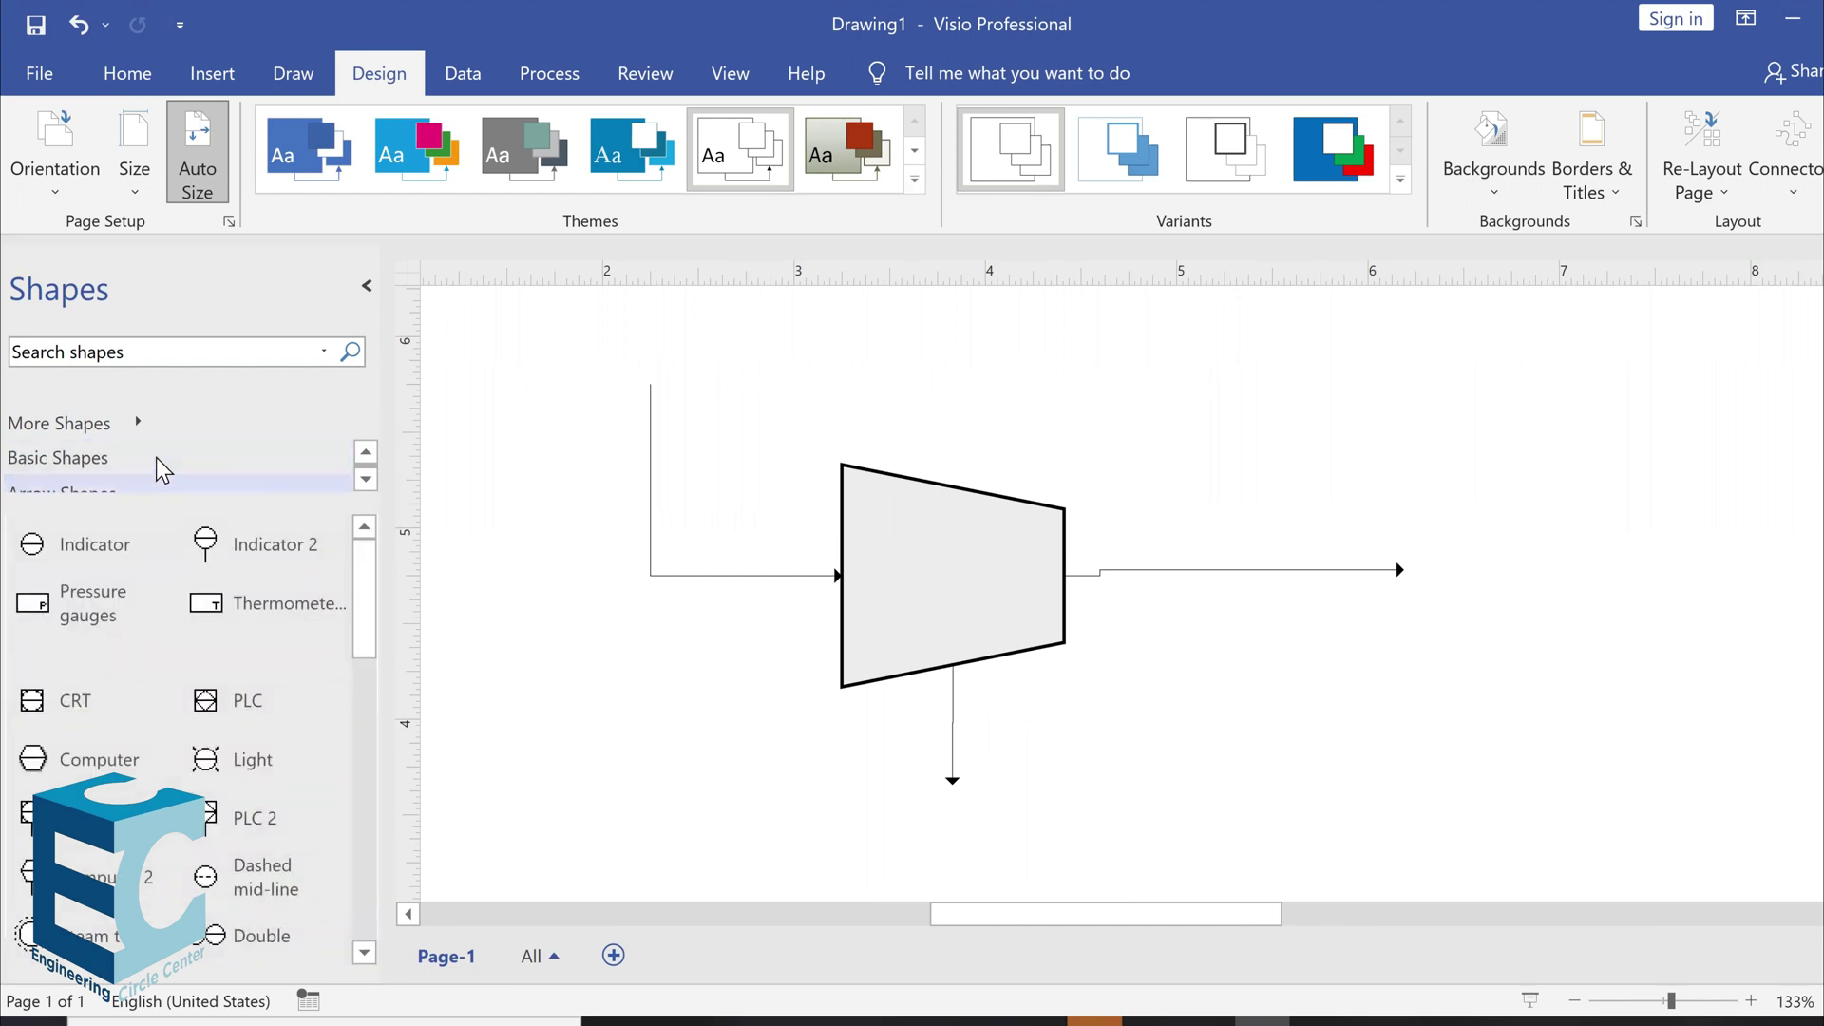
left_click(162, 483)
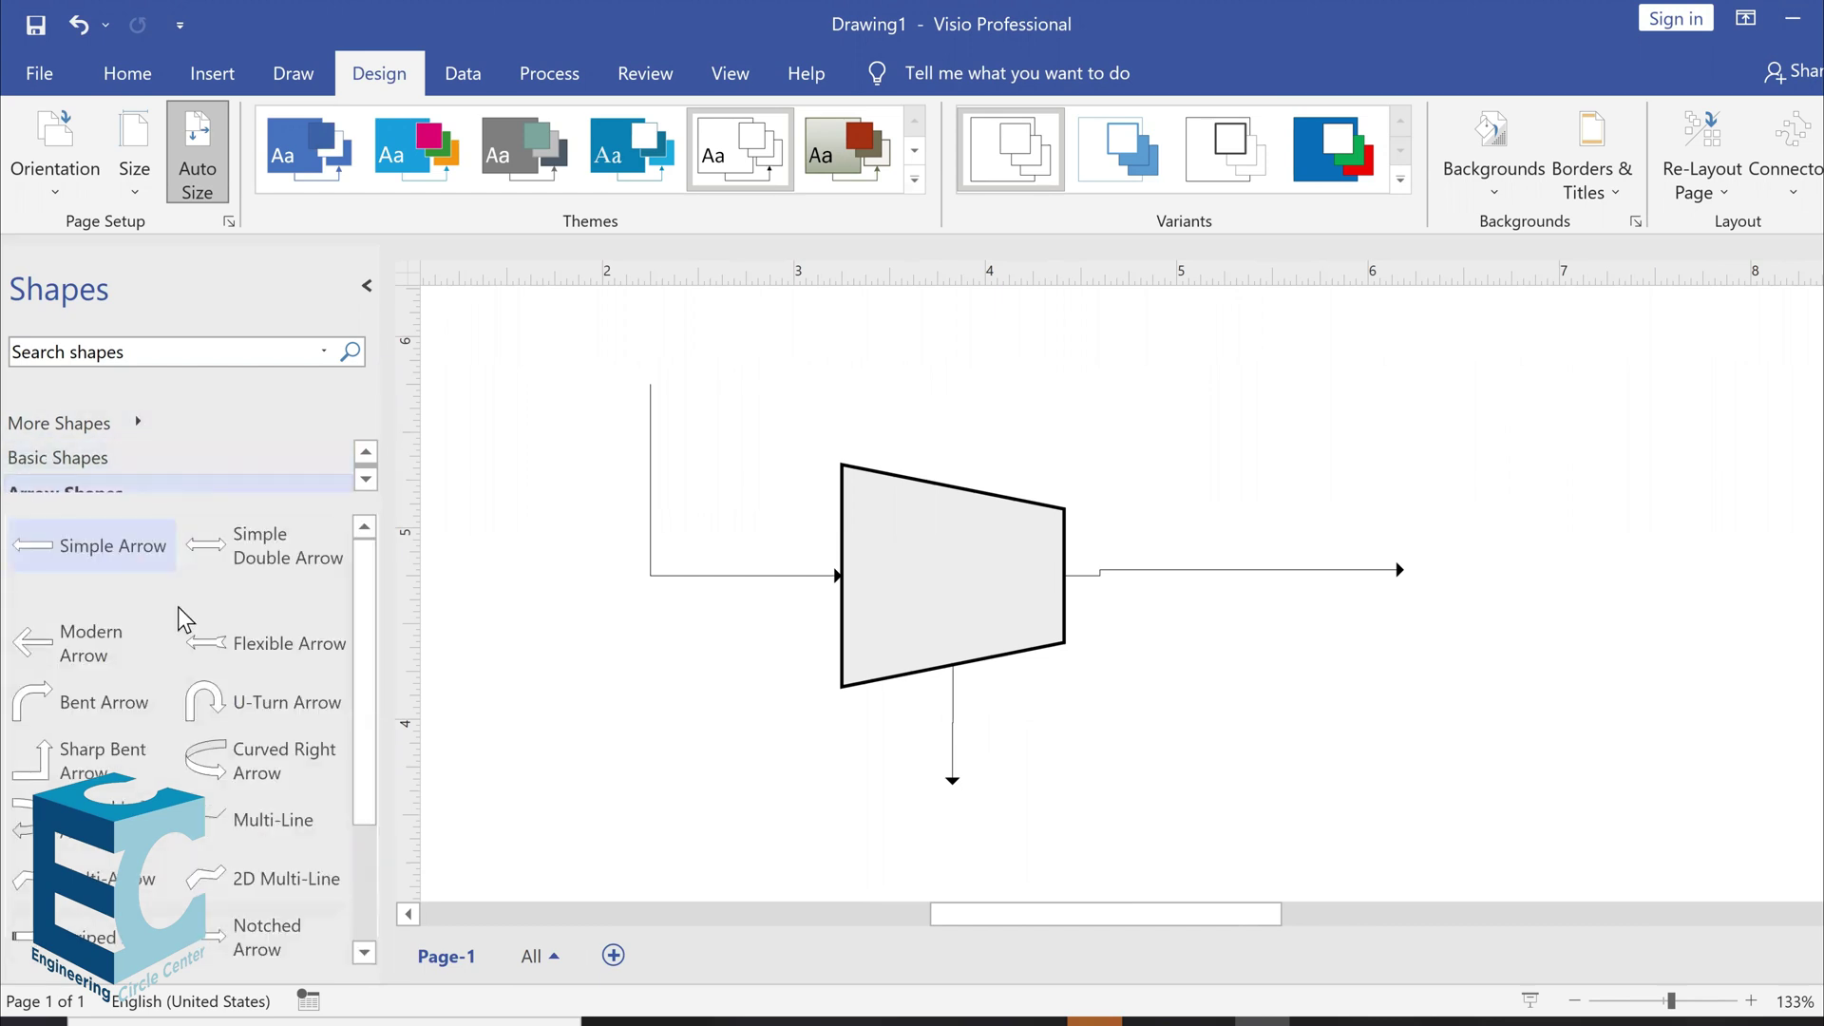
left_click(147, 458)
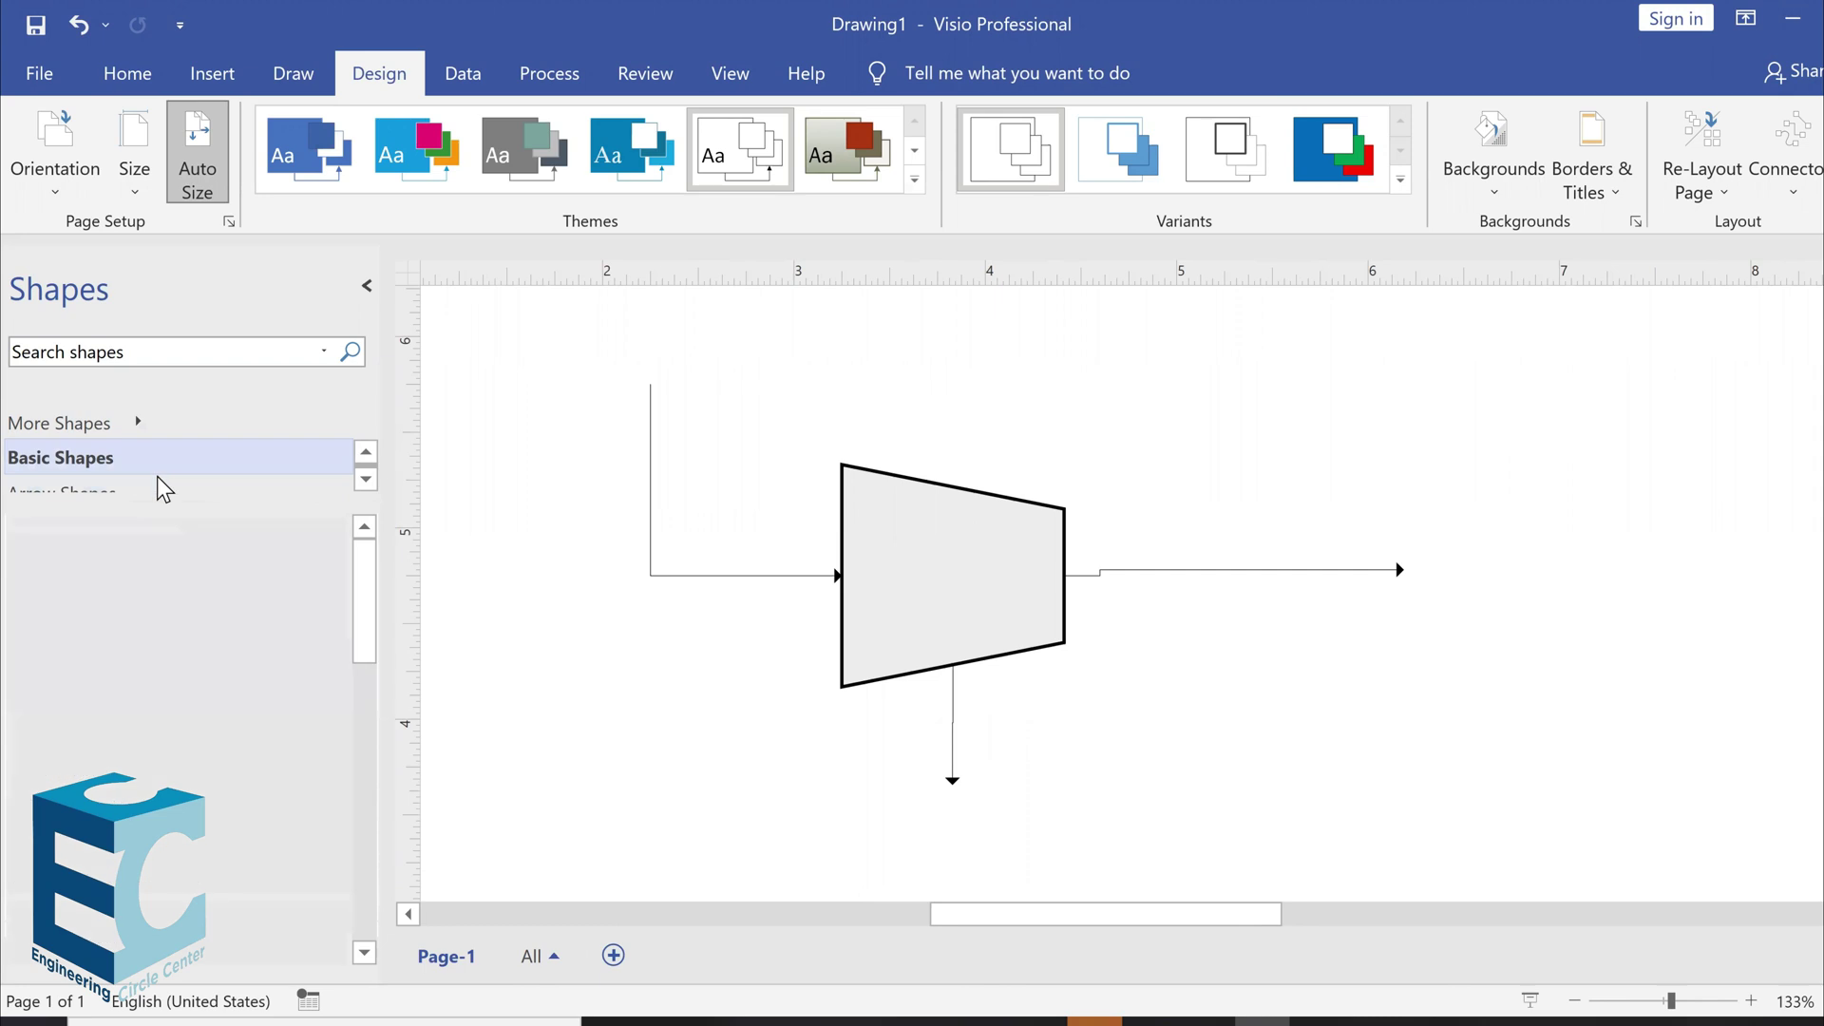
left_click_drag(195, 602, 1176, 676)
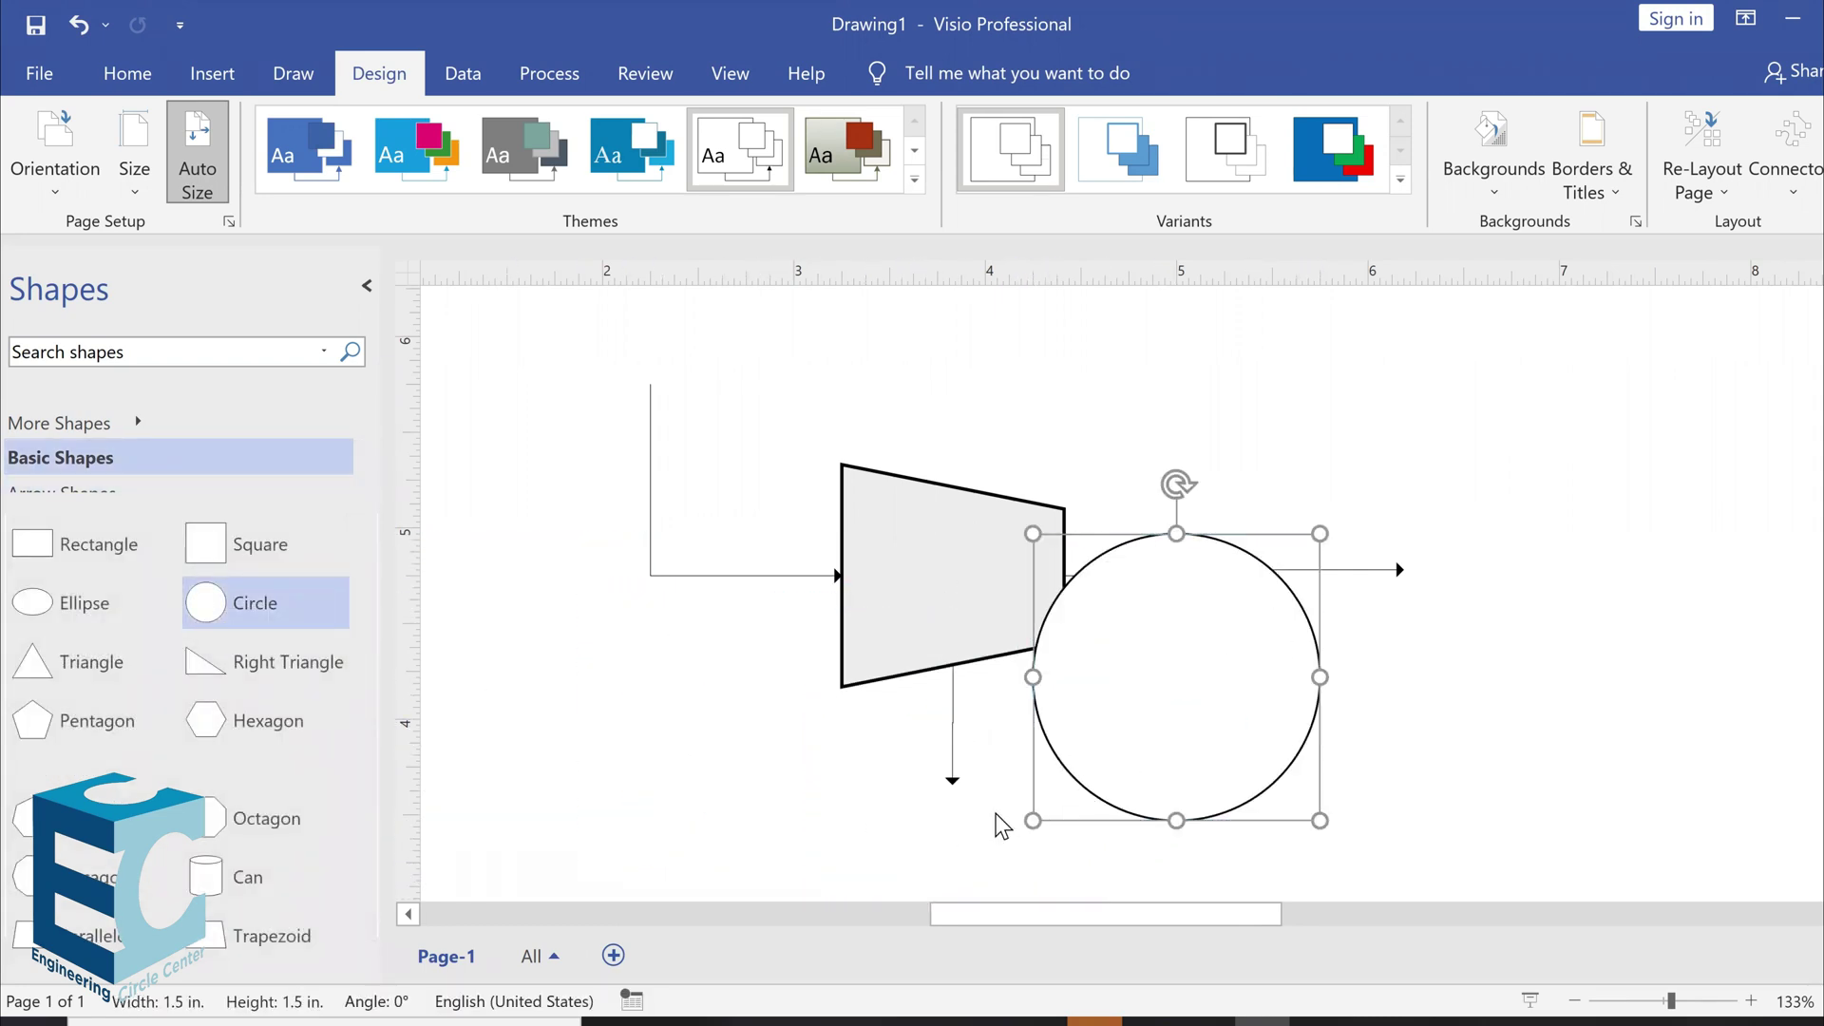
left_click_drag(1033, 820, 951, 823)
left_click(1016, 823)
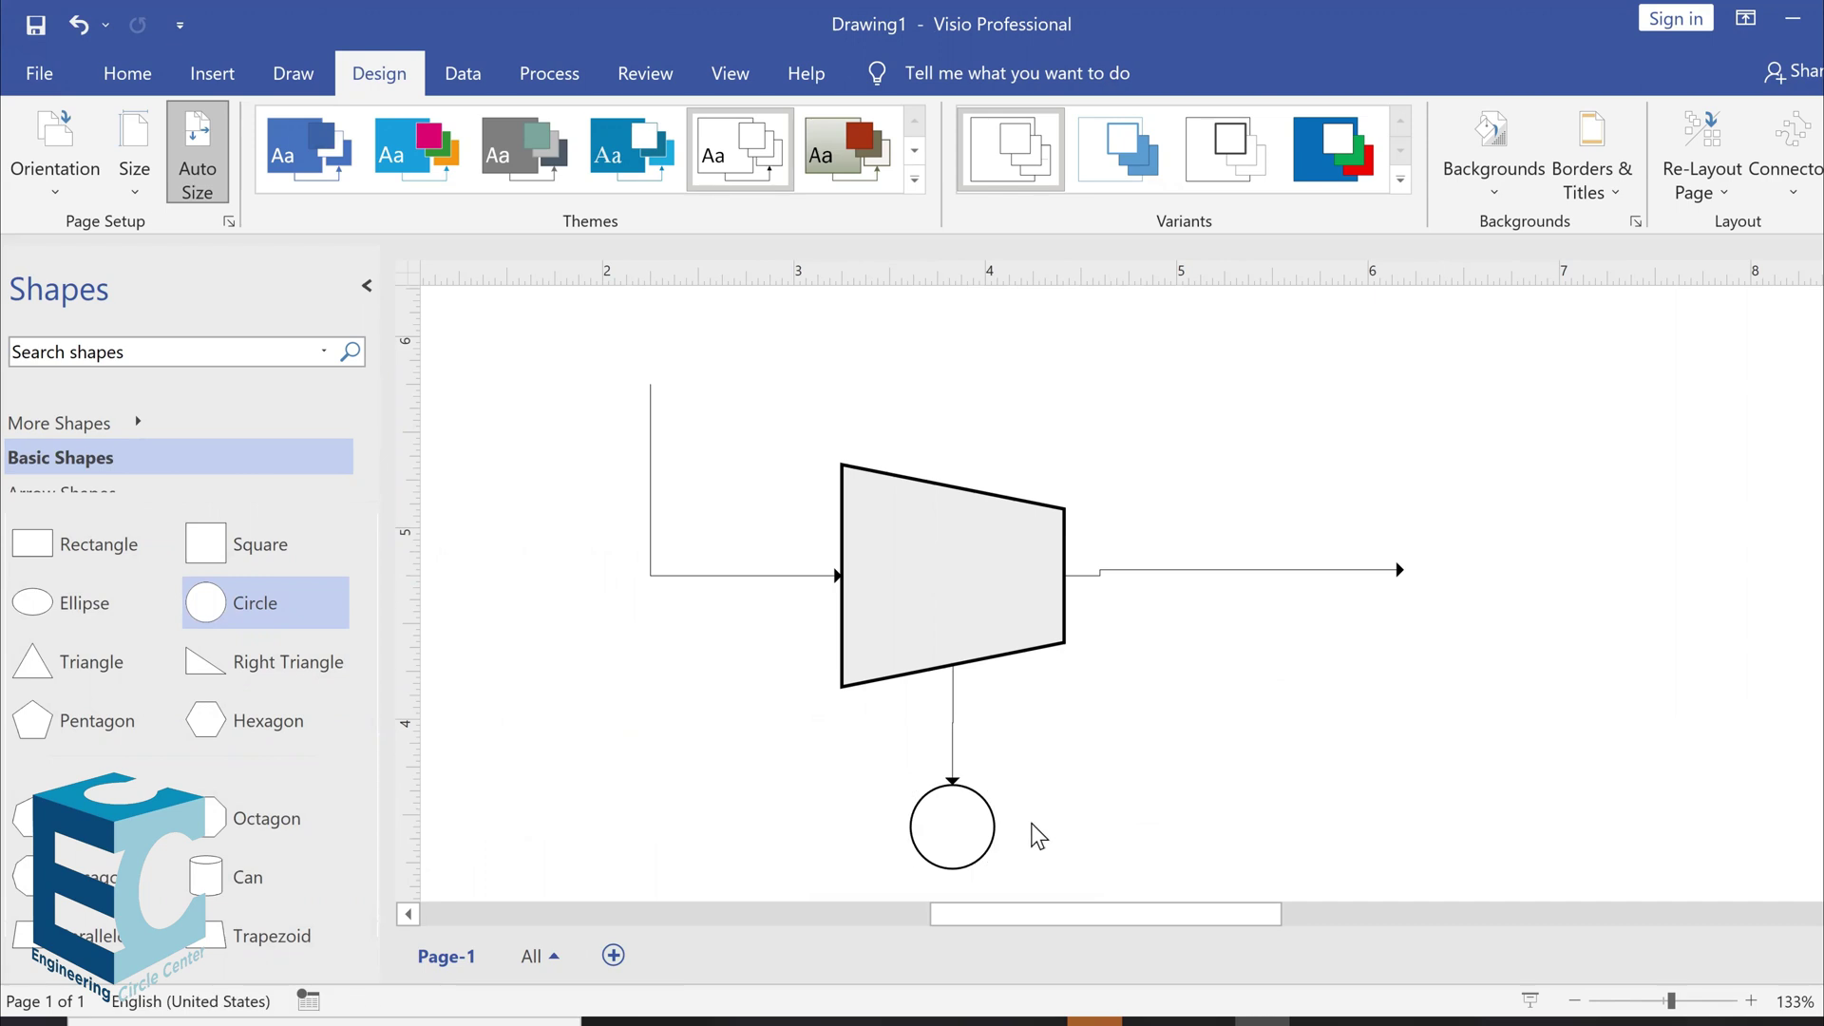
Add a text box over the small circle reading 'motor', correcting the misspelling
left_click(212, 83)
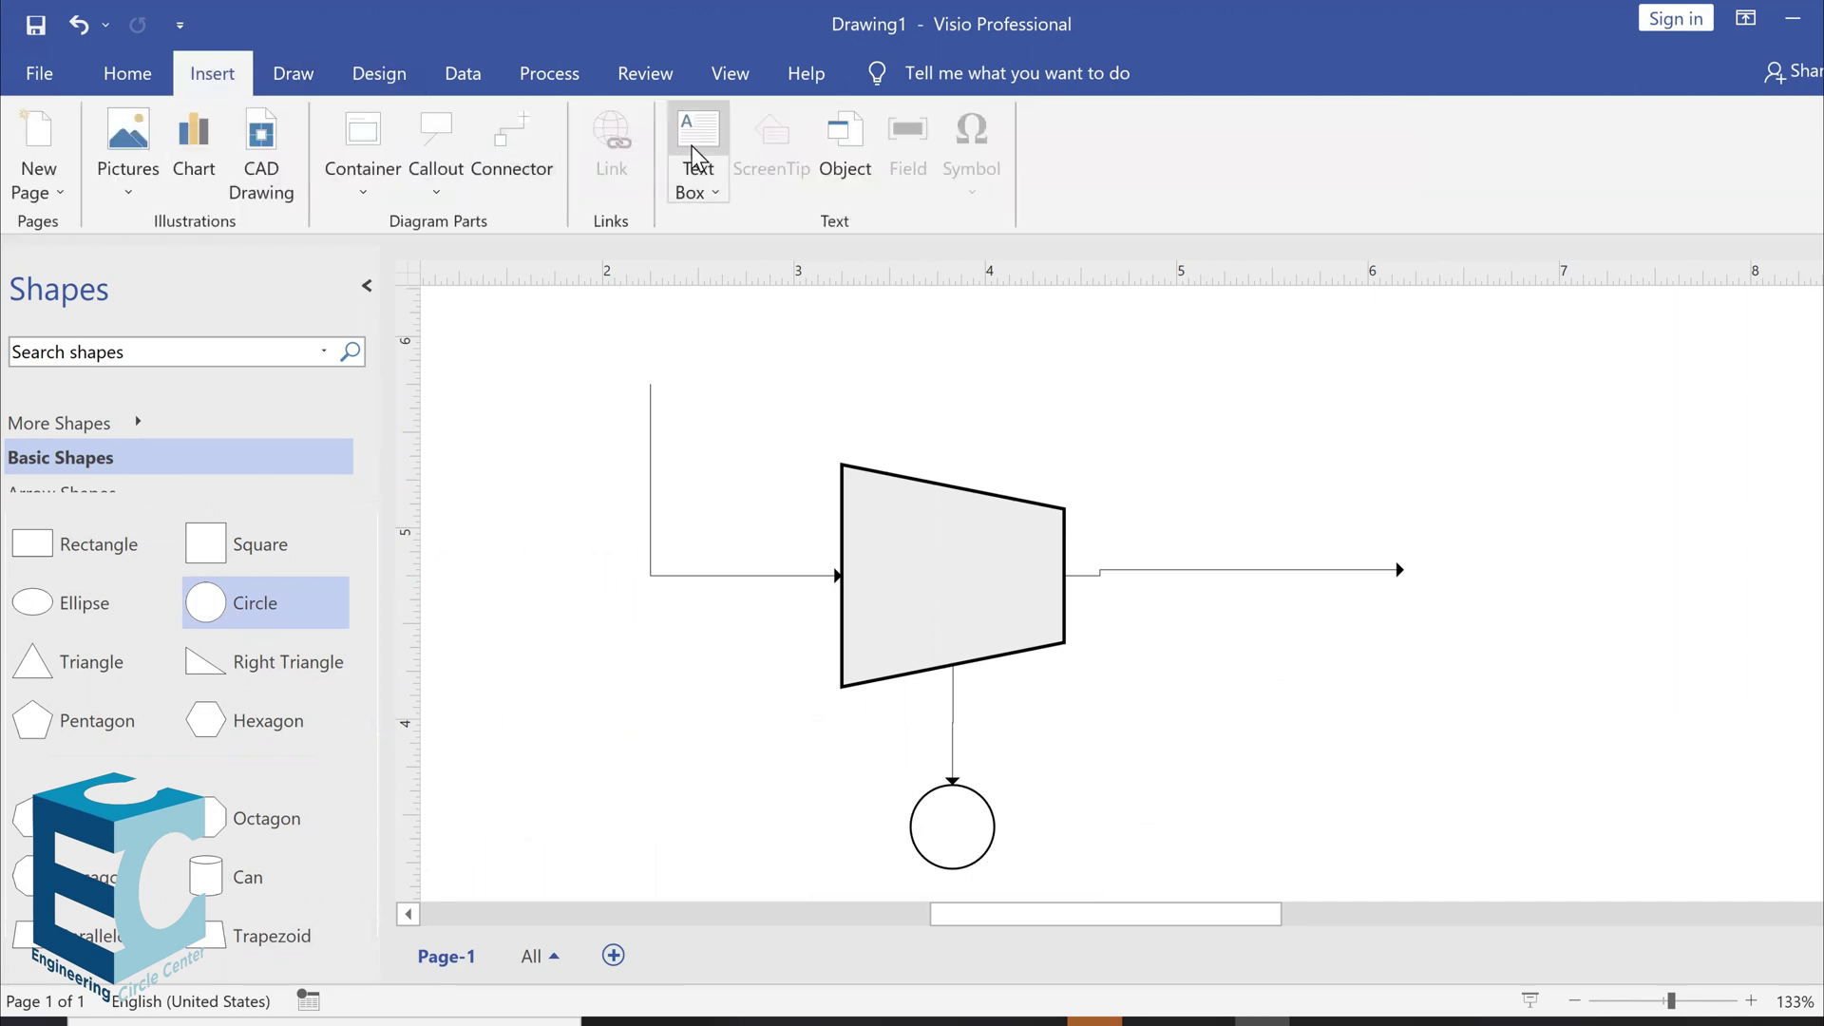
left_click(699, 152)
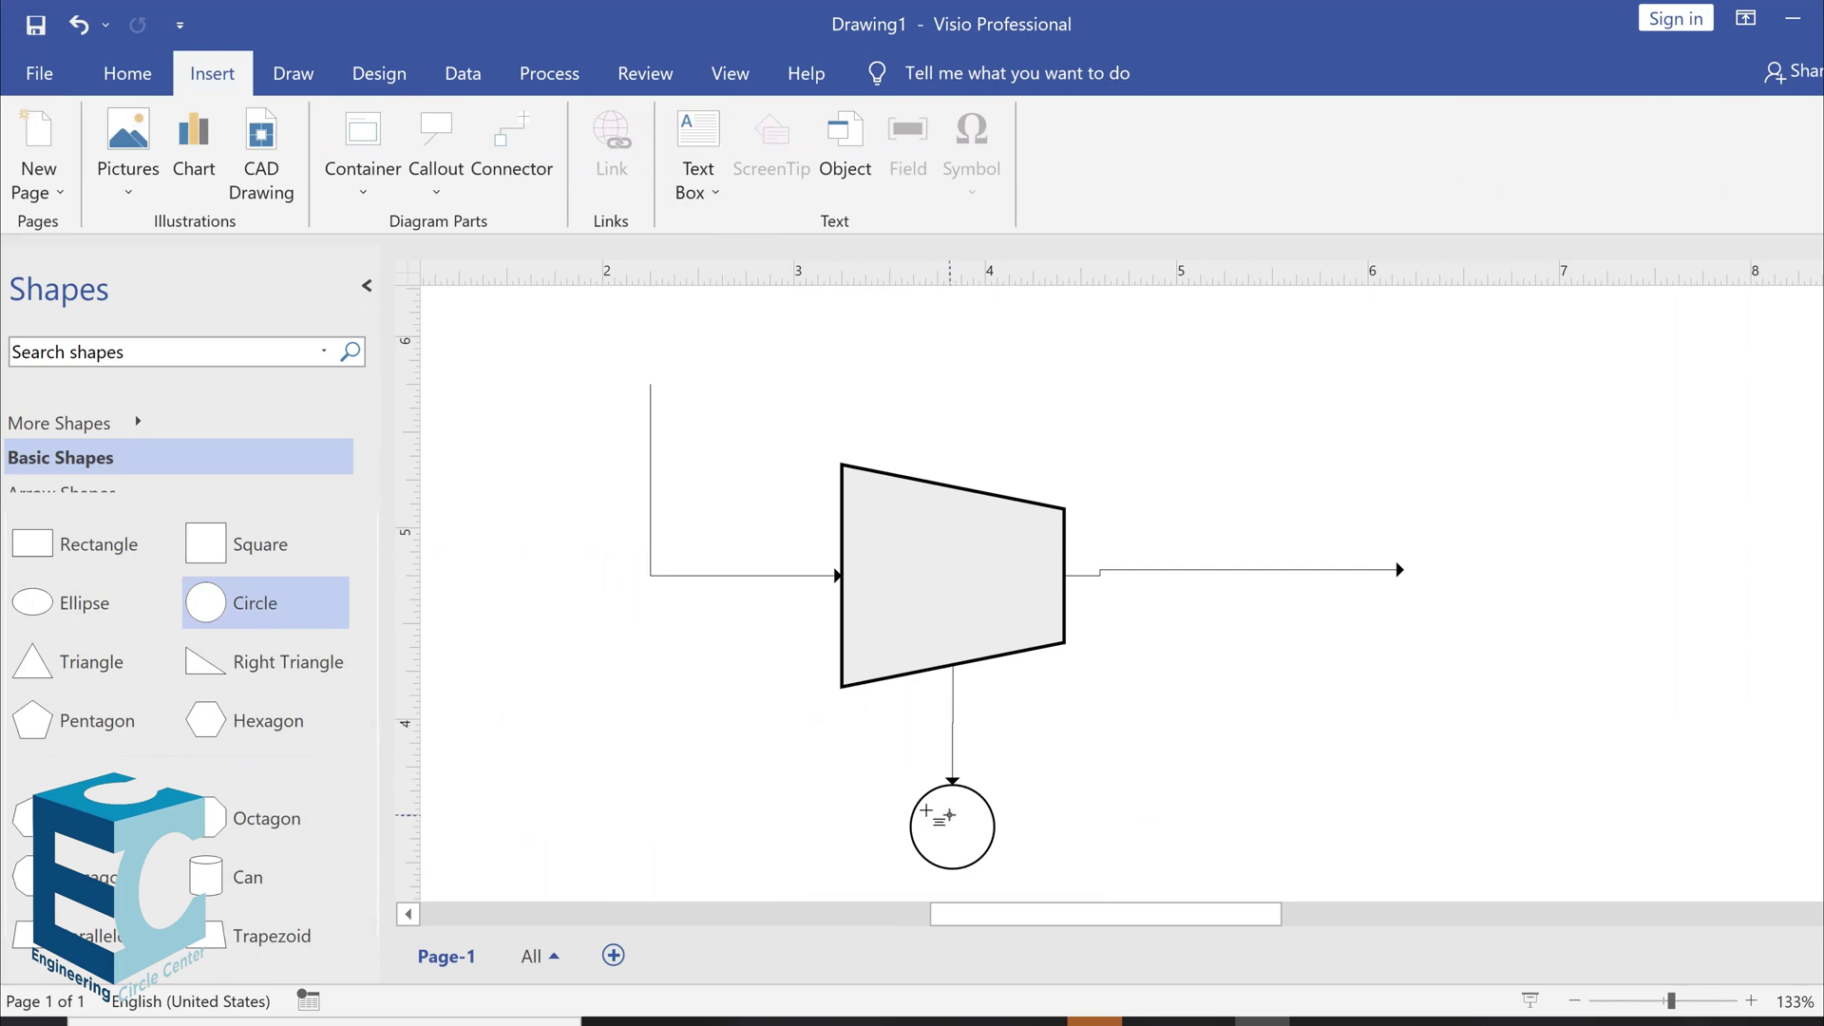
left_click_drag(926, 810, 980, 845)
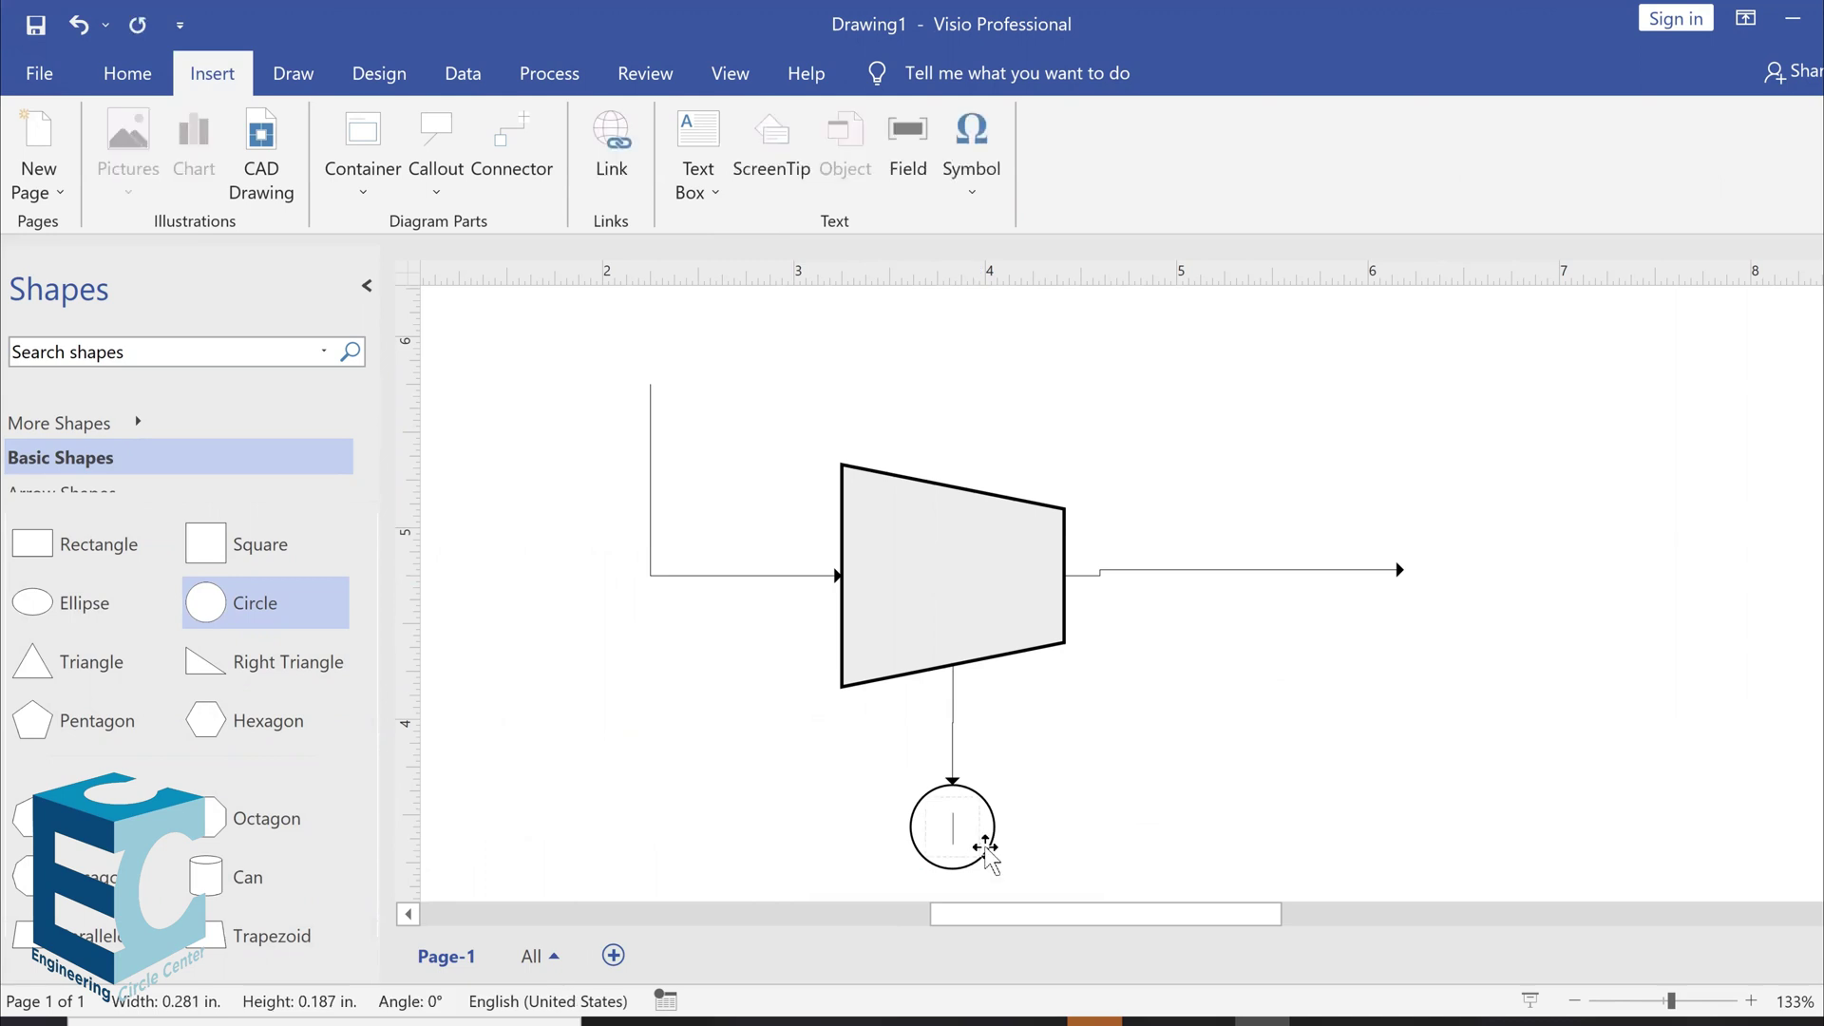
type("MOL")
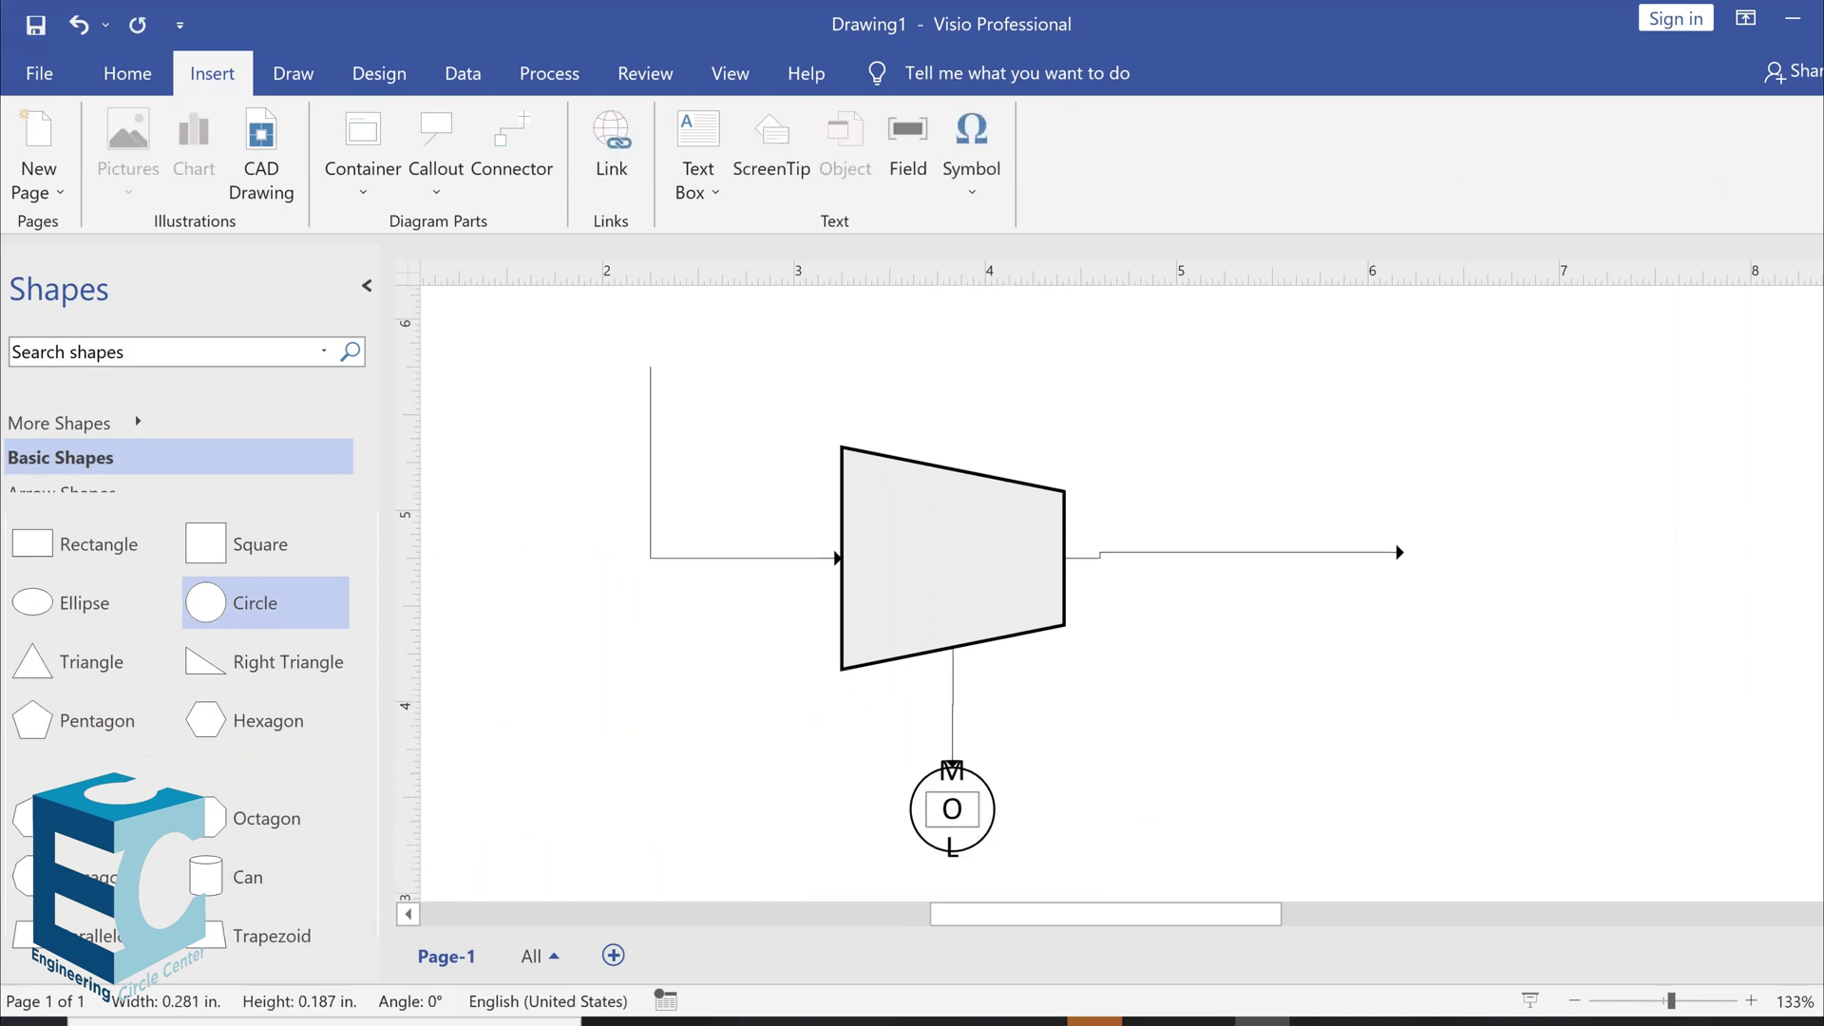
type("TOR")
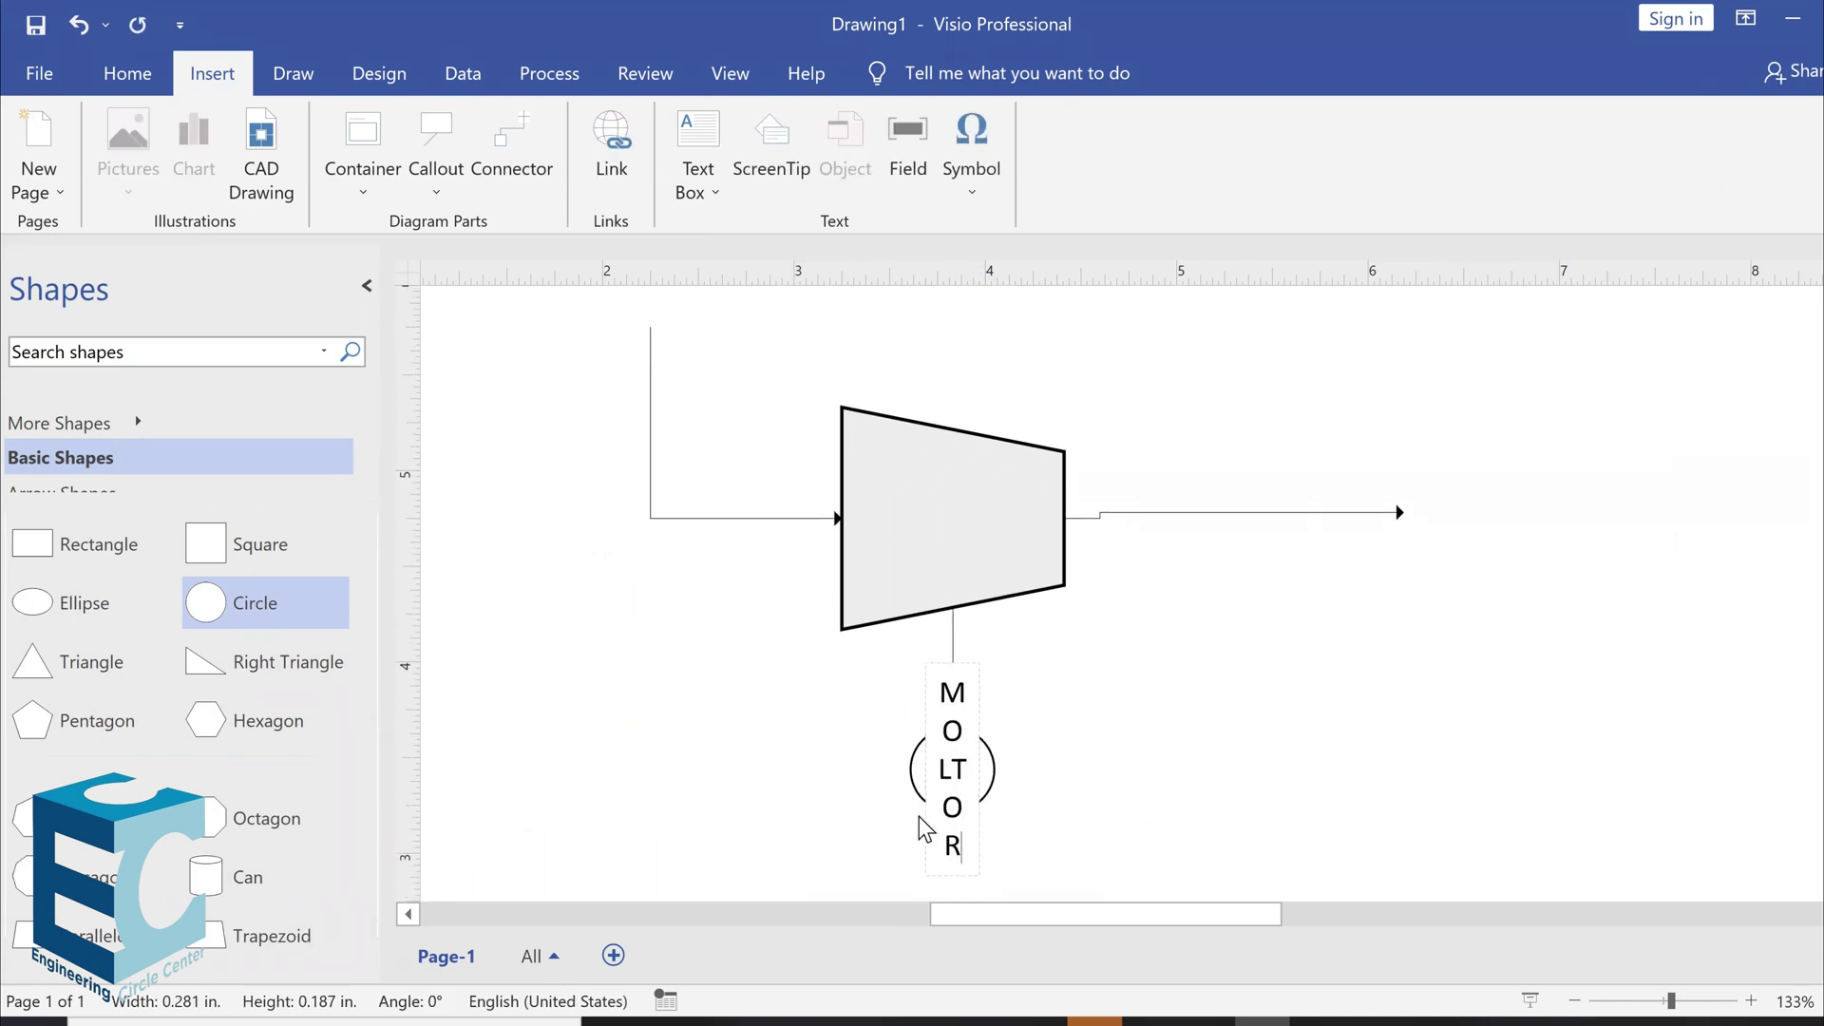
left_click_drag(953, 686, 966, 856)
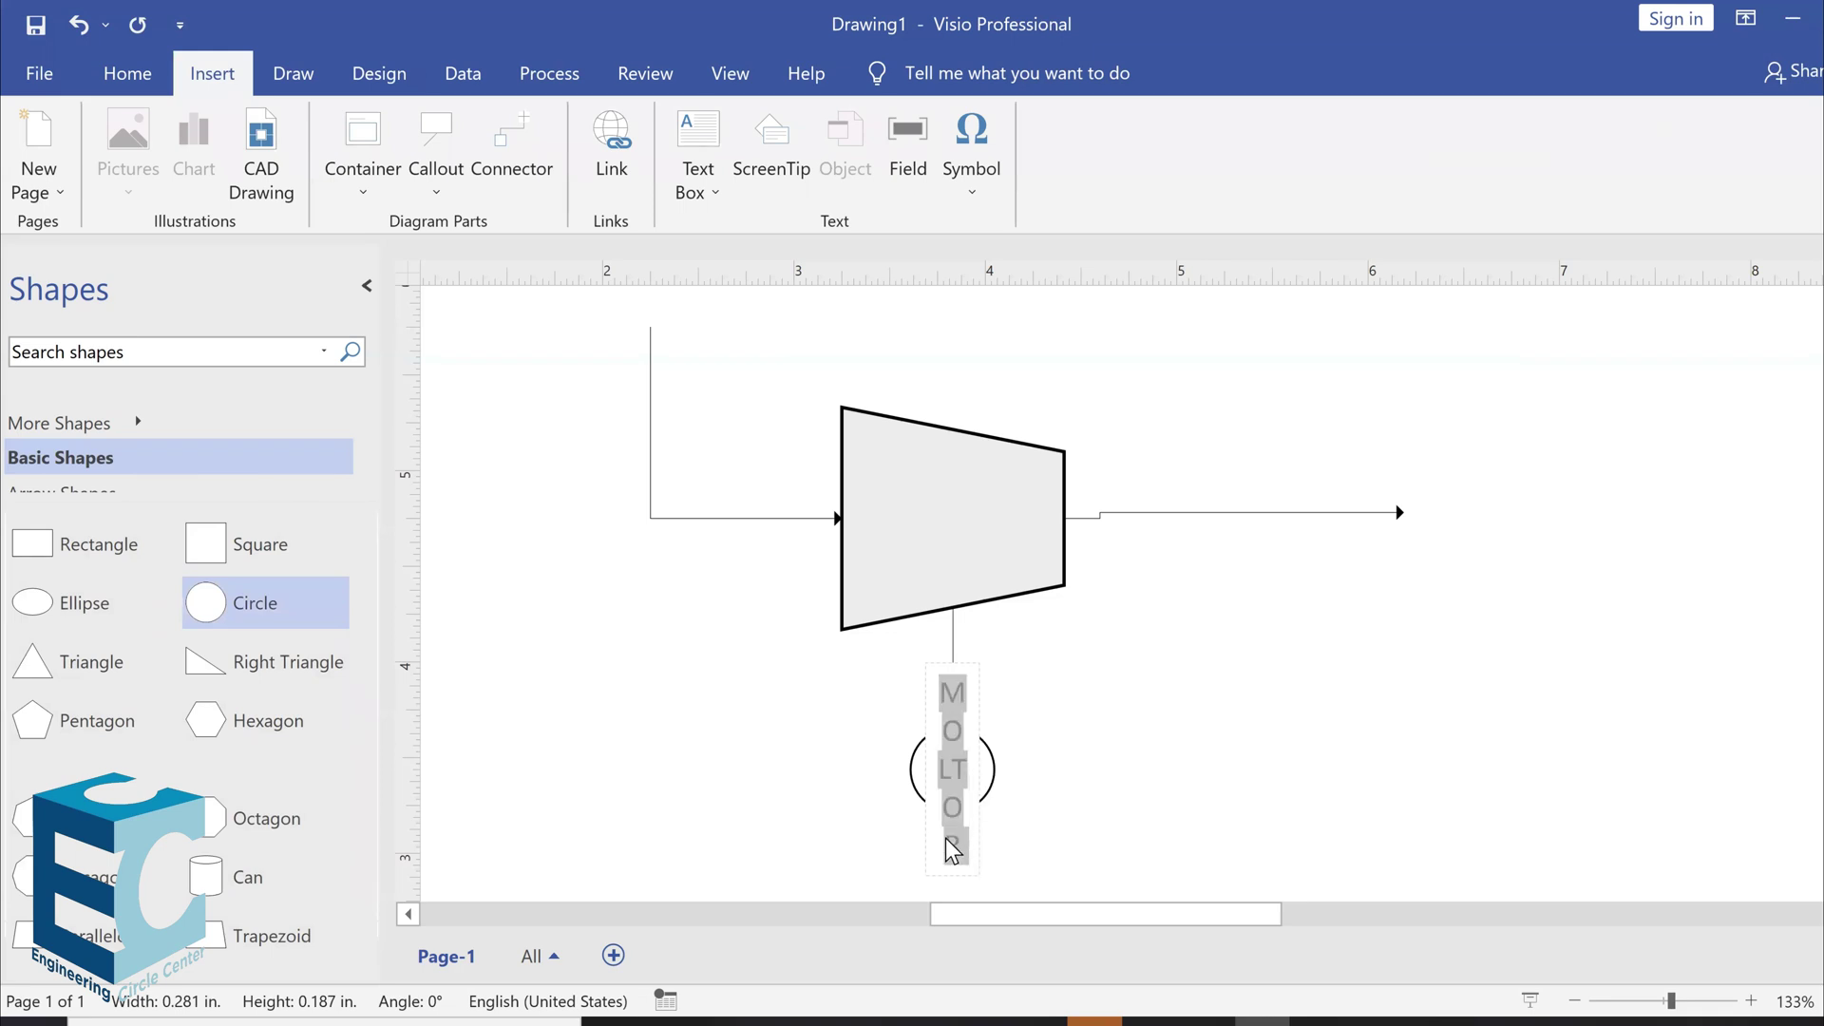
type("moto")
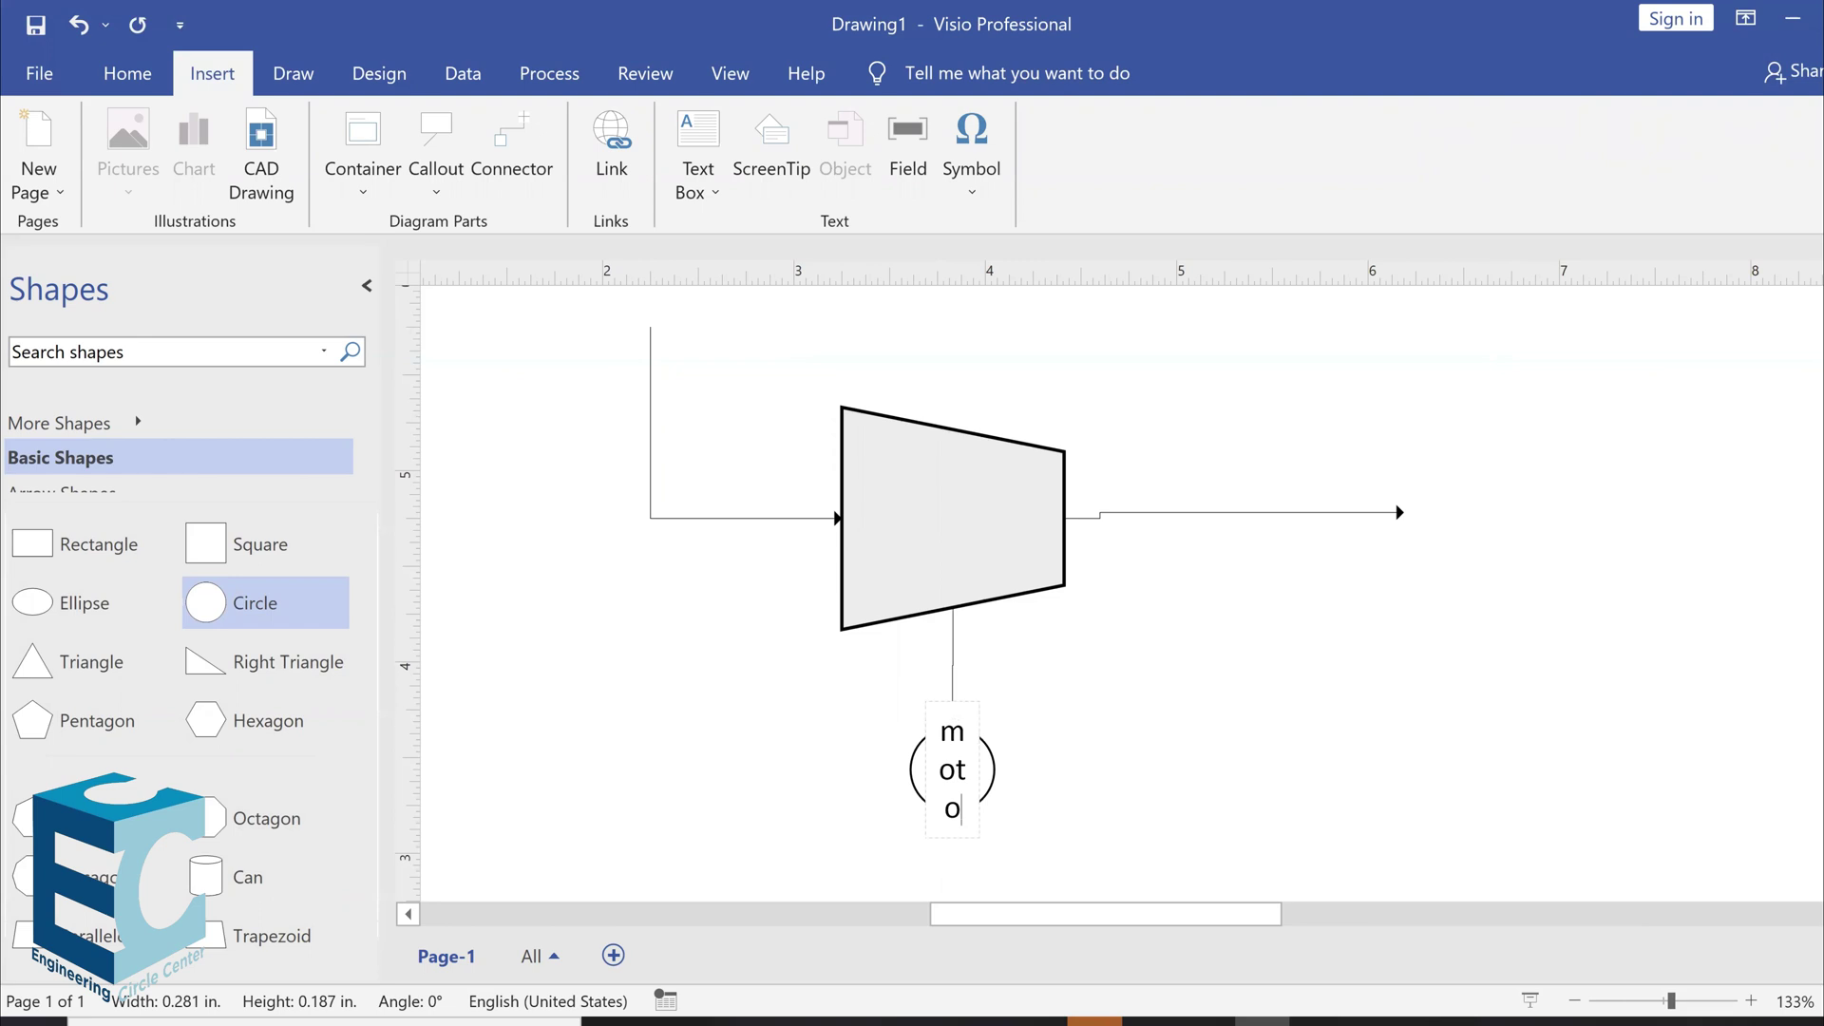
type("r")
key("Escape")
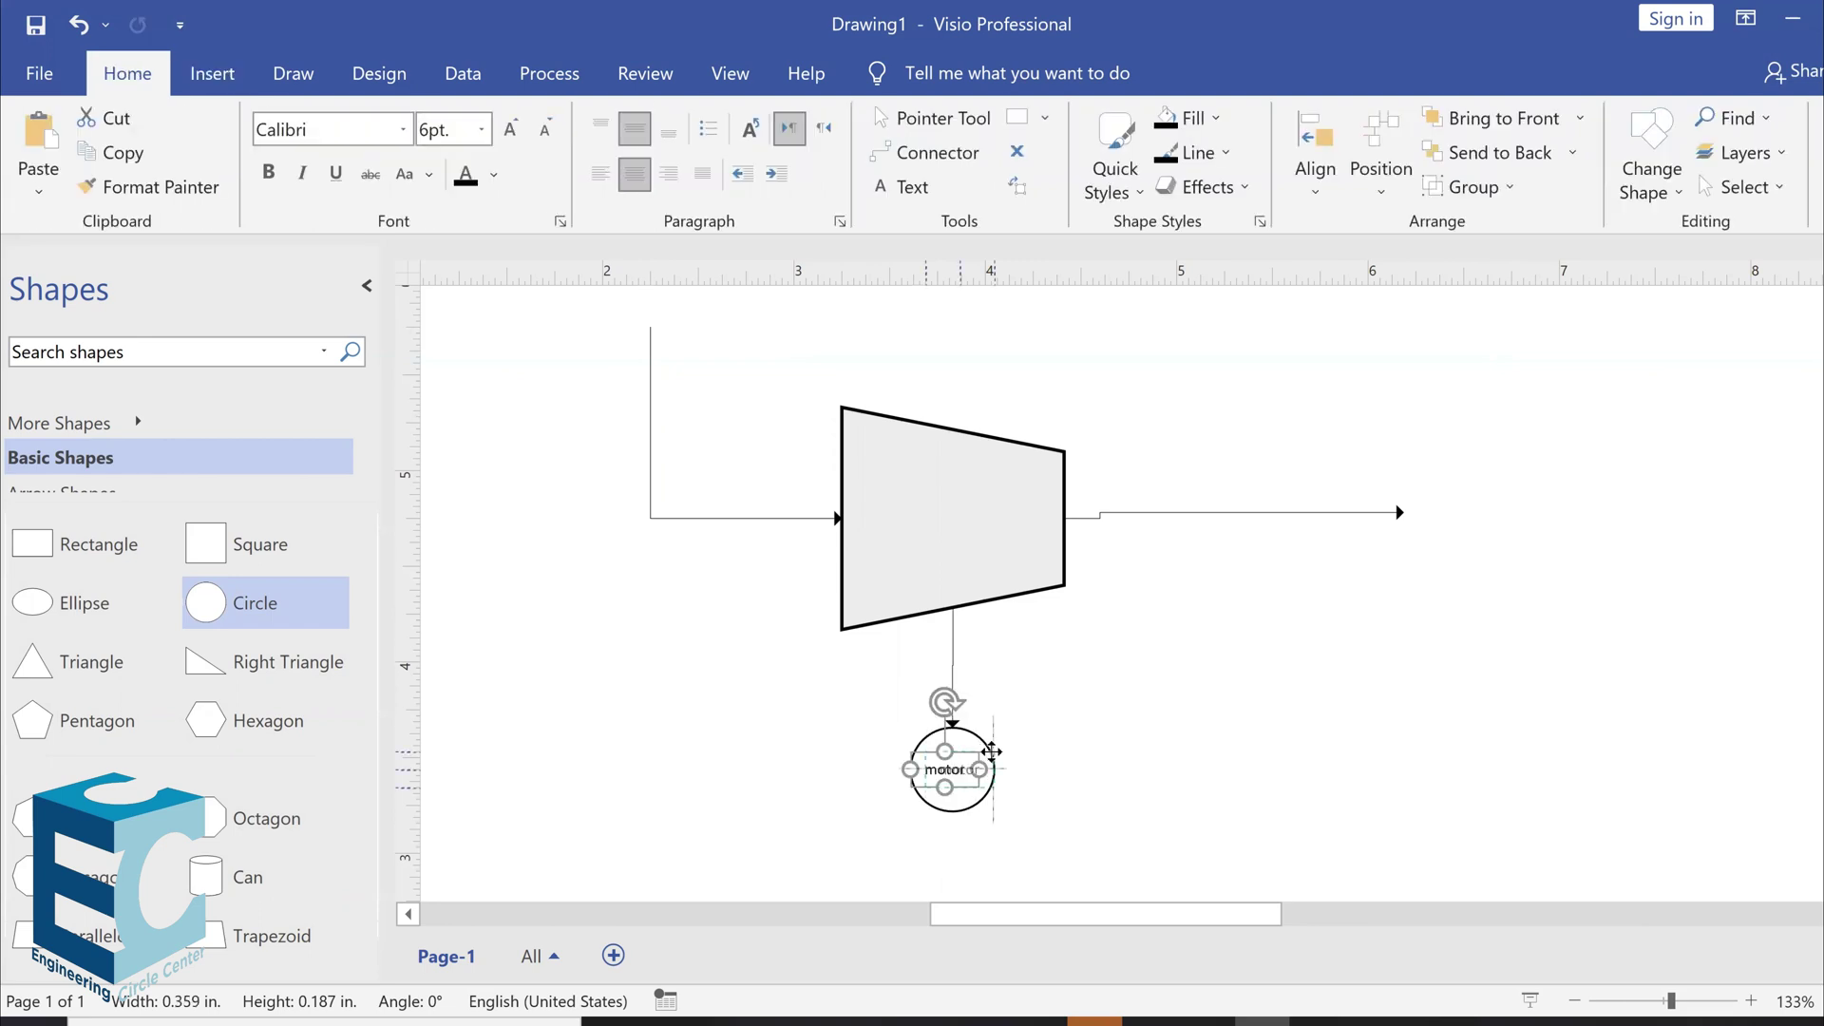
Nudge the motor label into place inside the circle
left_click(1131, 751)
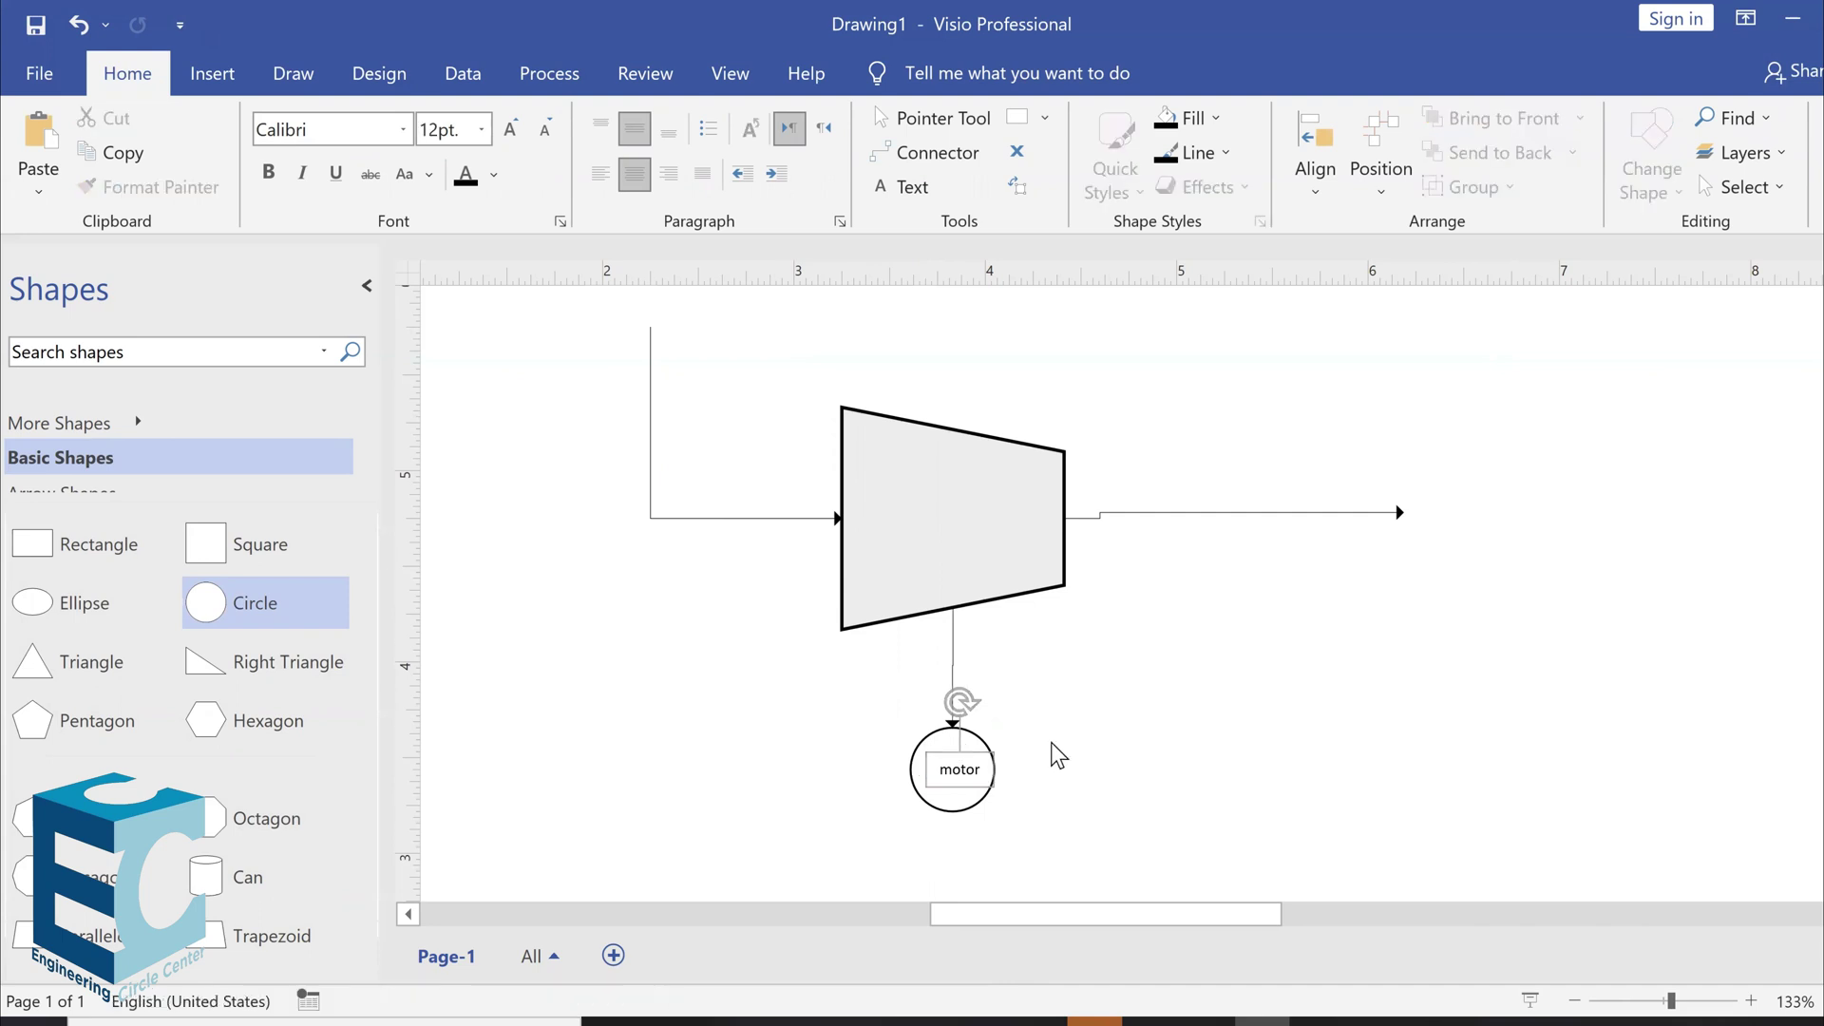
left_click(971, 770)
mouse_move(953, 764)
left_mouse_down()
mouse_move(936, 765)
mouse_move(959, 749)
left_mouse_up()
left_click(1090, 710)
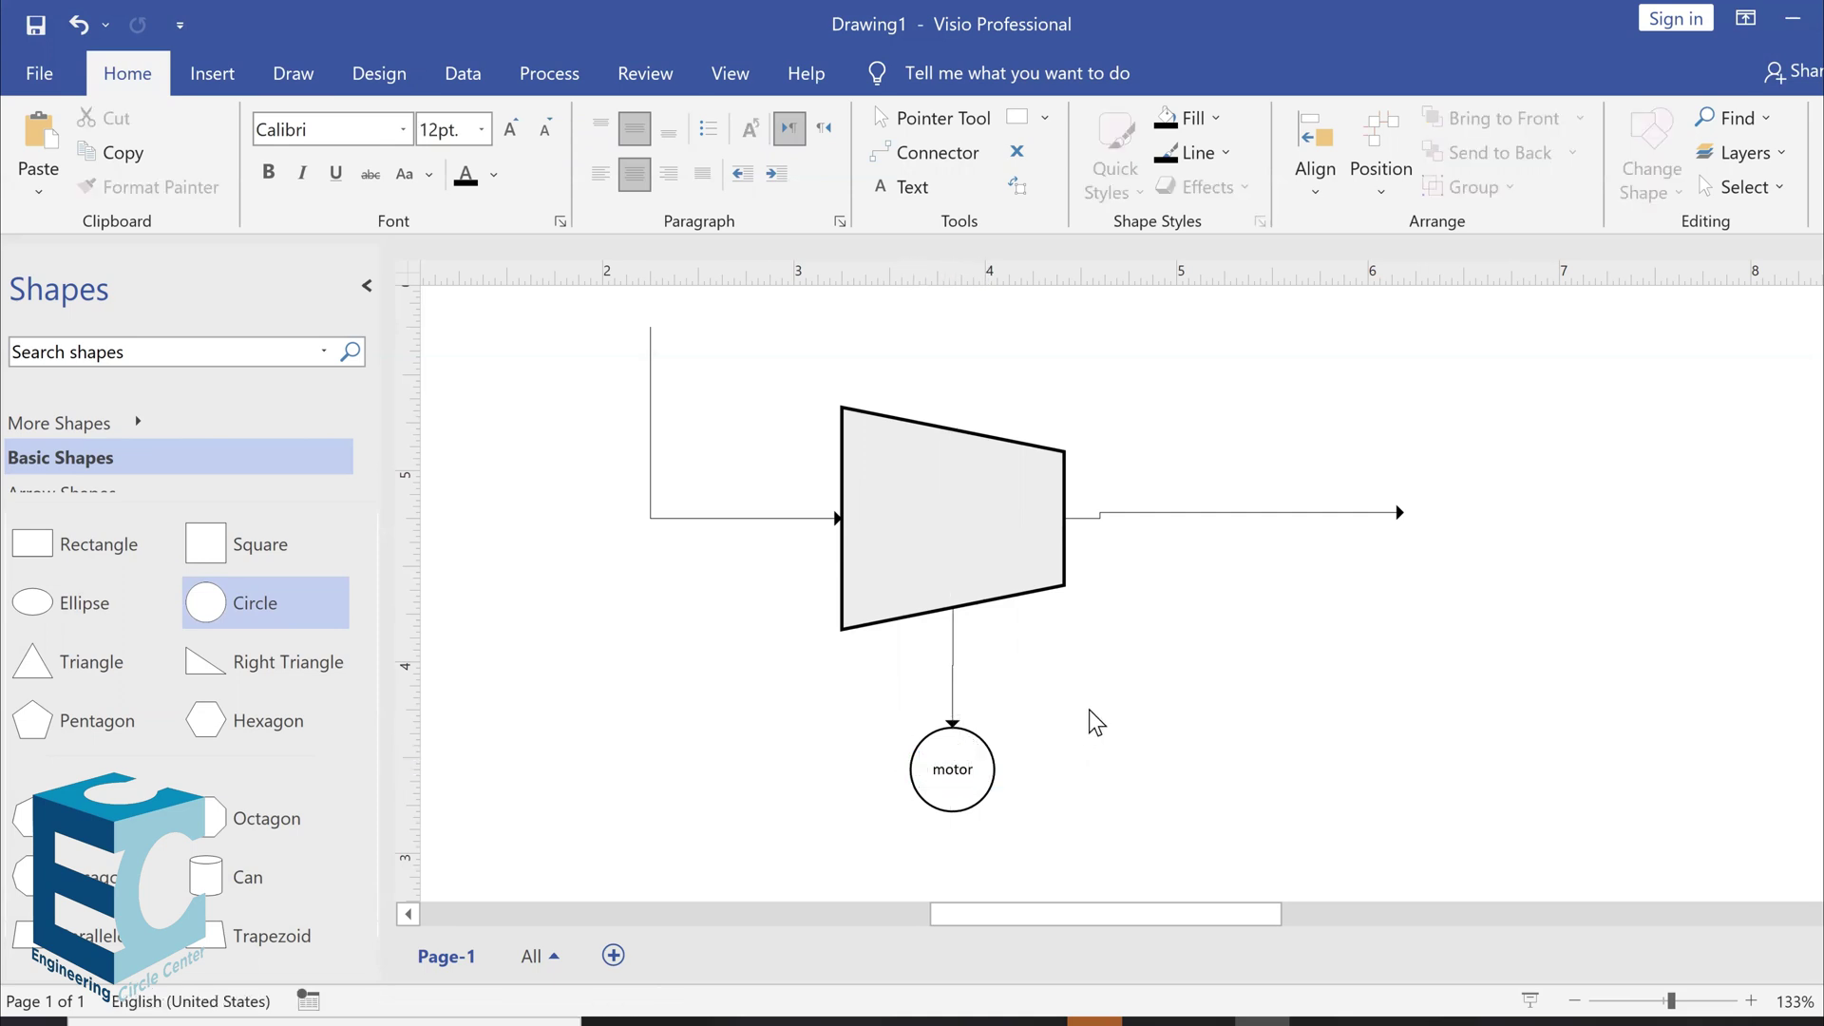
scroll(1053, 682, "up", 2)
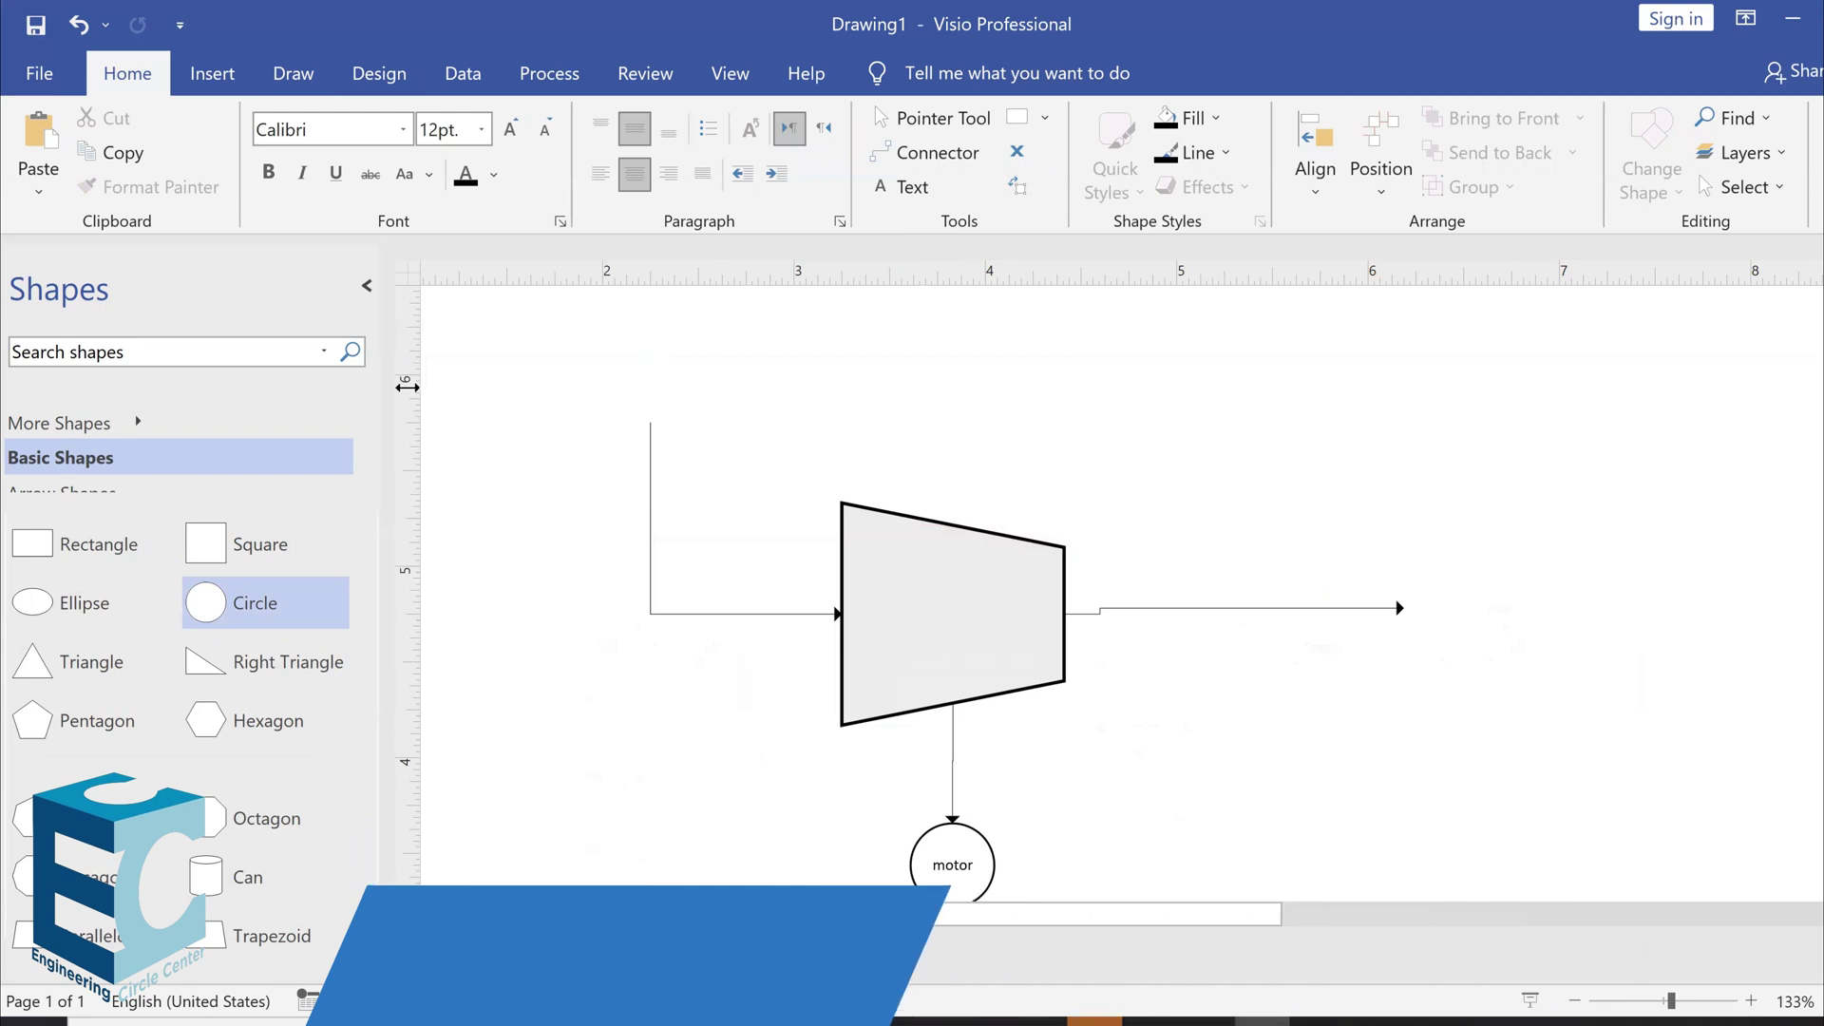
Place an Indicator instrument above the outlet pipe
scroll(200, 494, "down", 2)
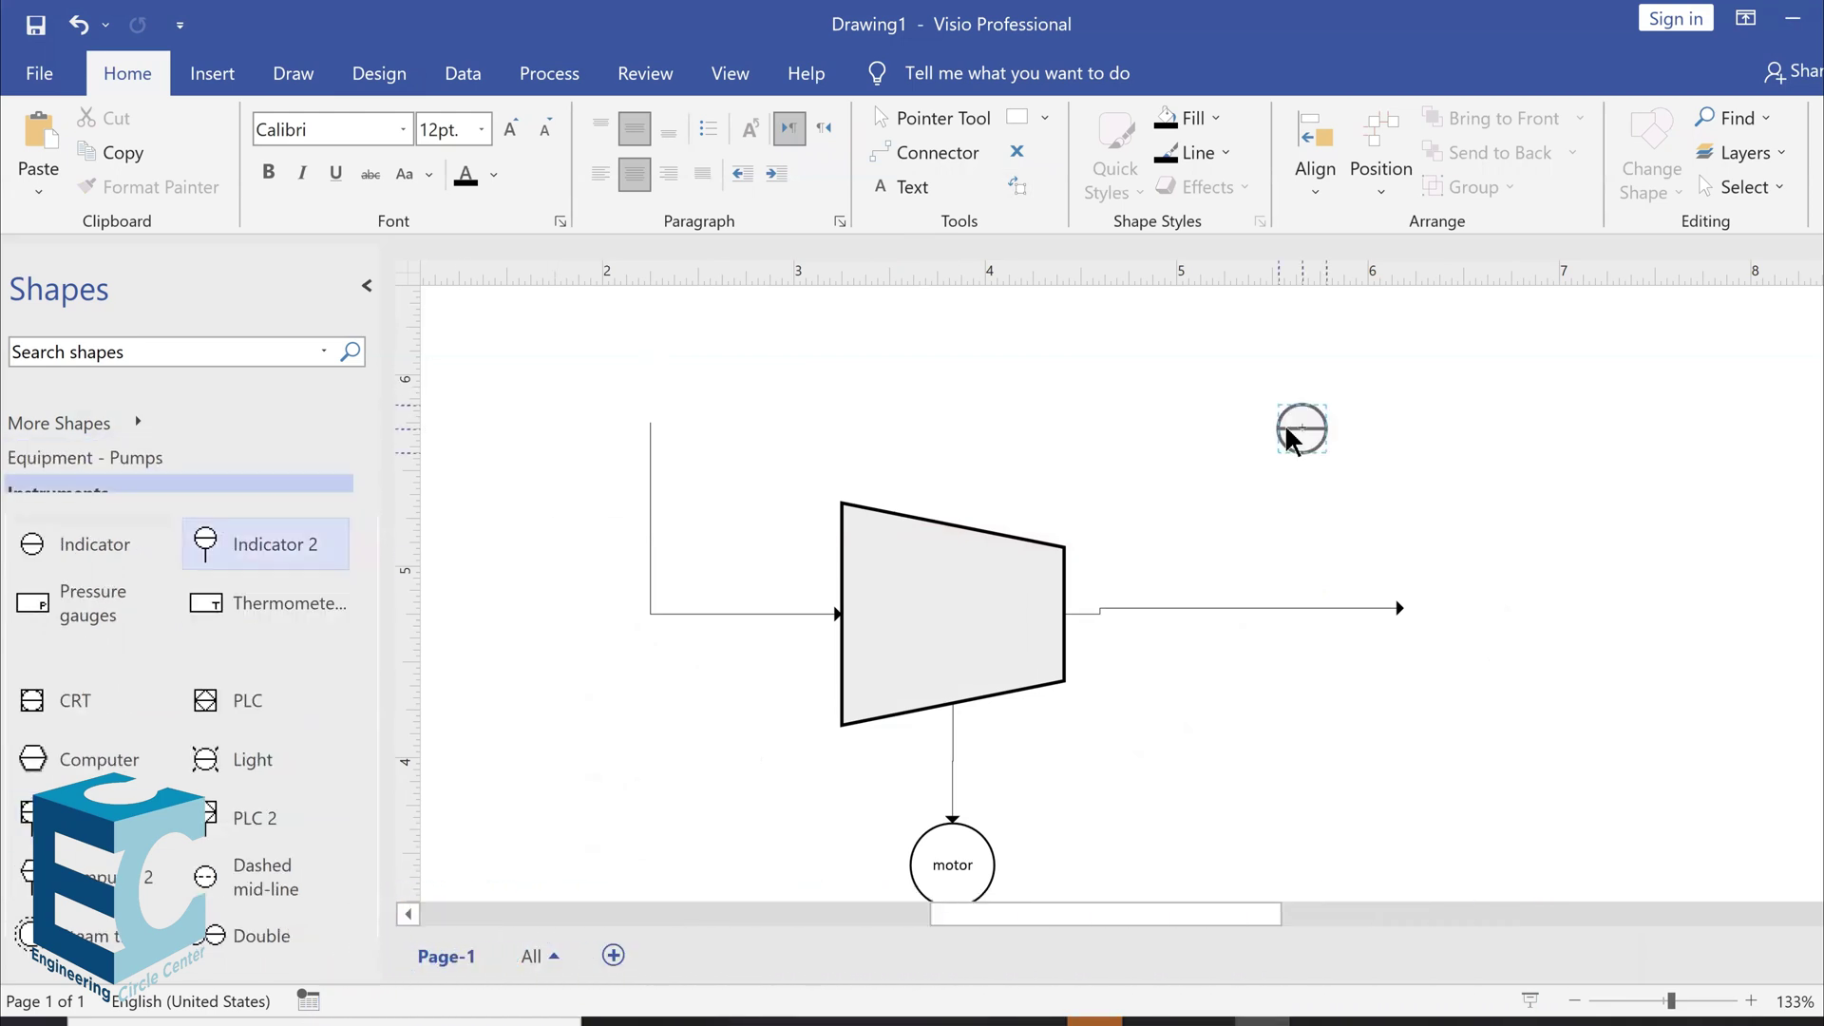
left_click_drag(1286, 436, 1002, 371)
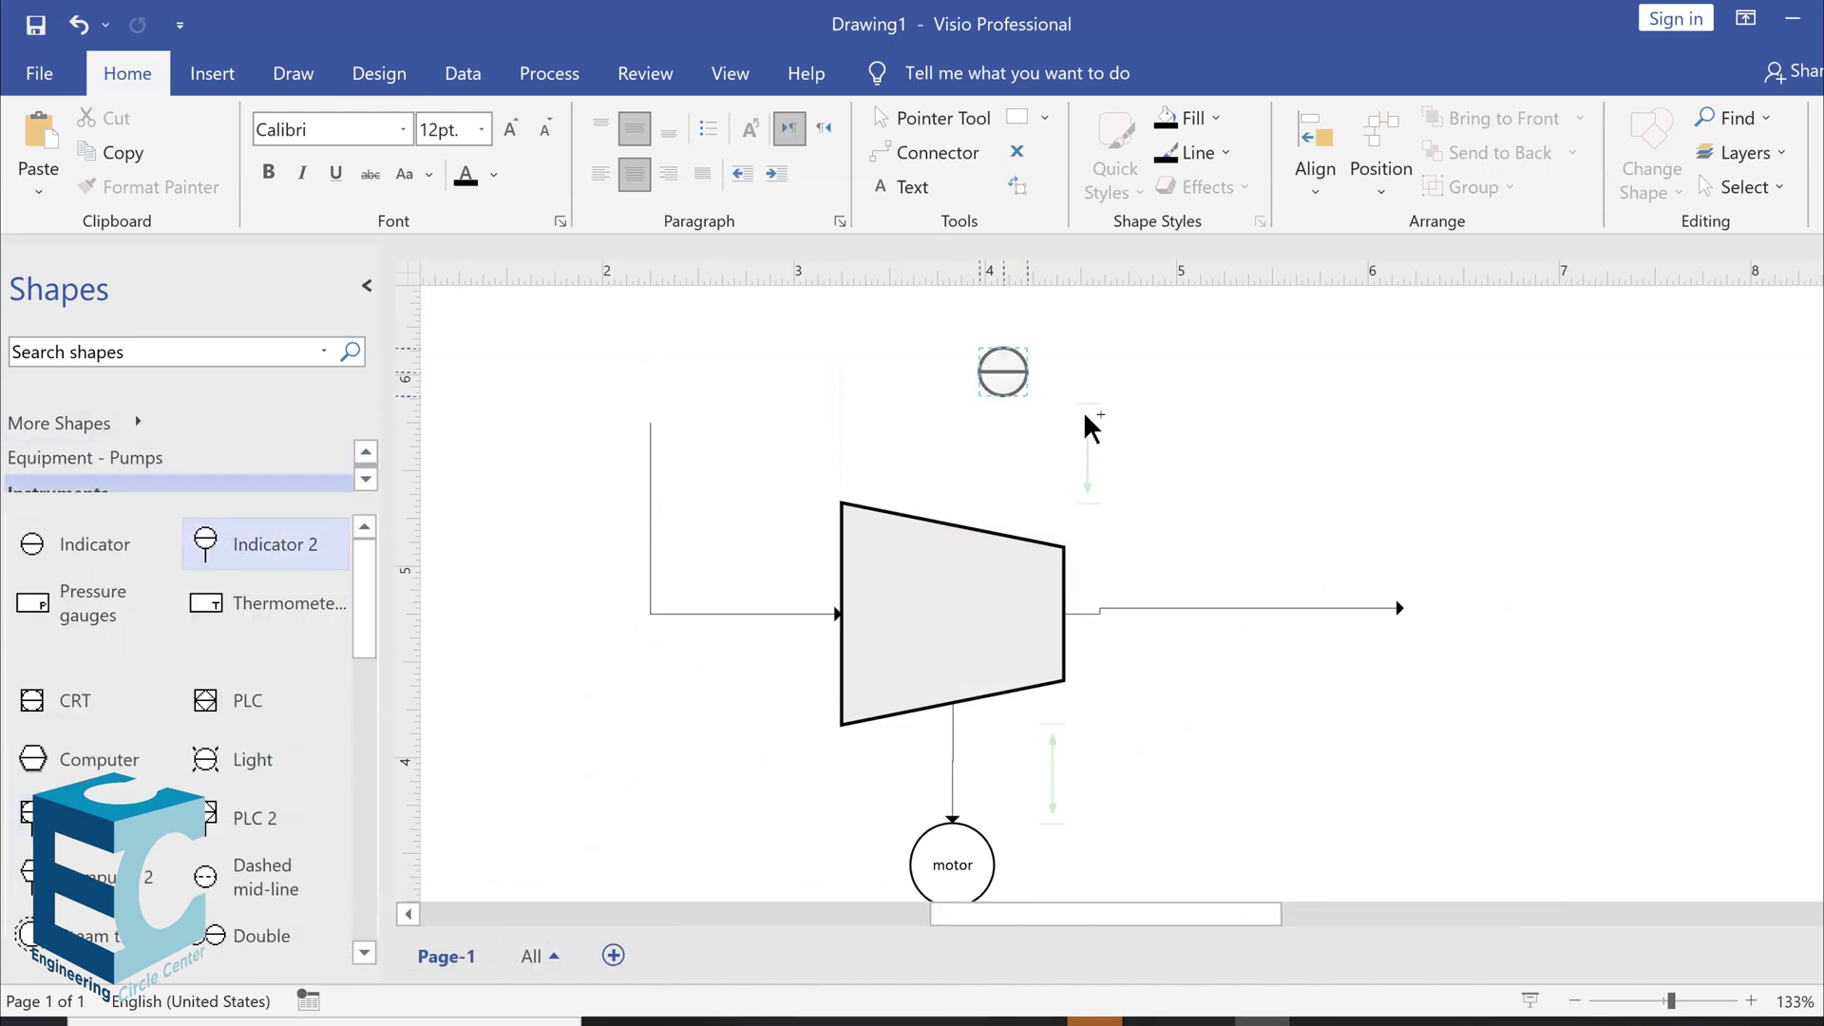
left_click_drag(1086, 415, 1171, 447)
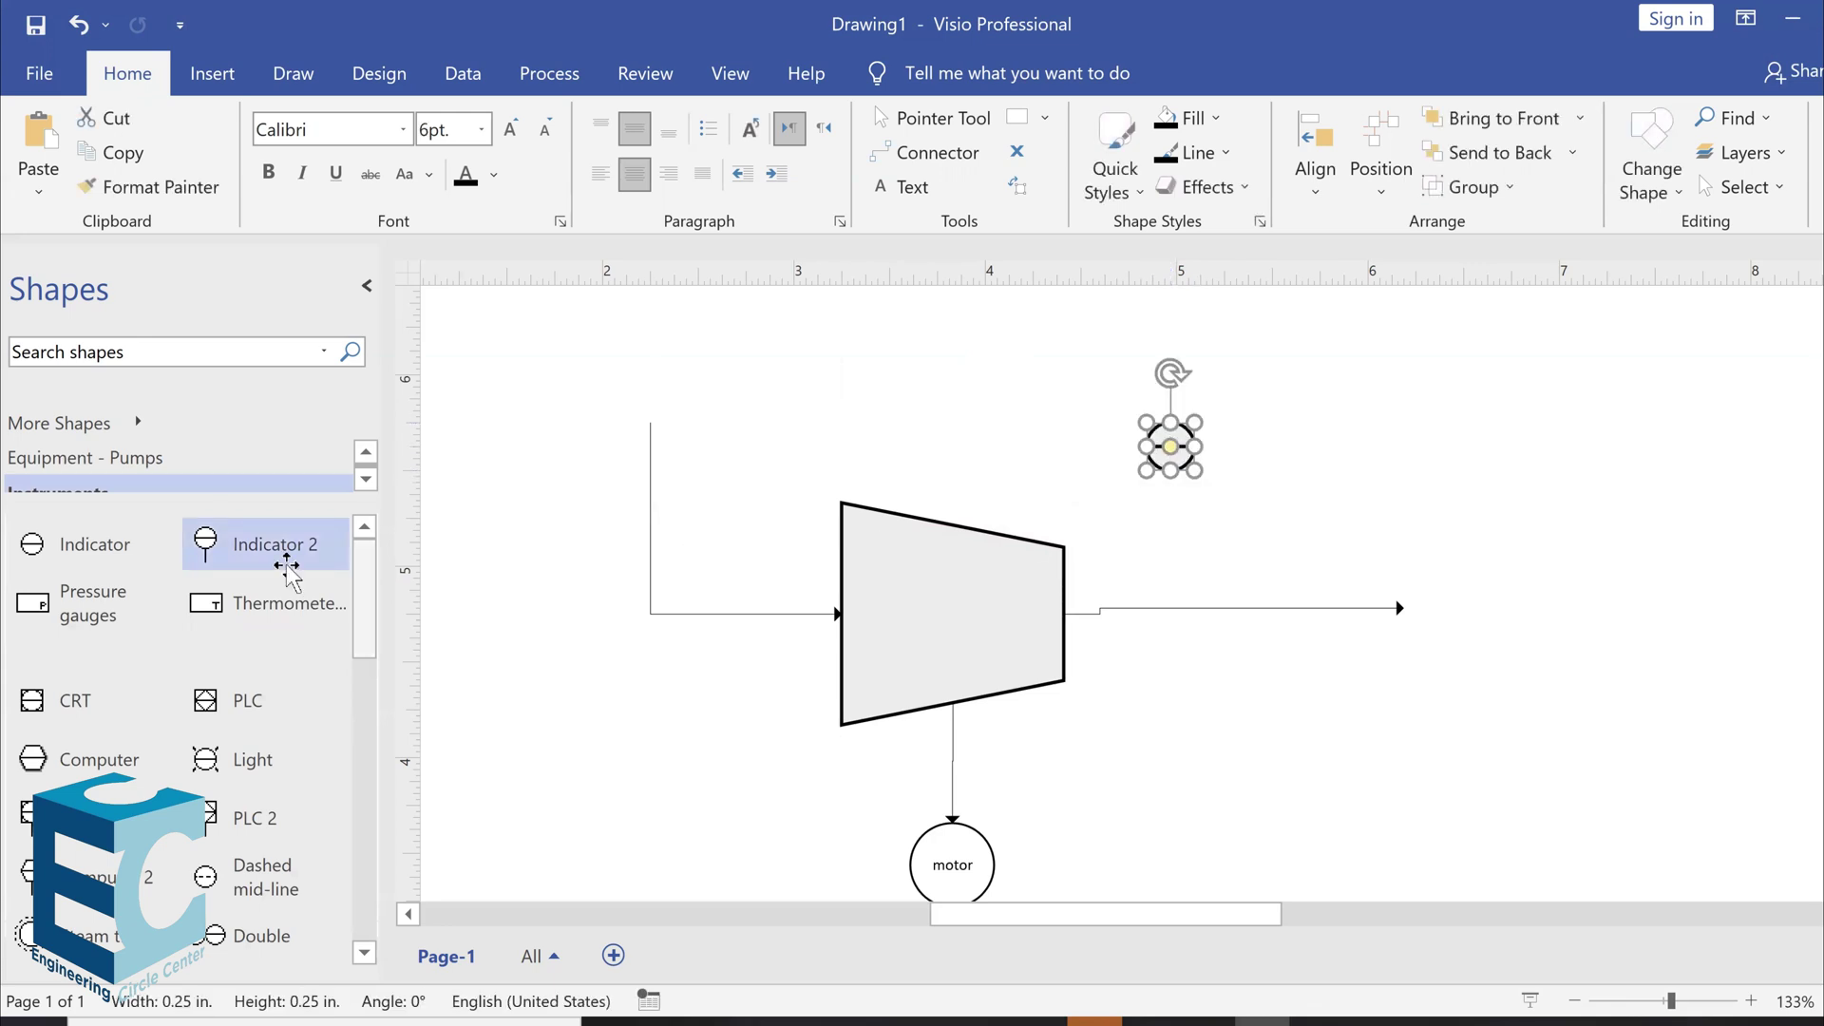
Join the indicator down onto the outlet pipe with a Minor Pipeline
scroll(174, 453, "down", 1)
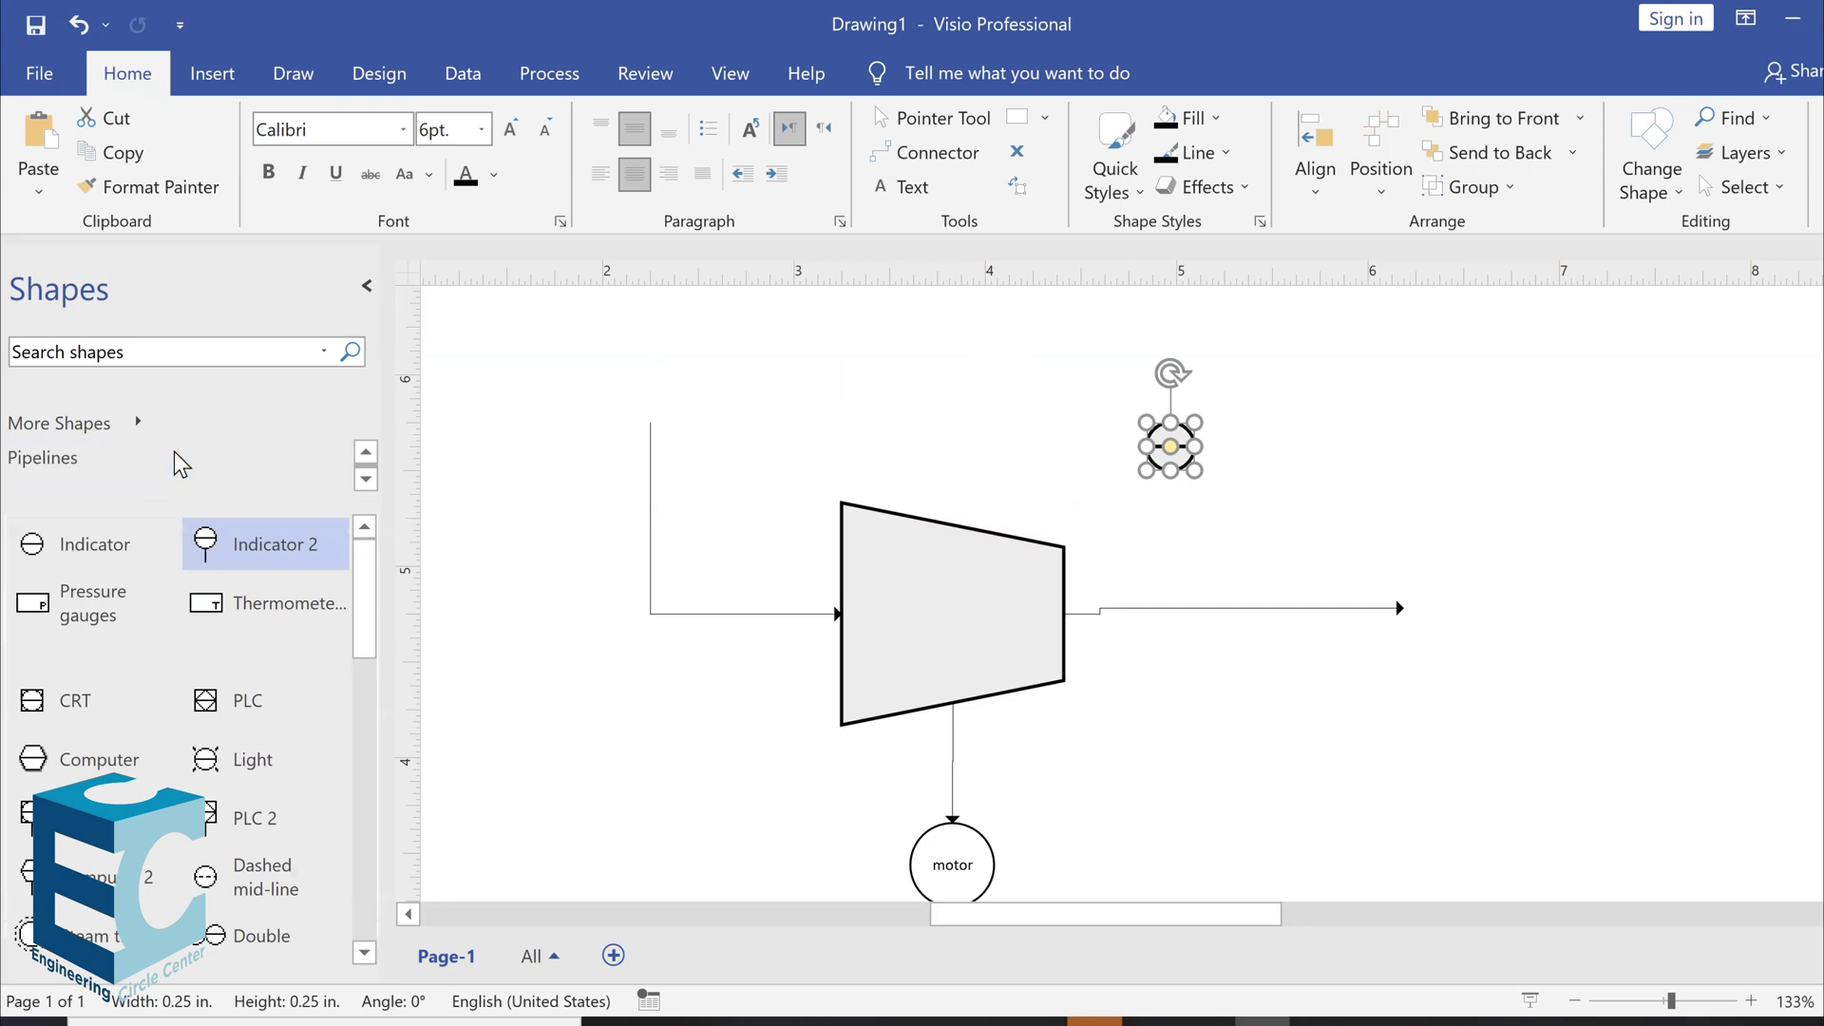
left_click(162, 466)
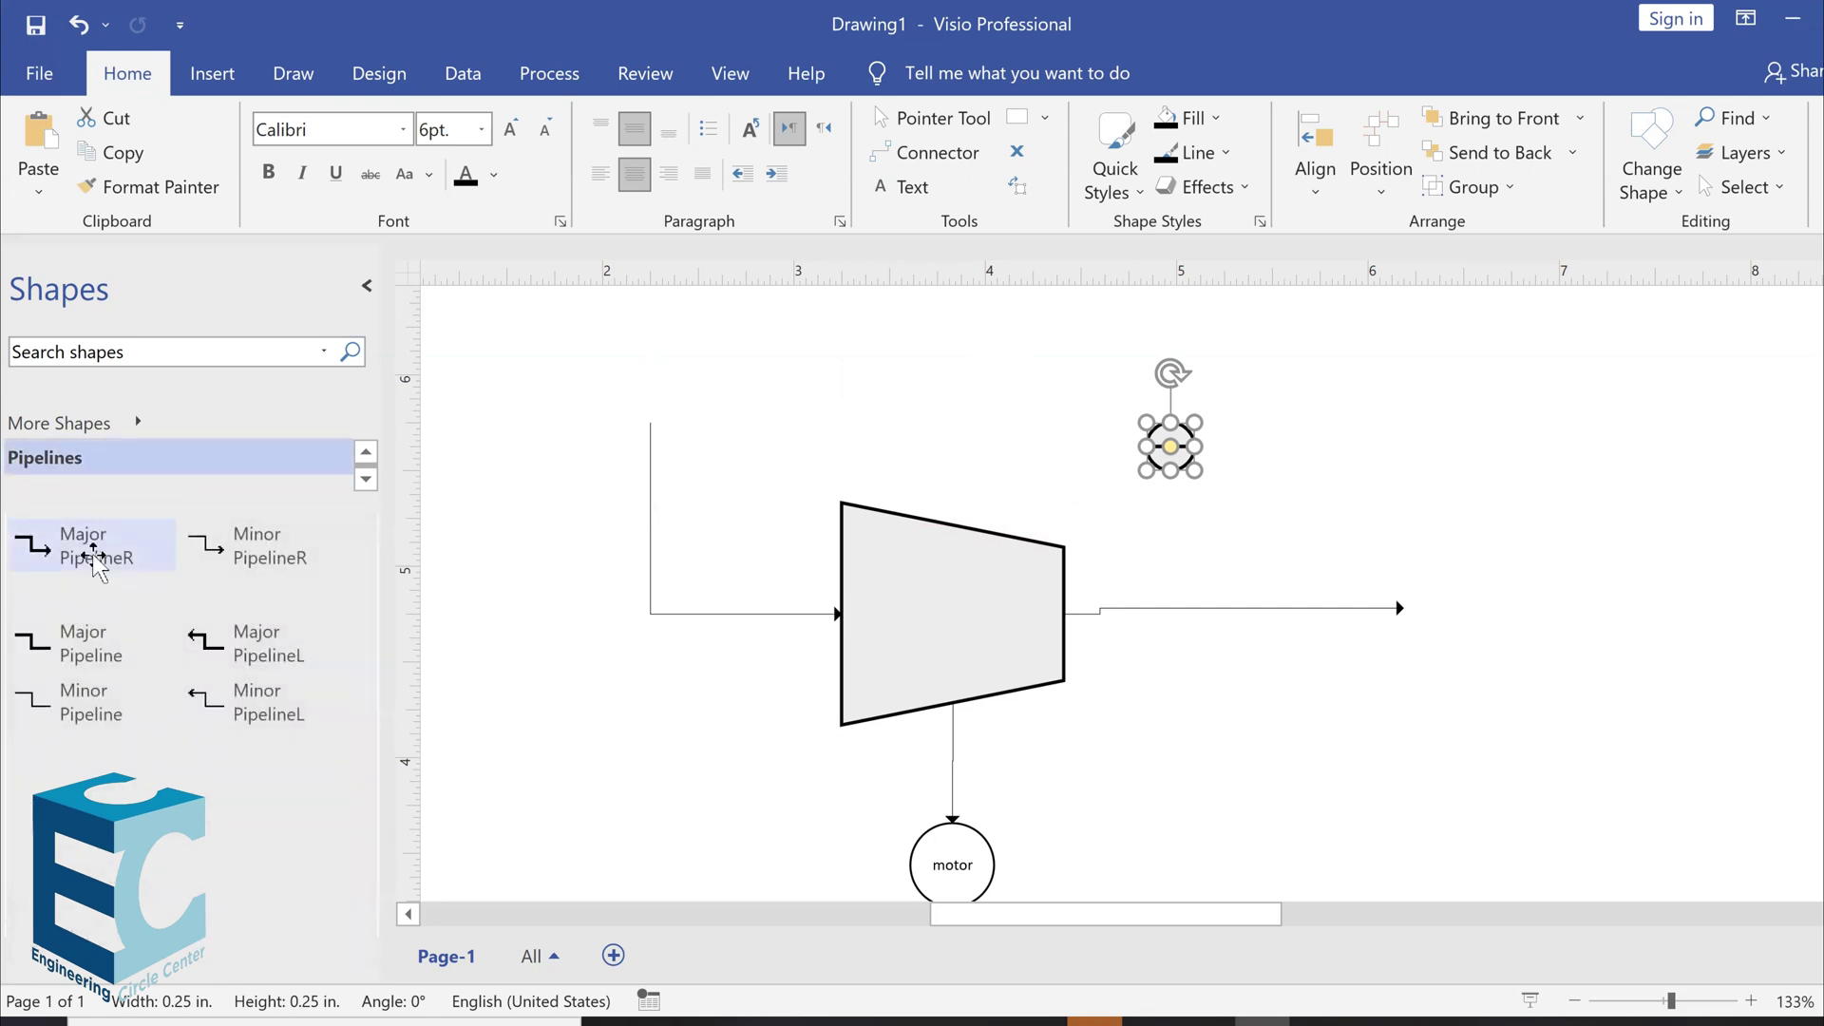
left_click_drag(67, 705, 1275, 558)
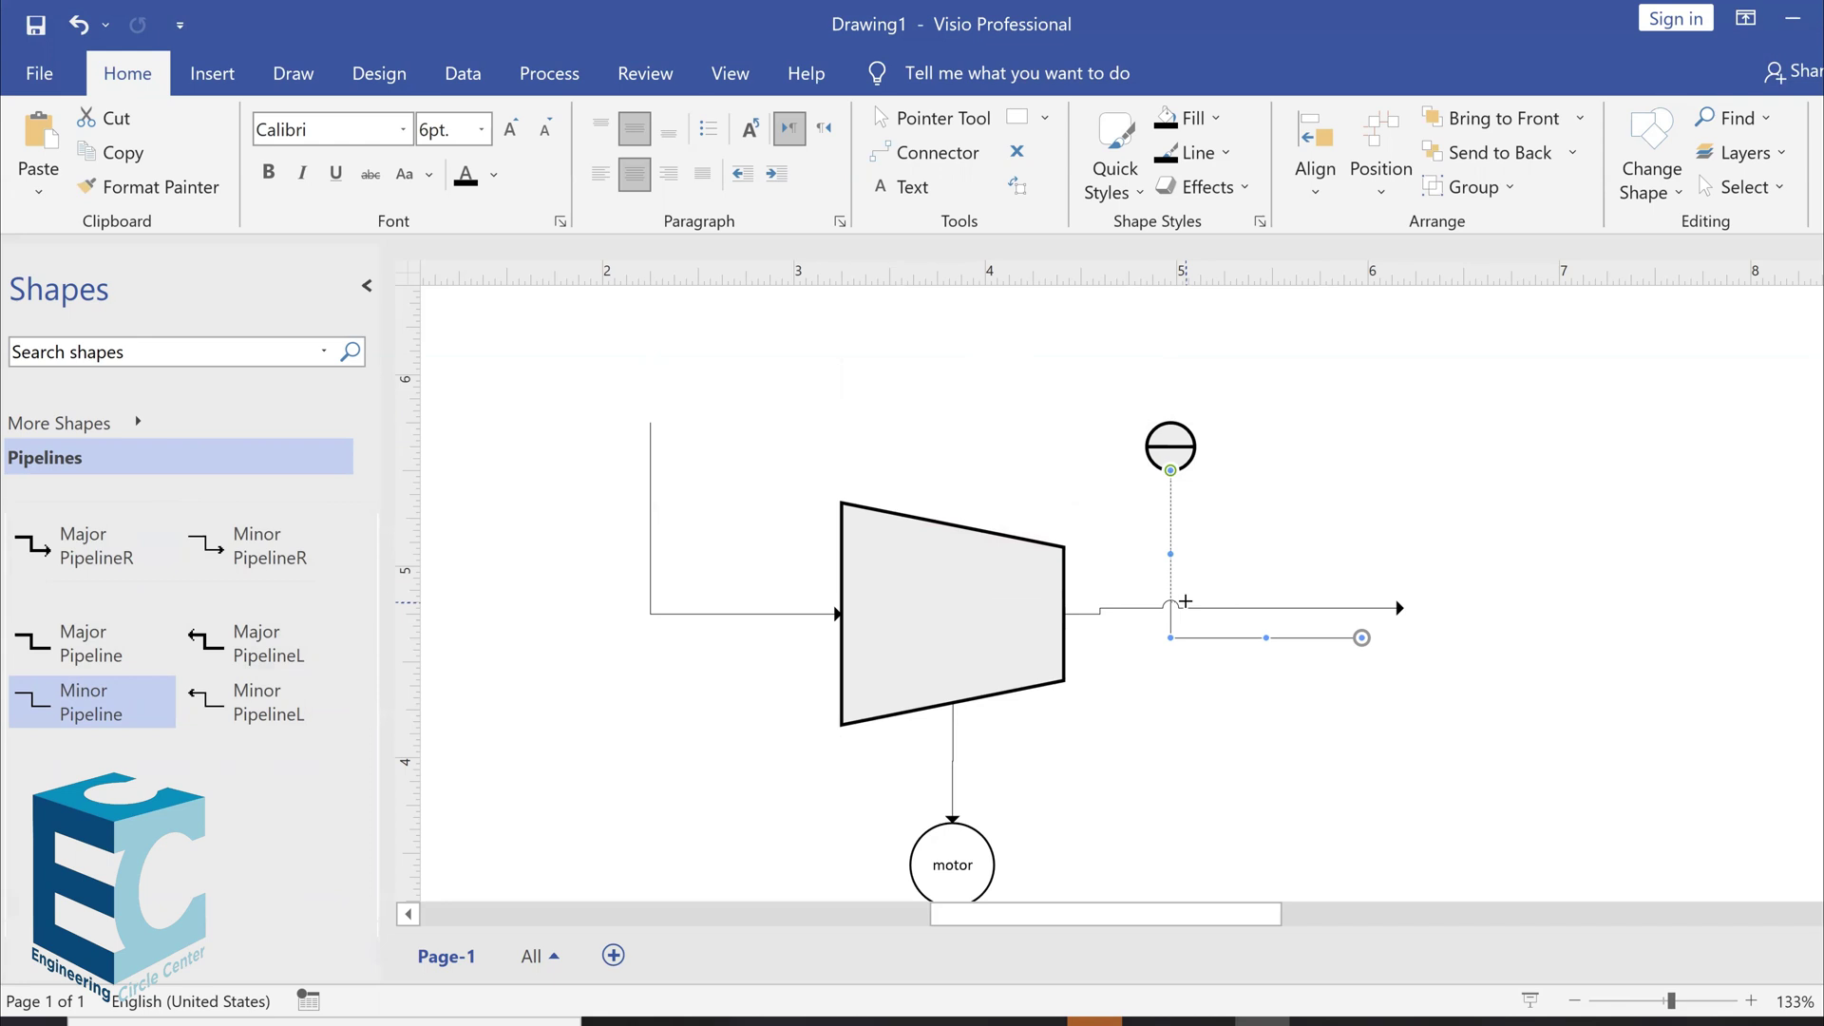
left_click_drag(1186, 601, 1185, 601)
left_click(1221, 565)
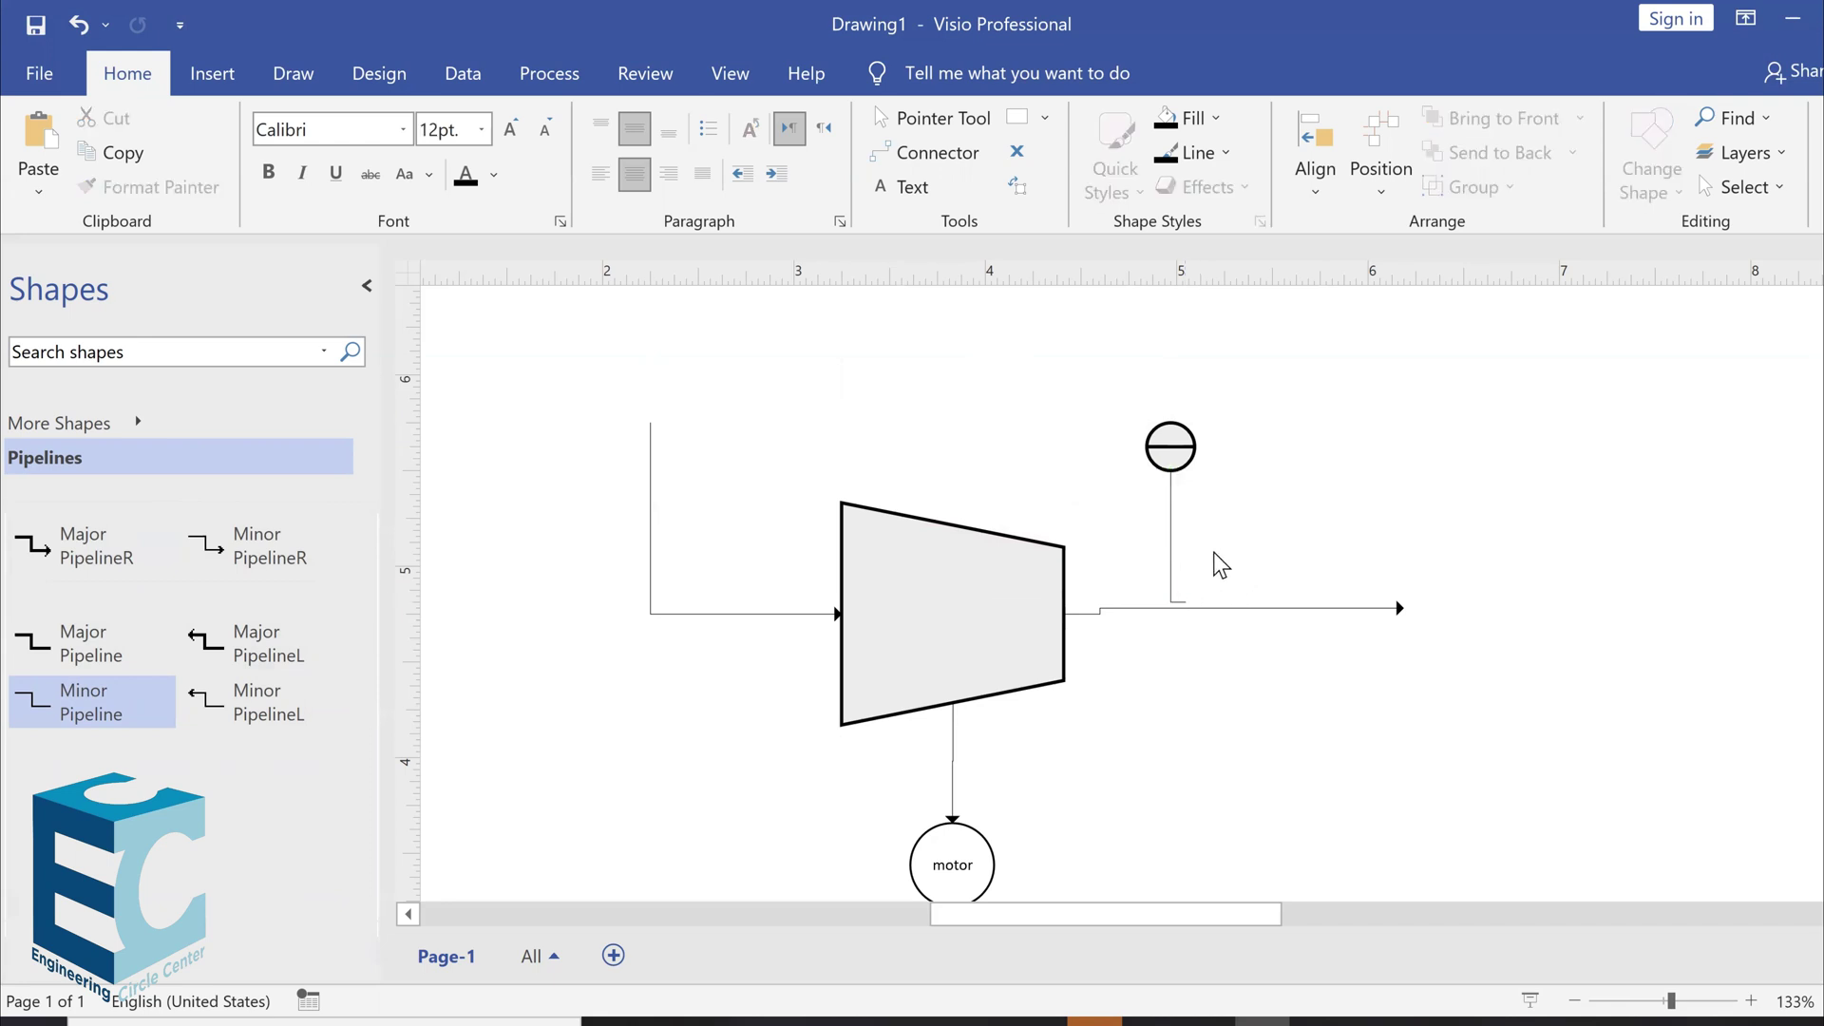
scroll(1226, 545, "up", 5, "ctrl")
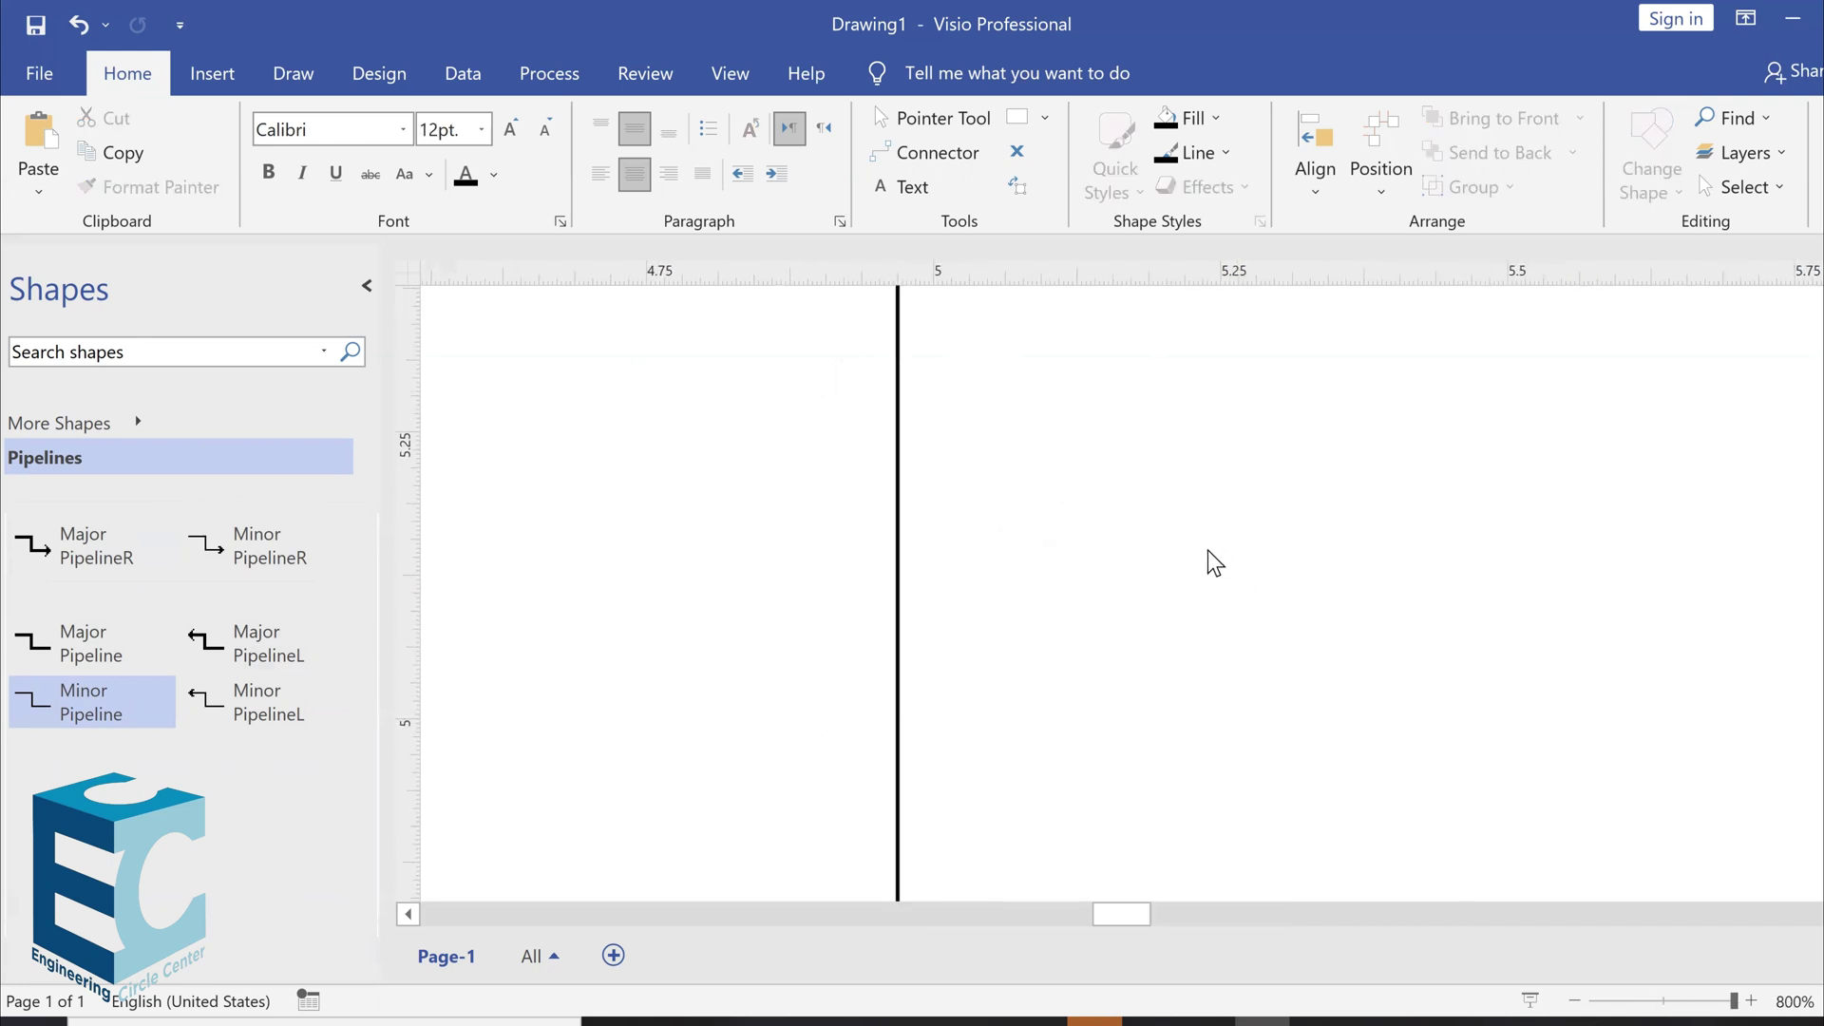
scroll(1211, 563, "down", 1)
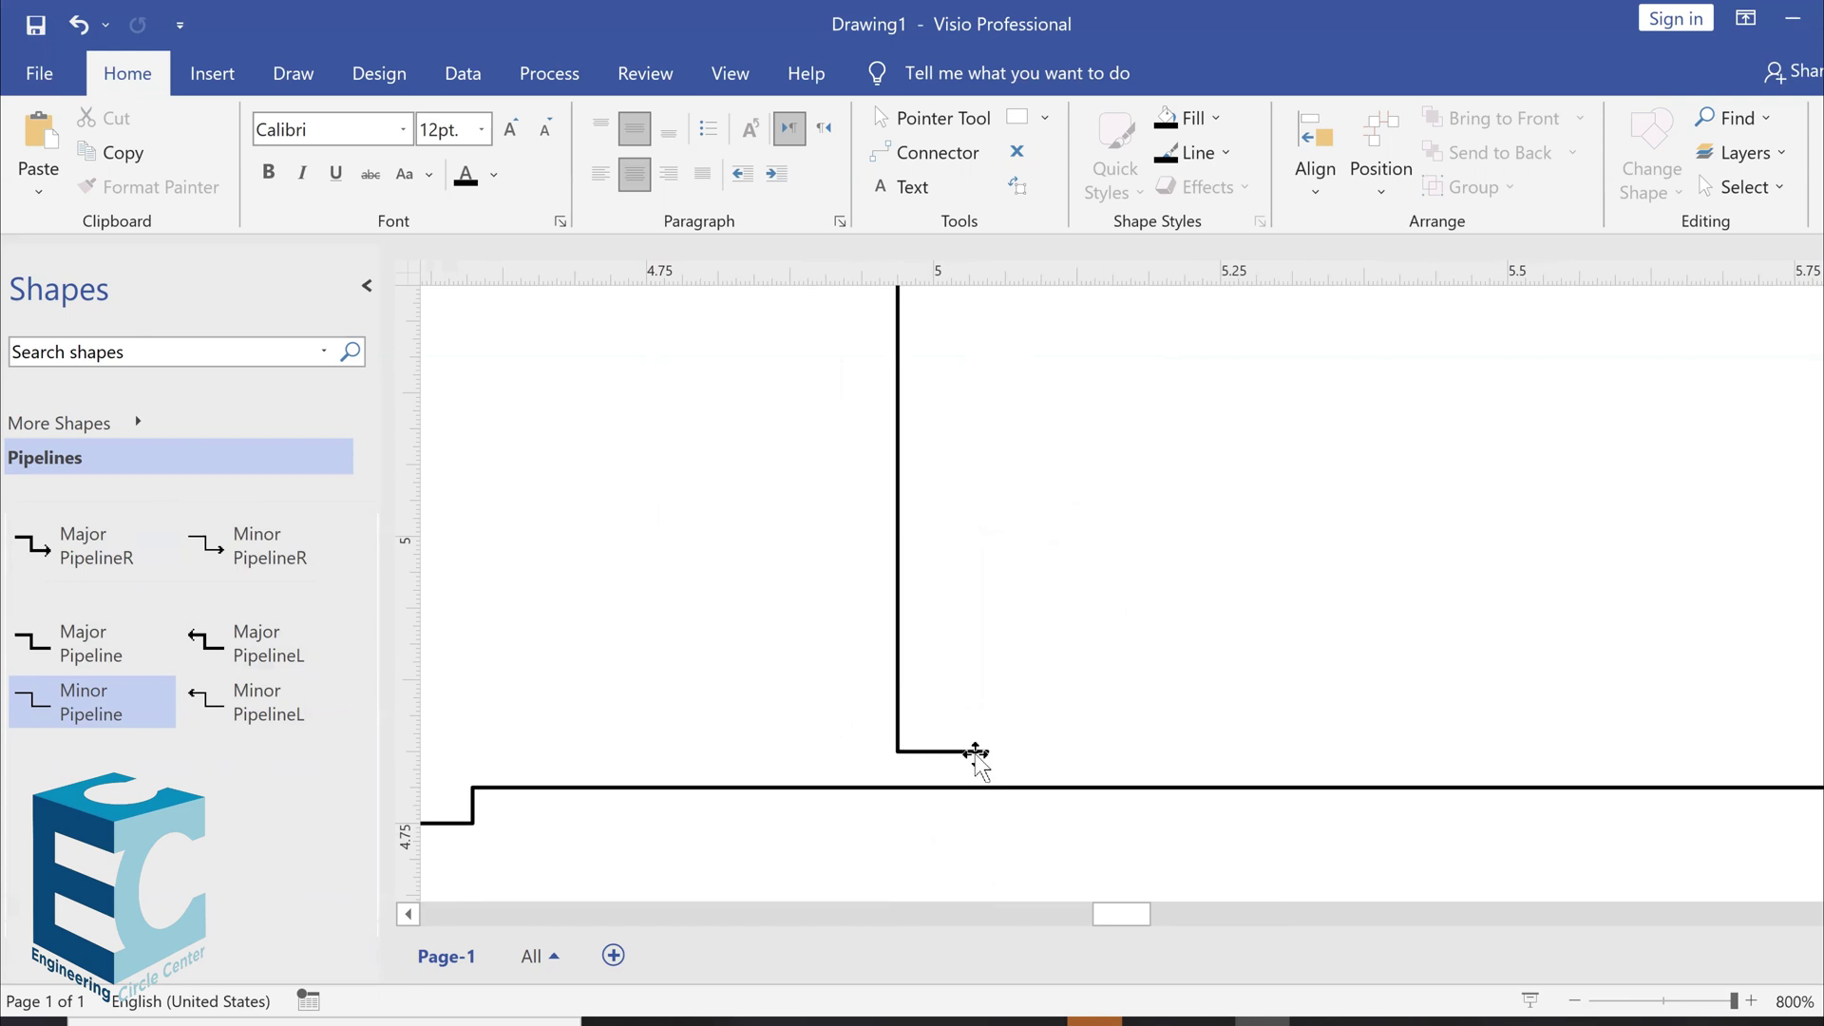
left_click(979, 751)
left_click_drag(988, 752, 901, 790)
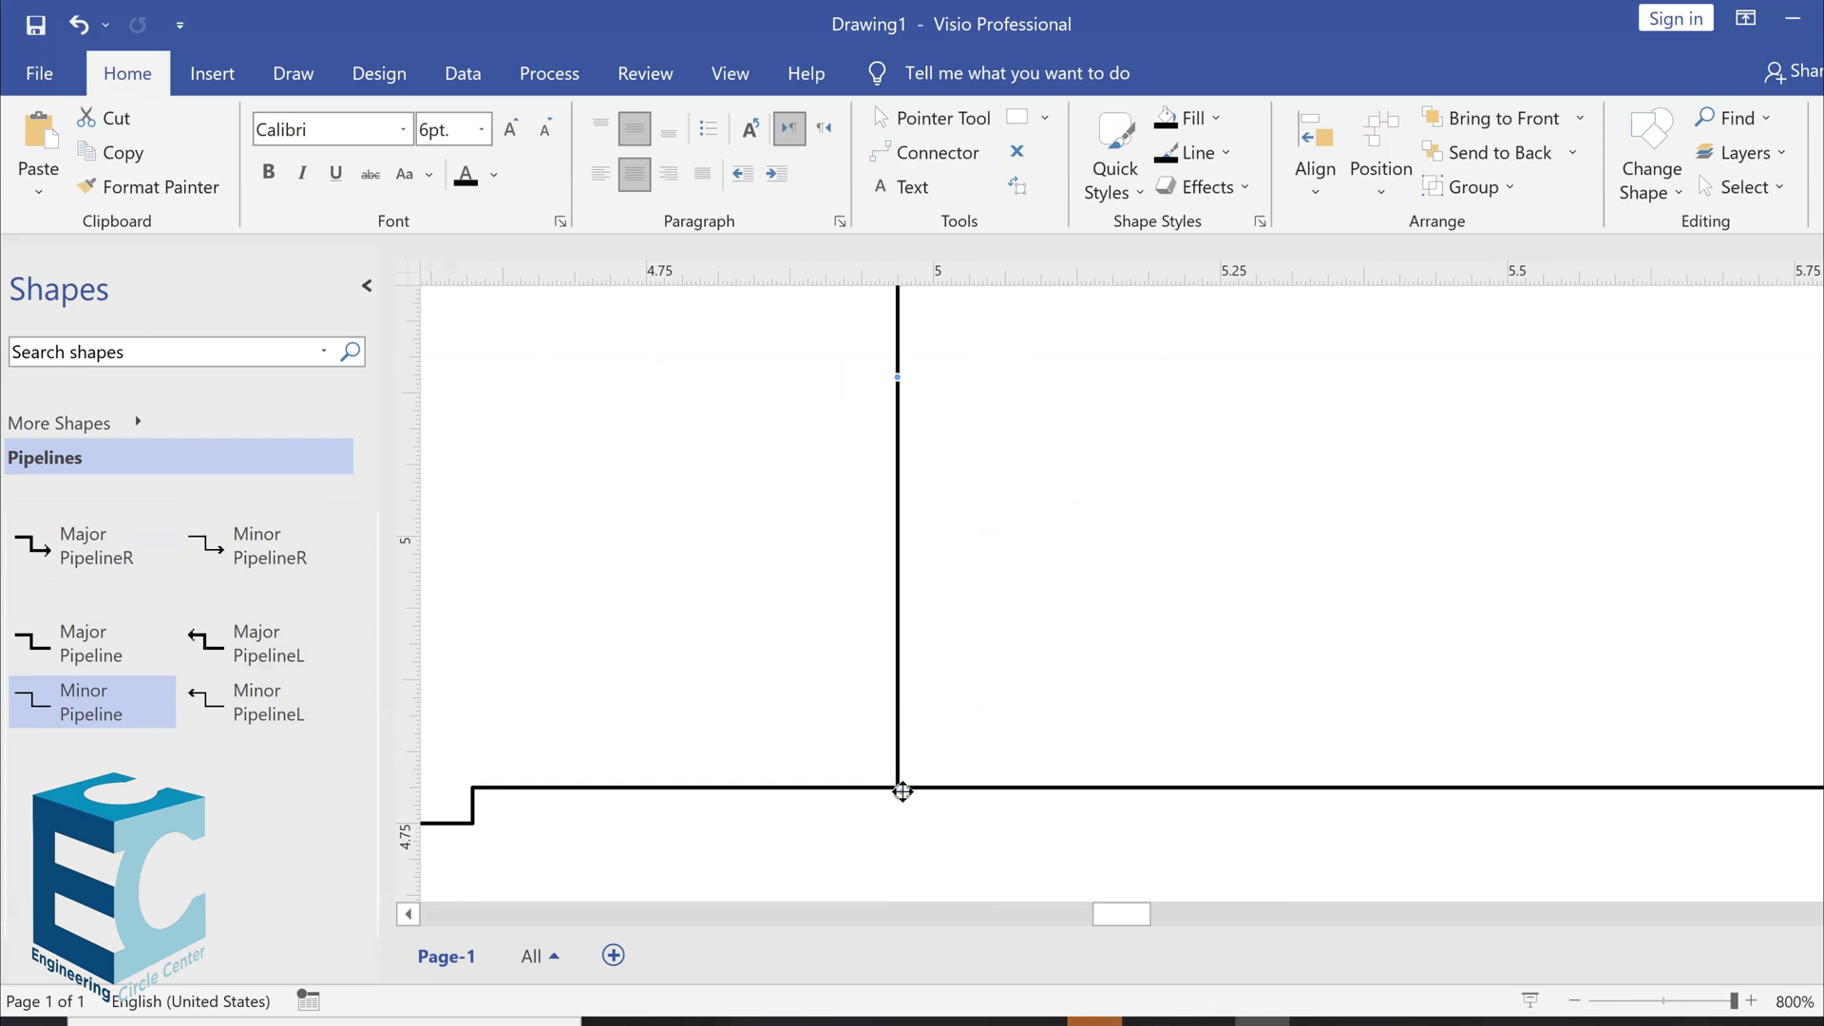
mouse_move(903, 791)
left_mouse_down()
mouse_move(902, 766)
mouse_move(903, 784)
left_mouse_up()
left_click(1005, 705)
scroll(1000, 696, "down", 5, "ctrl")
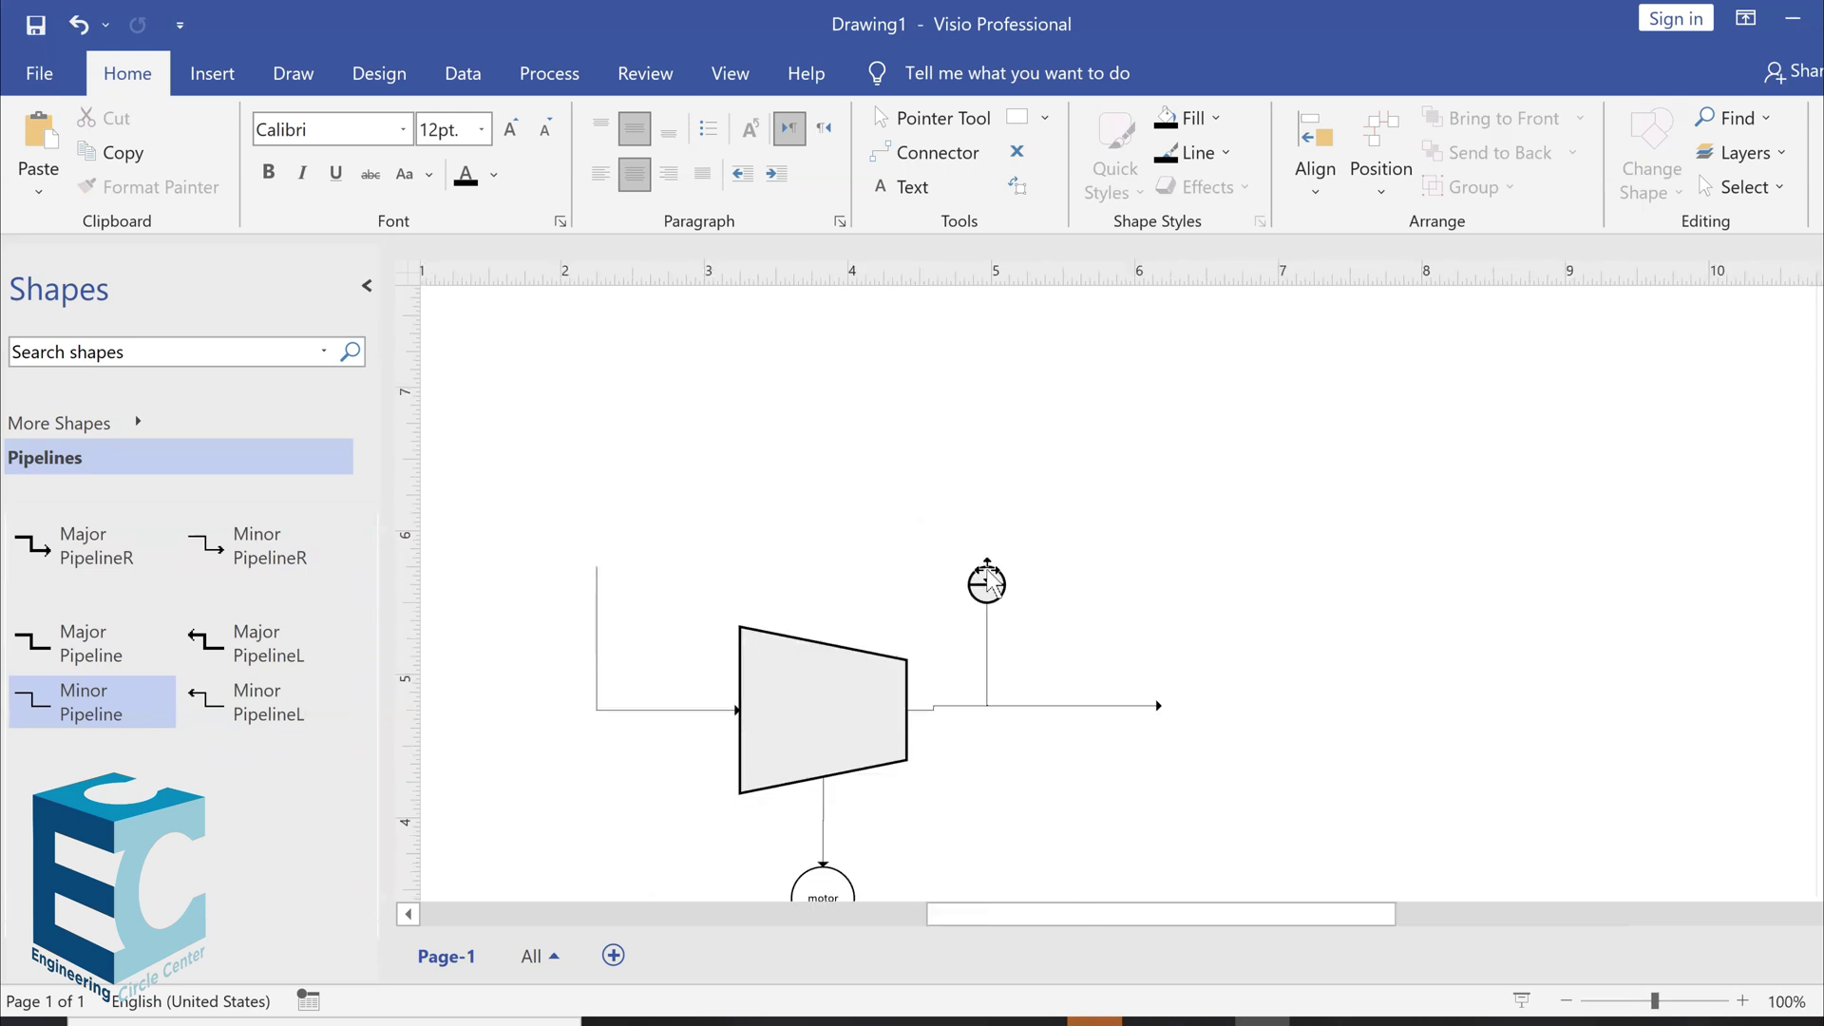
left_click(983, 590)
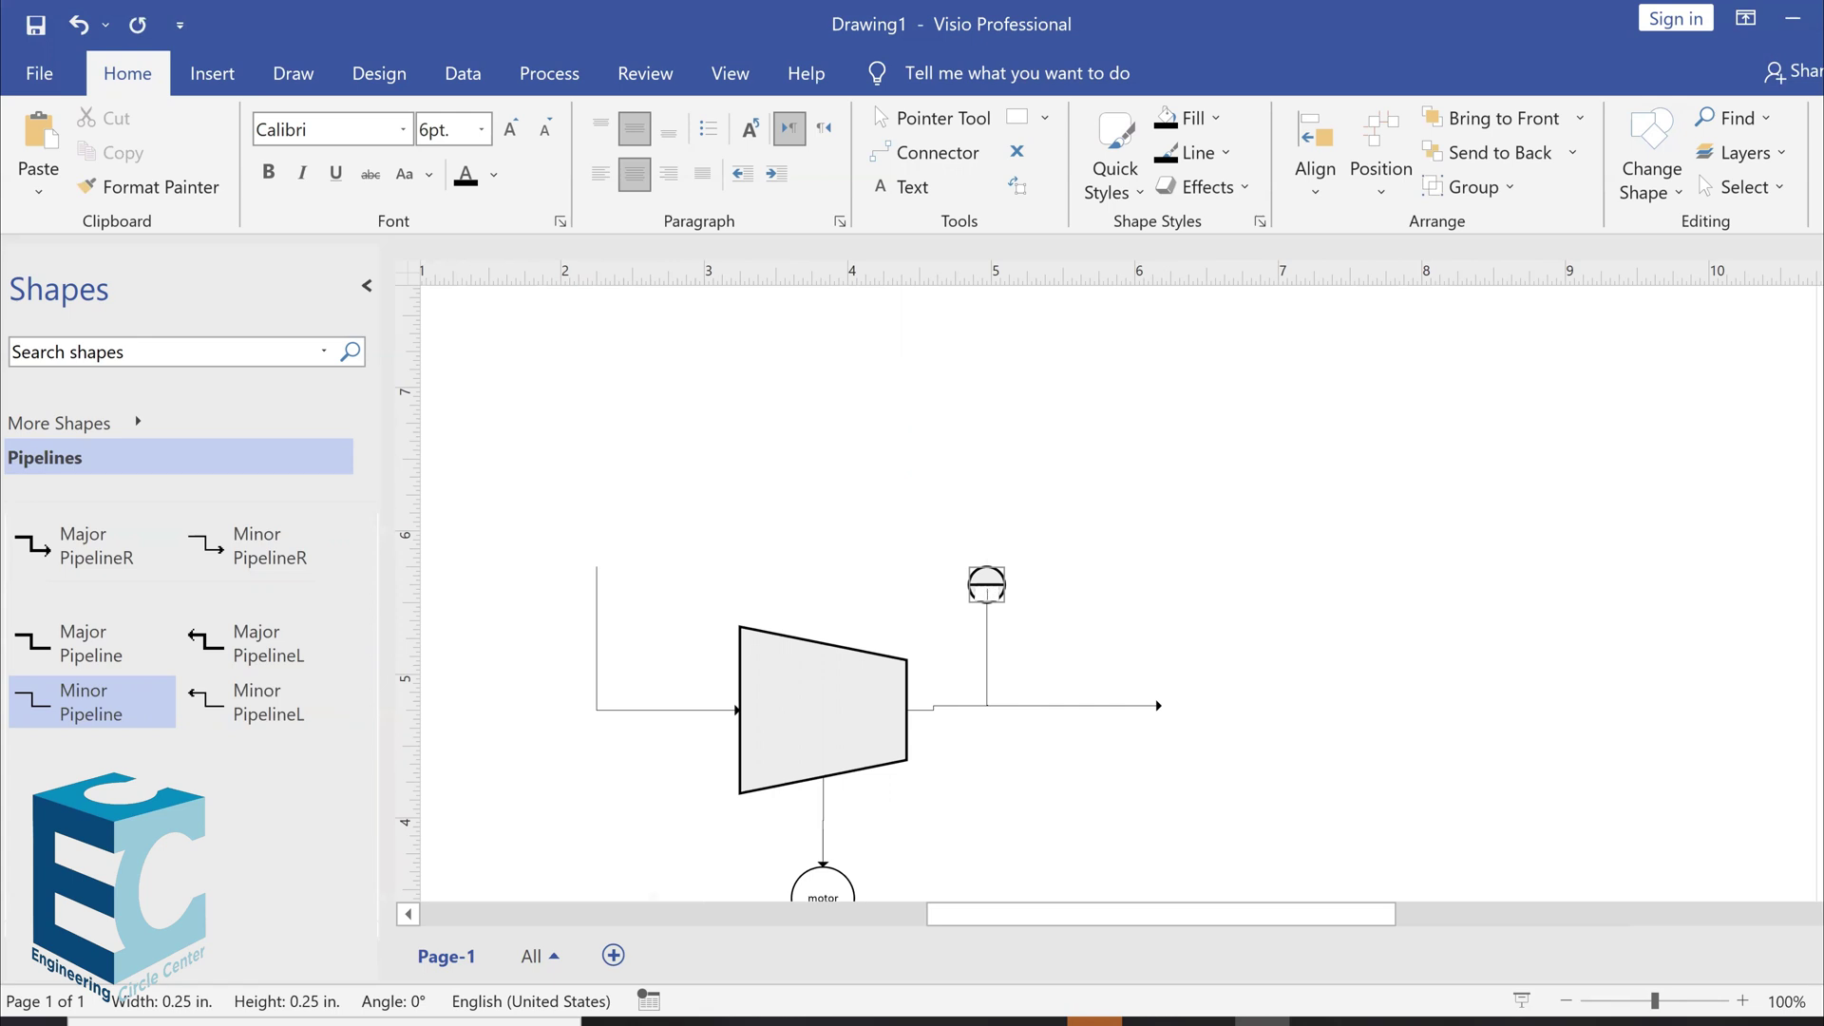
left_click(1204, 532)
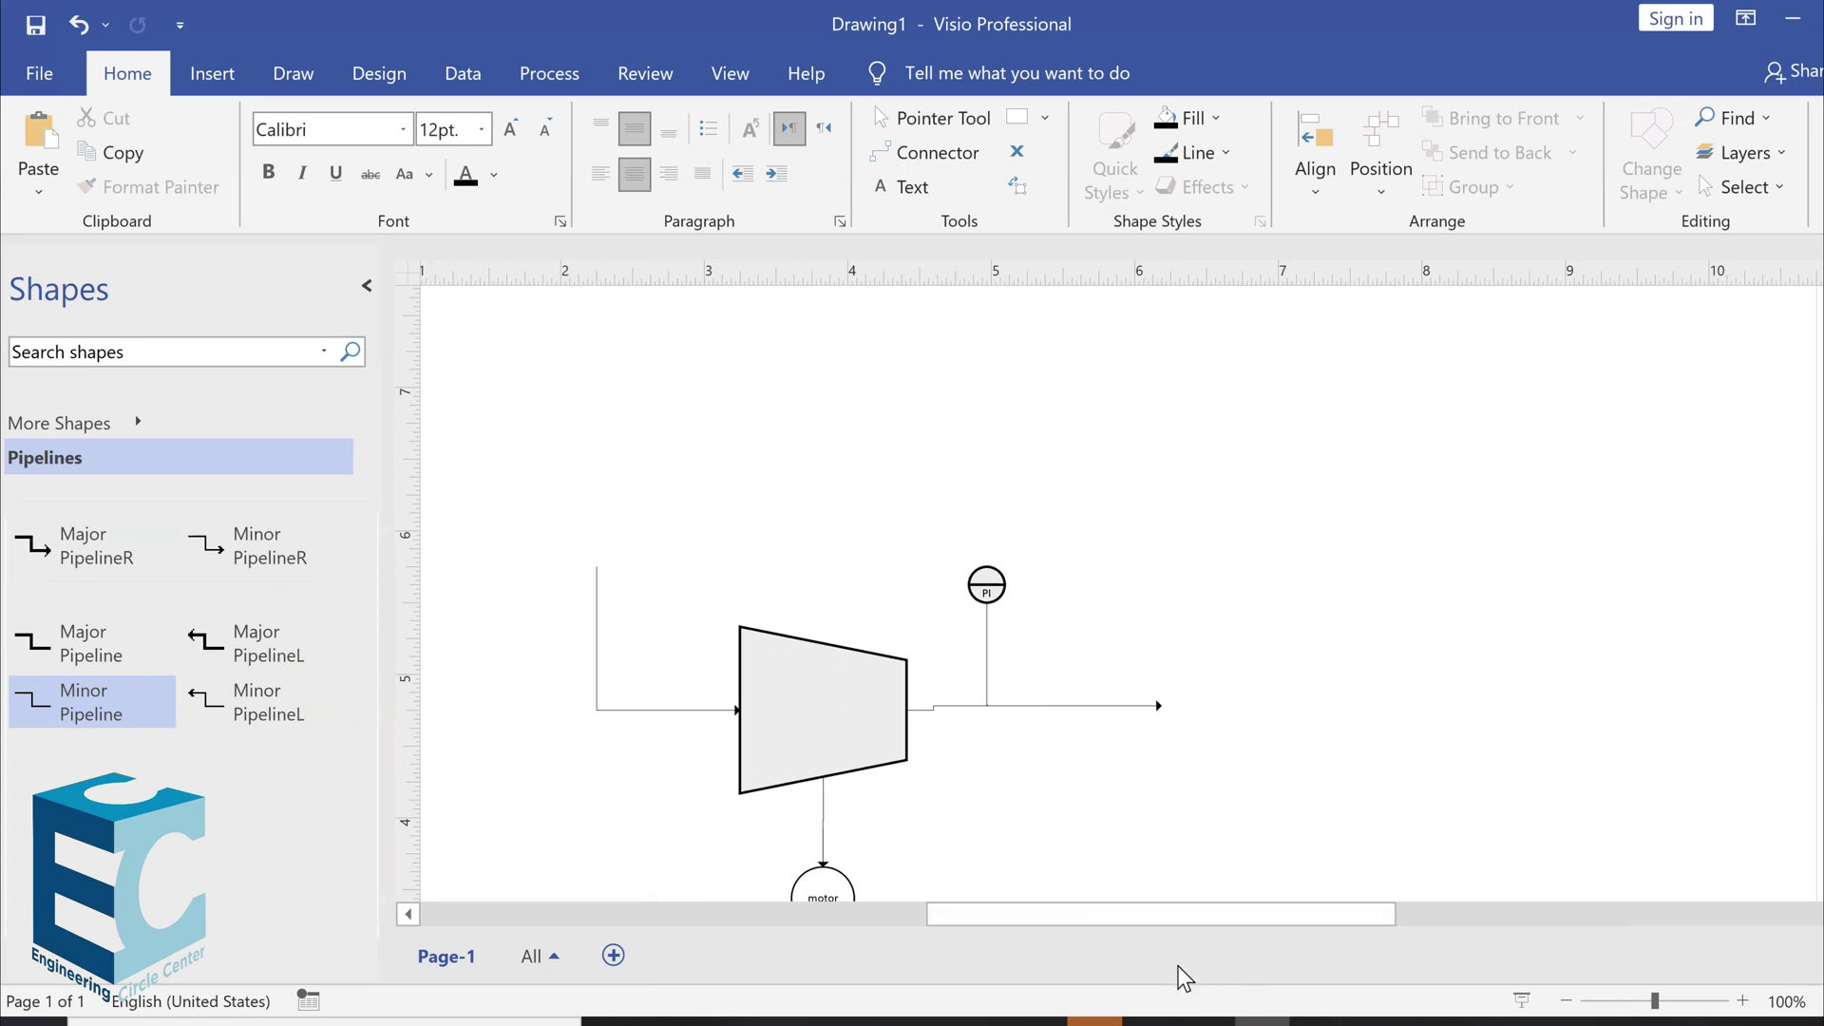
mouse_move(1203, 1023)
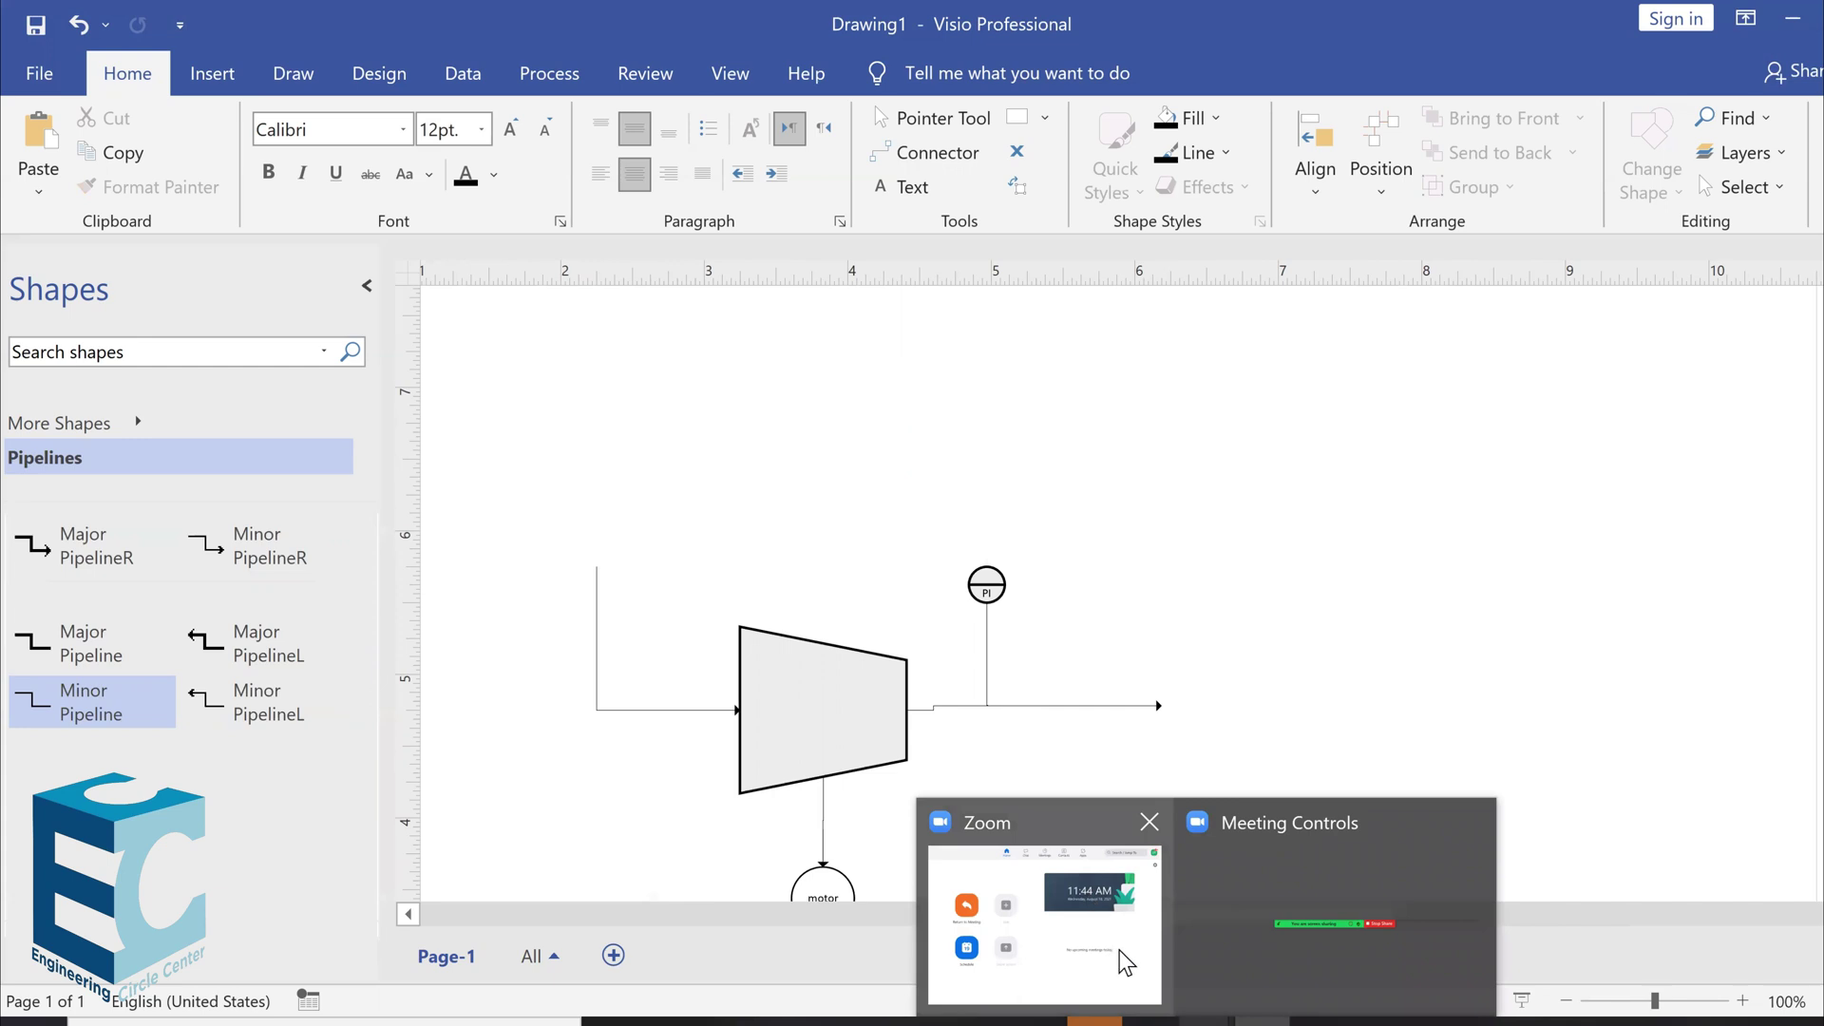
left_click(1151, 1023)
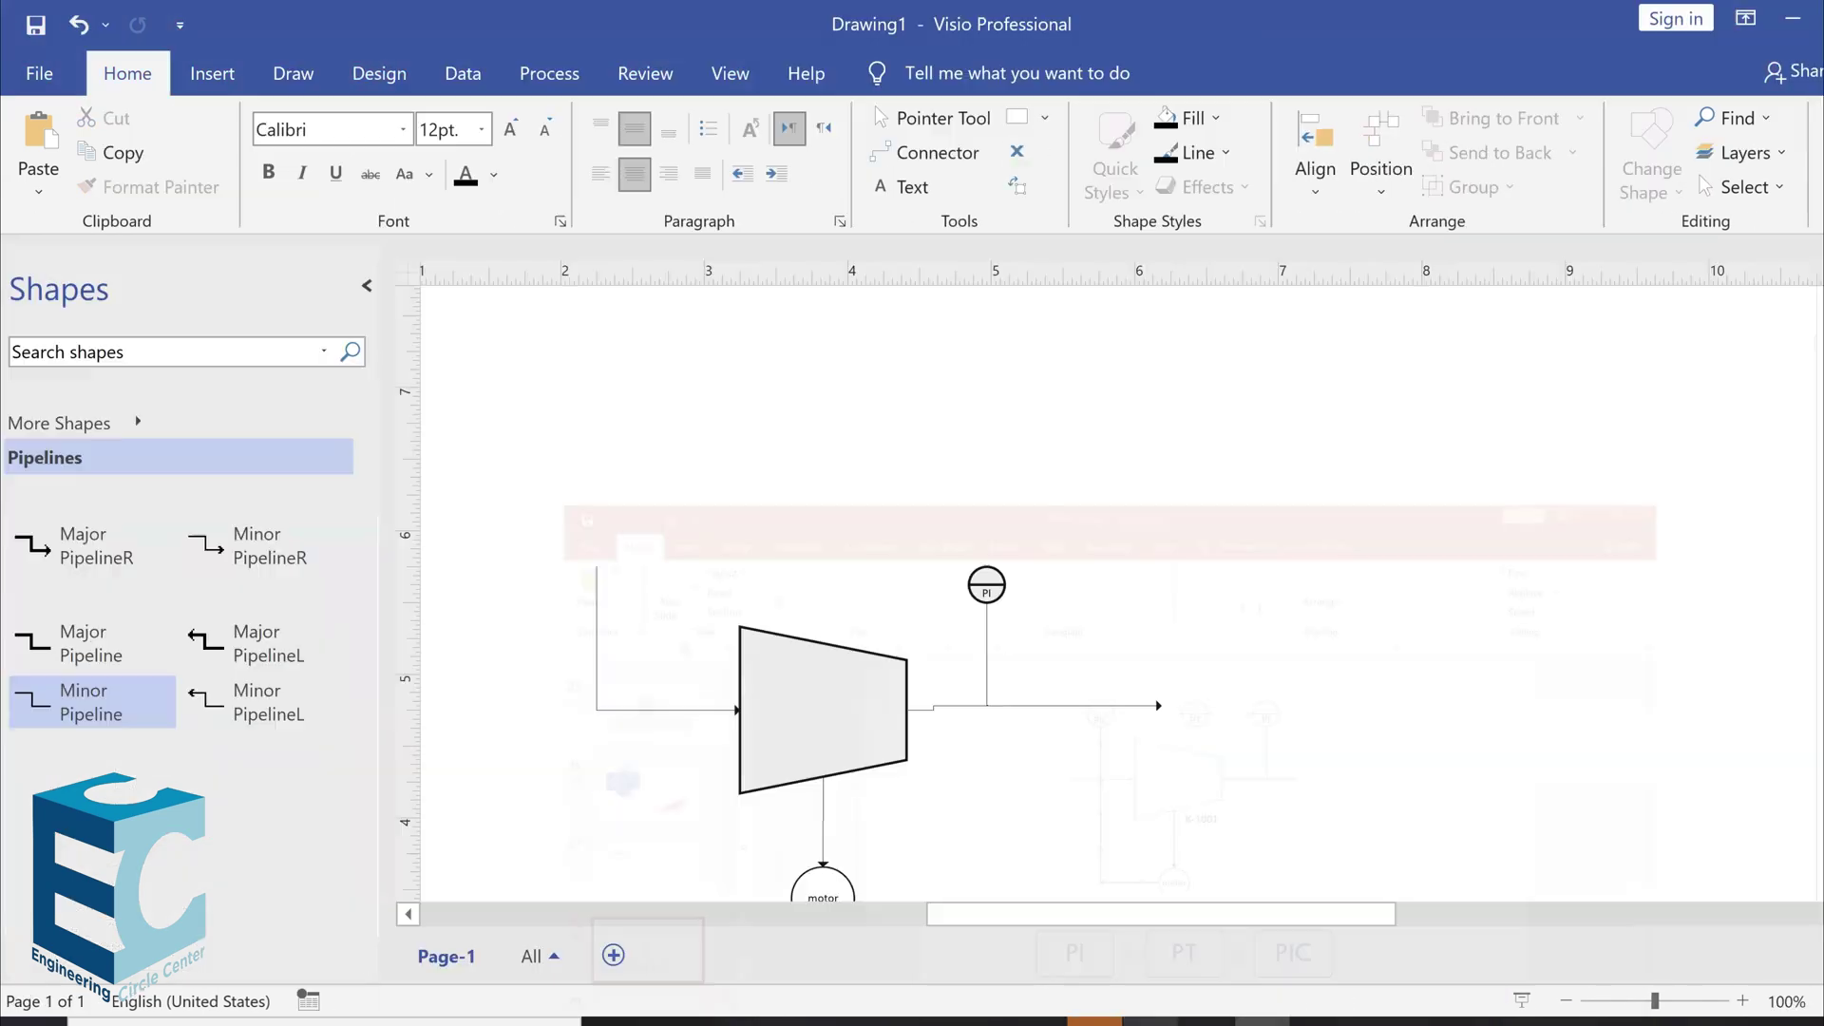
left_click(1263, 1022)
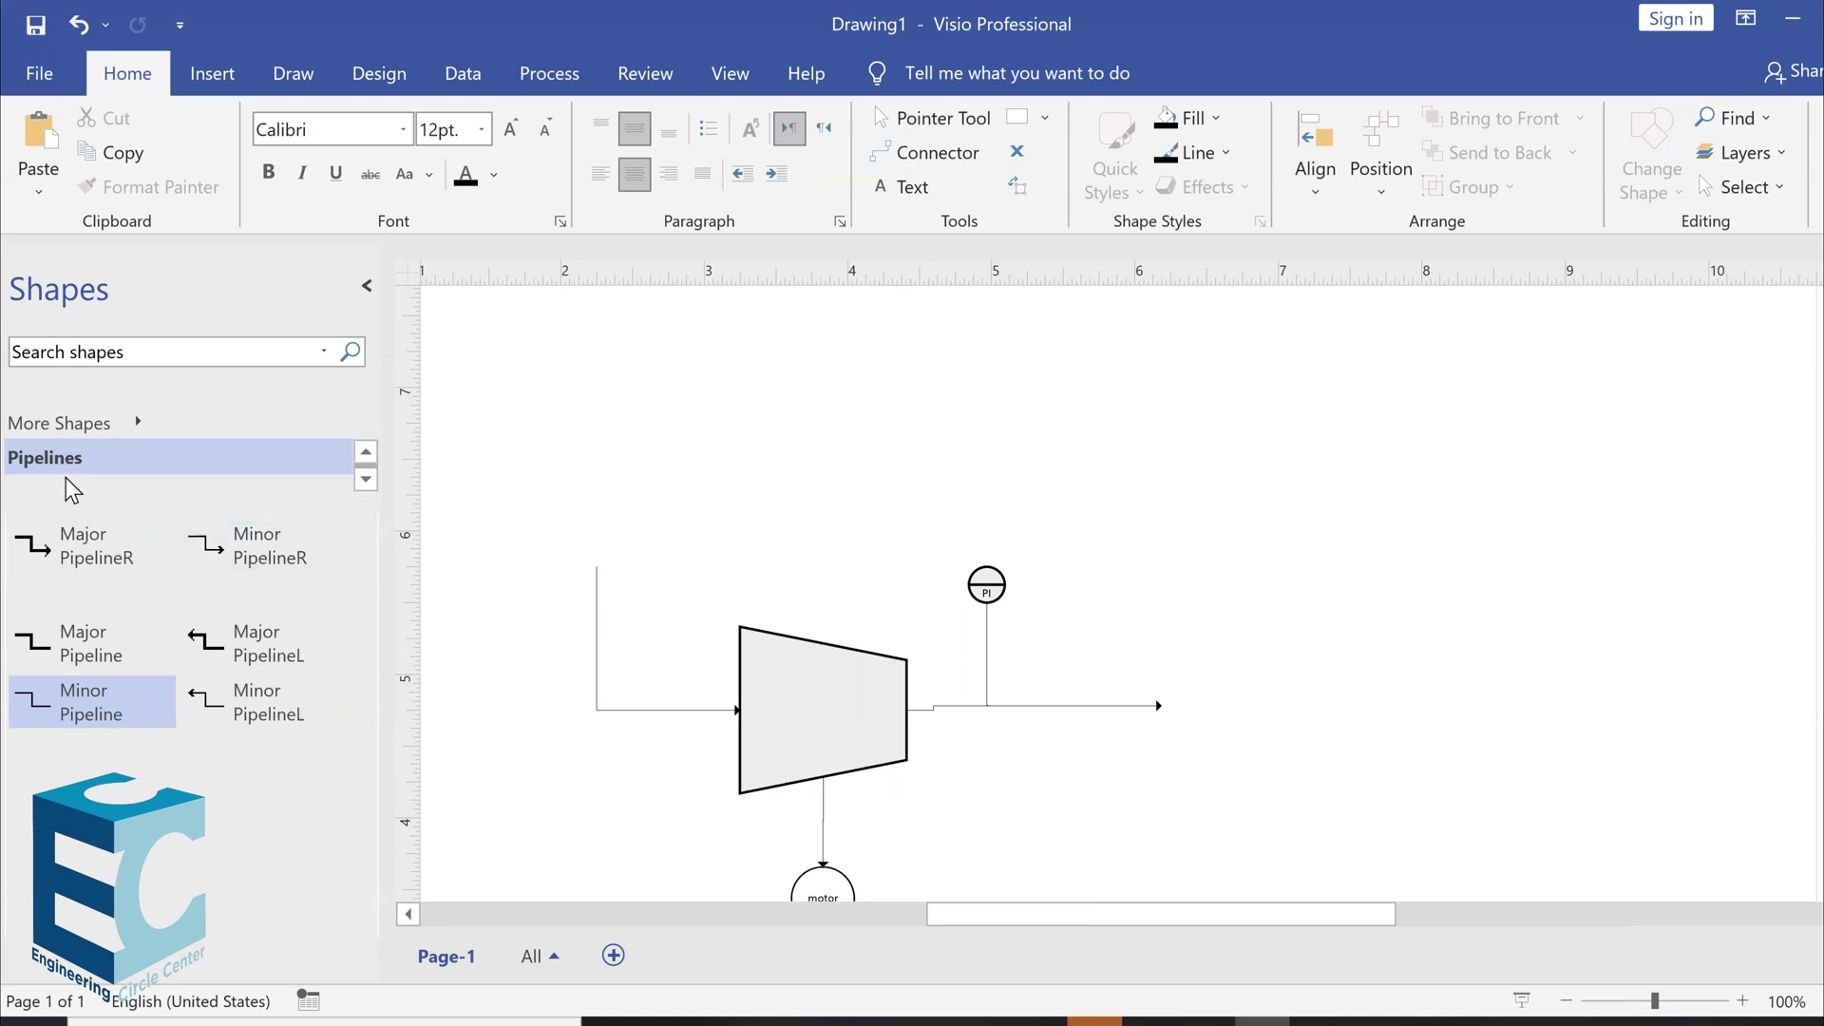
Place two Indicator bubbles above the compressor
scroll(67, 504, "up", 2)
scroll(76, 460, "down", 1)
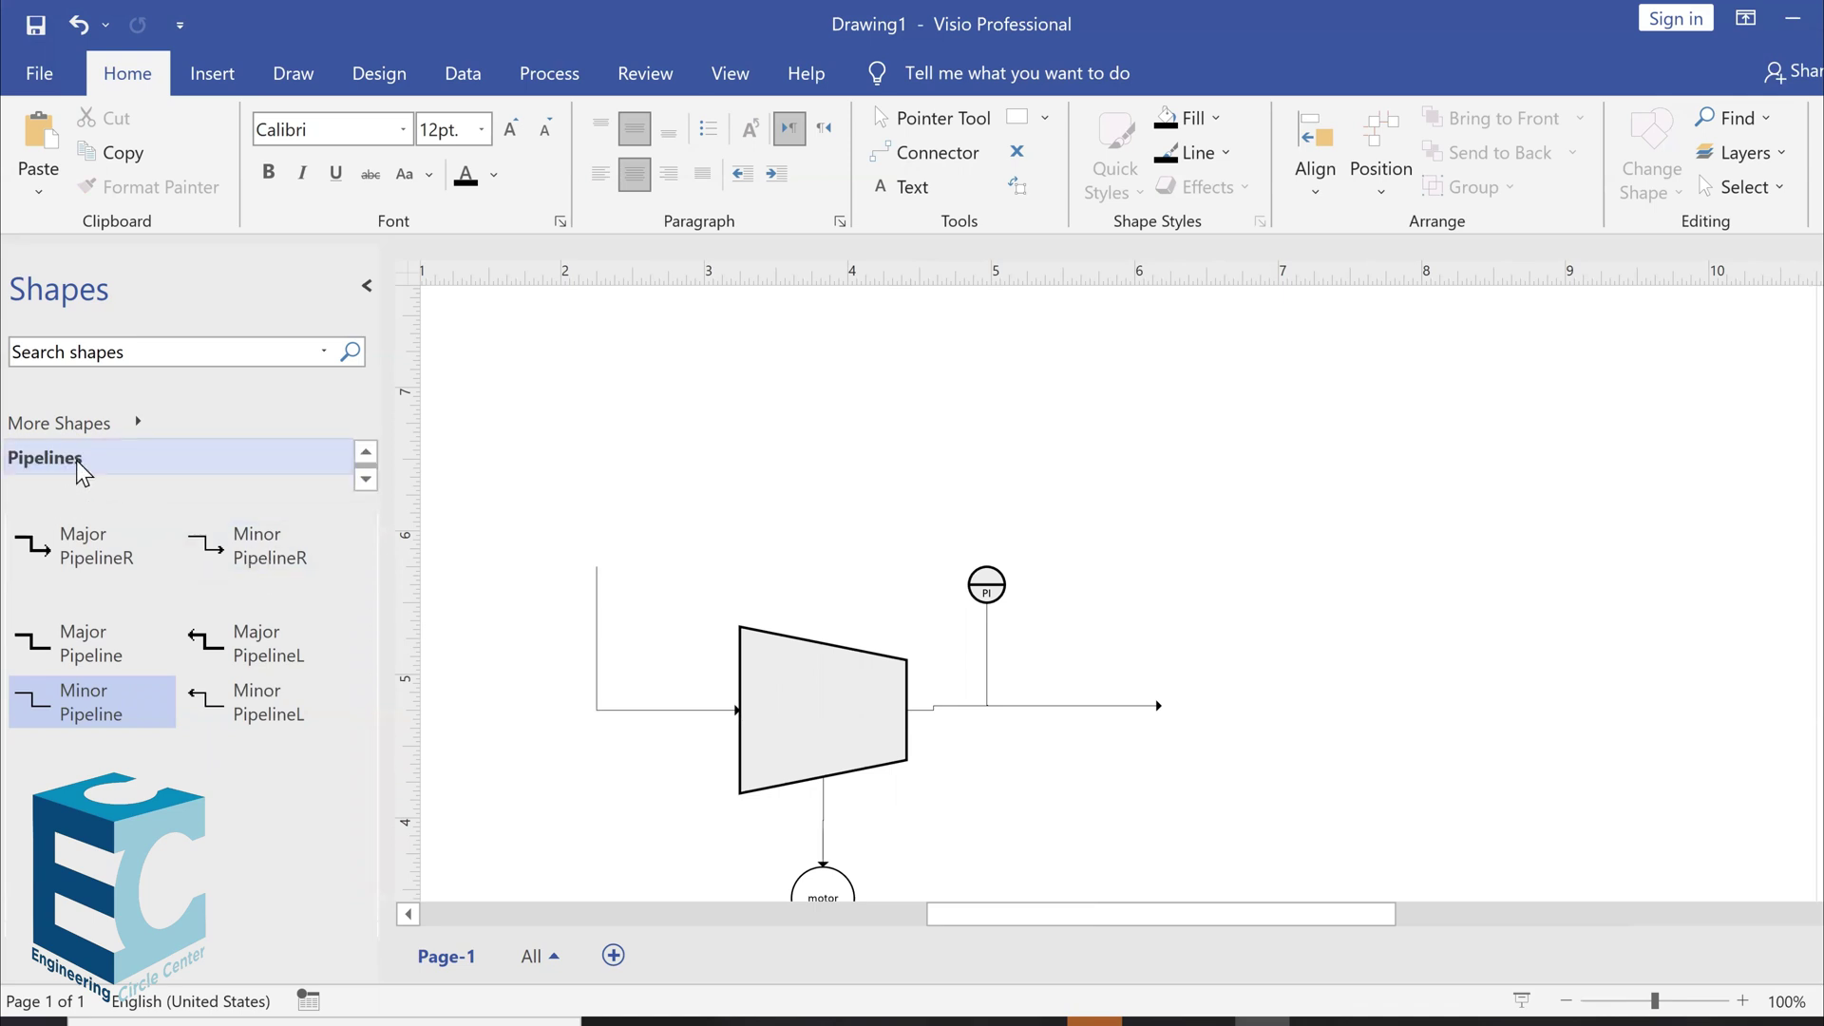
scroll(76, 454, "up", 1)
left_click(83, 463)
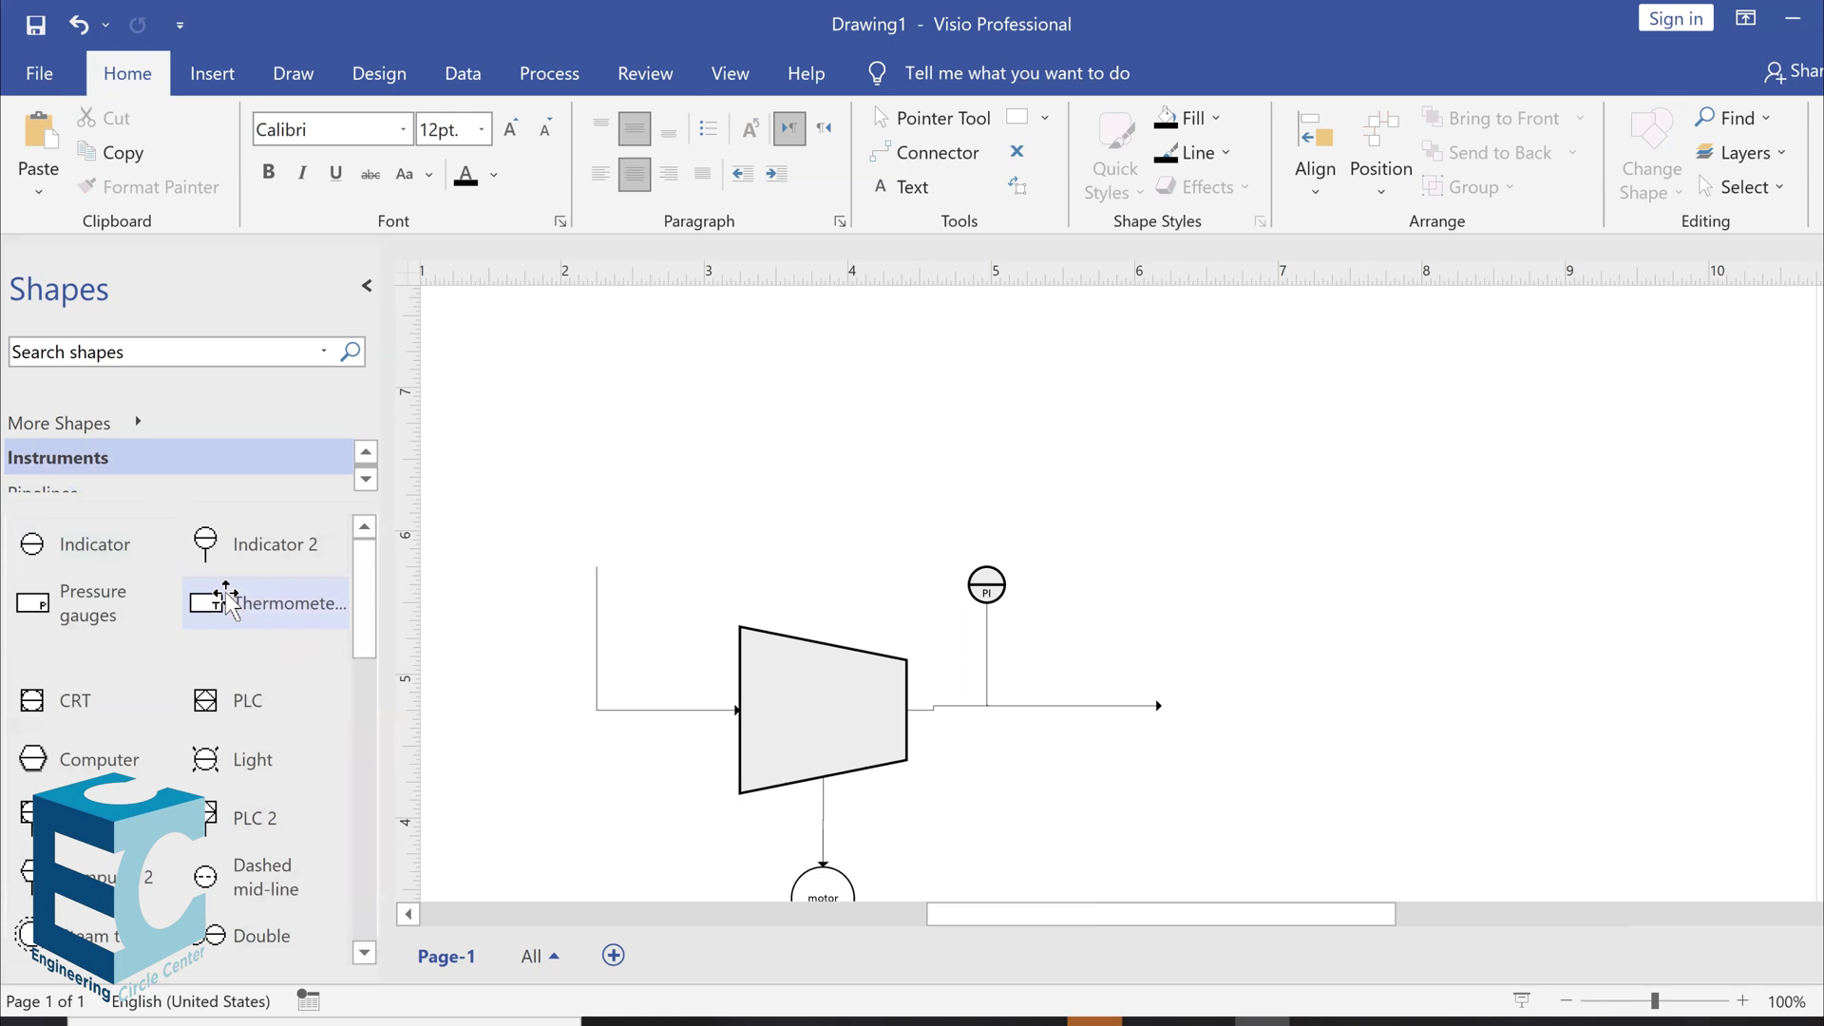
left_click_drag(547, 493, 823, 585)
left_click_drag(100, 543, 646, 581)
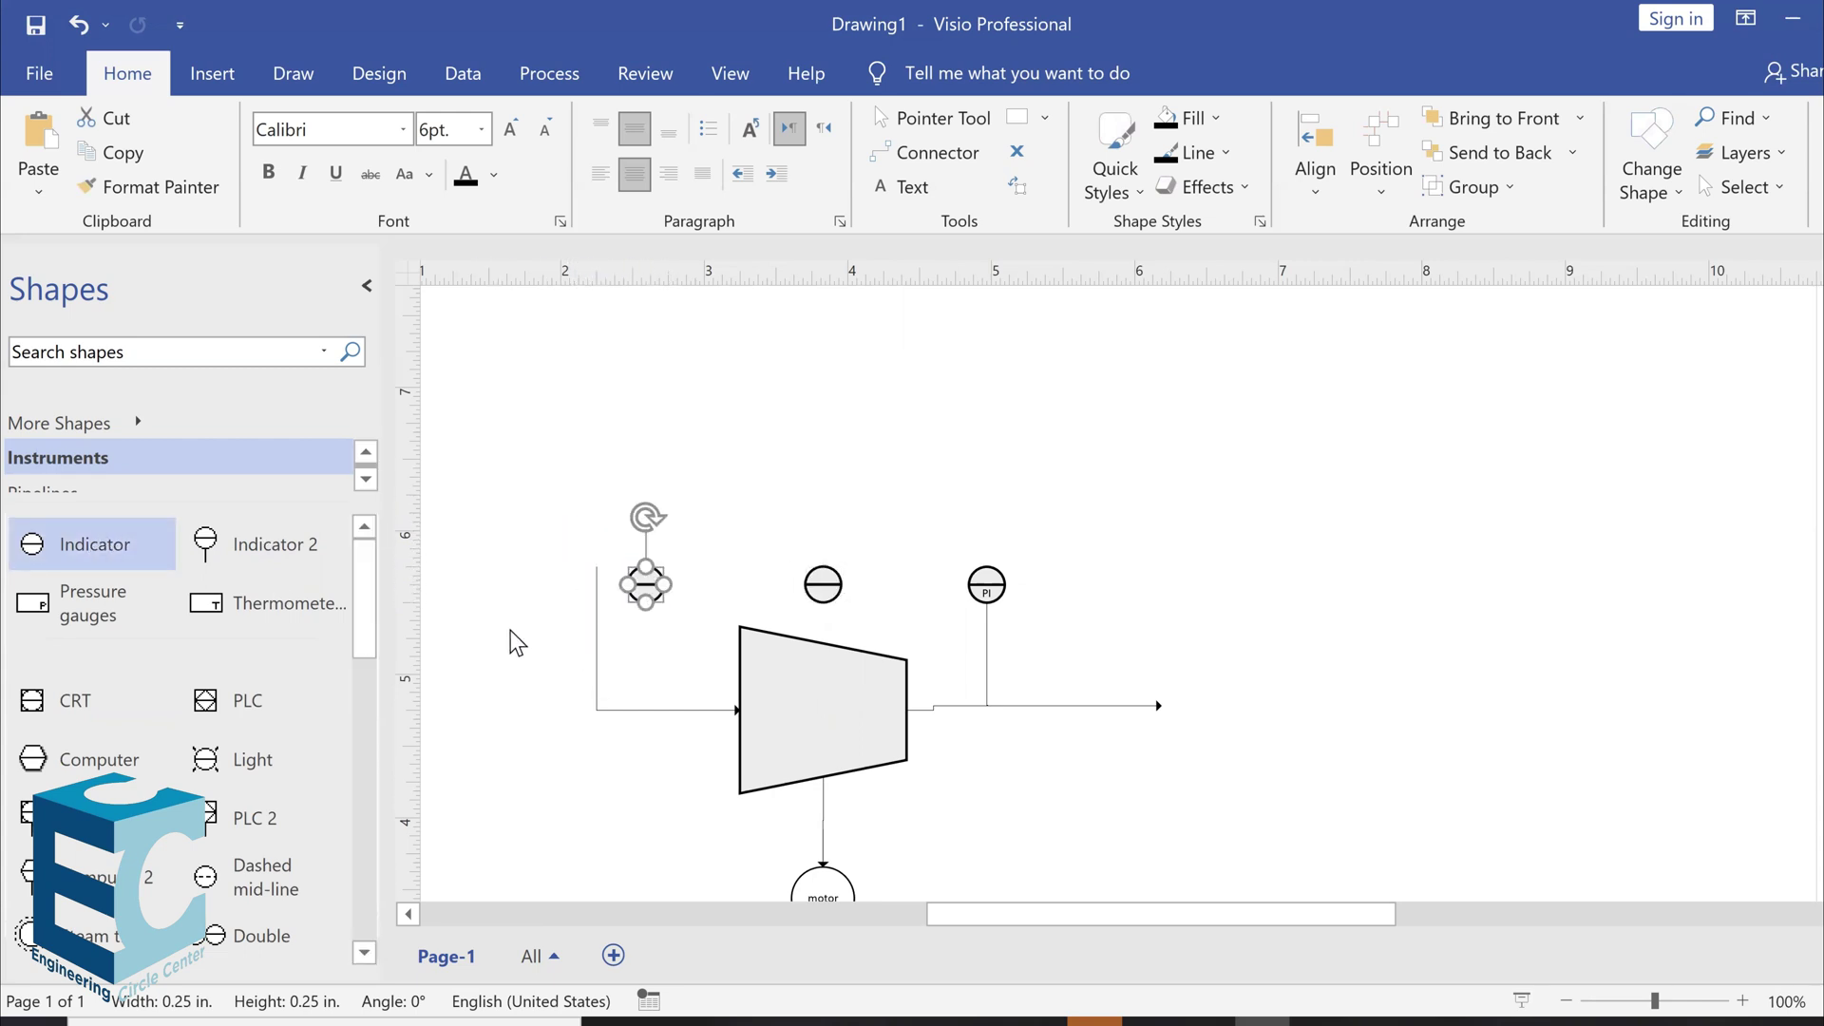
Reshape the inlet pipe into a short straight line
scroll(509, 630, "down", 1)
left_click(575, 613)
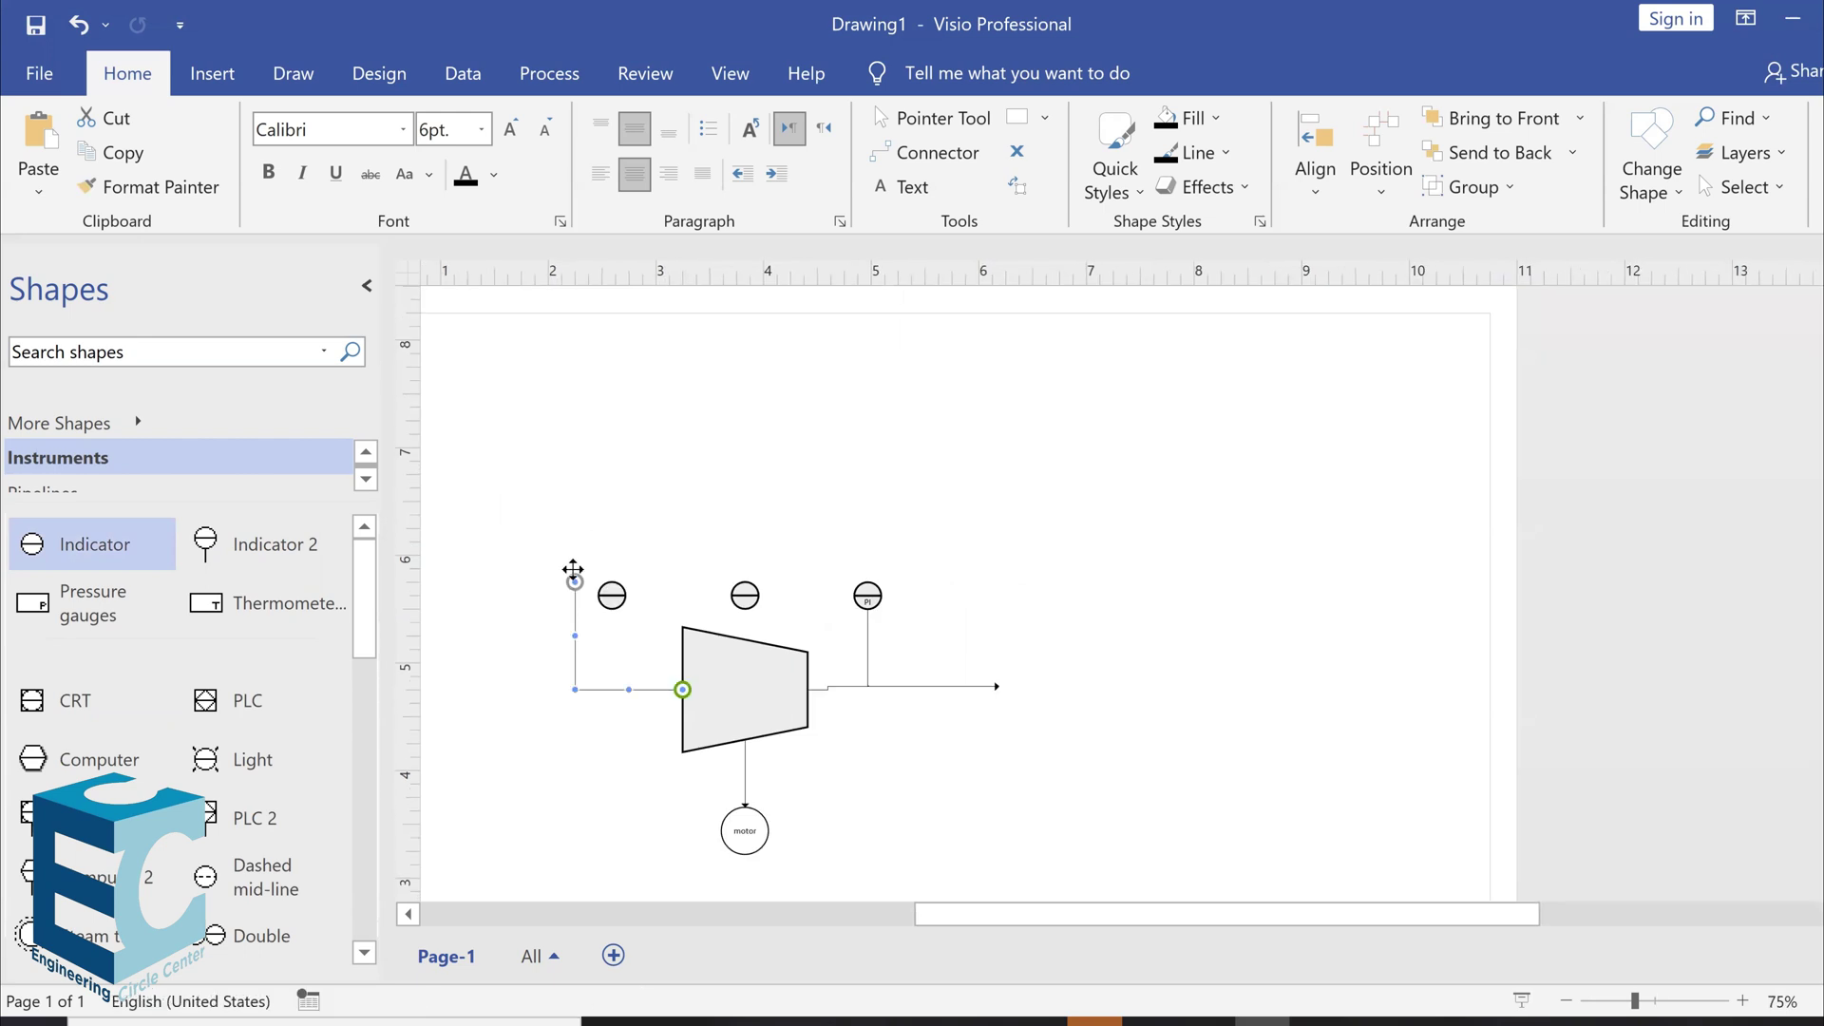
left_click_drag(573, 644, 590, 695)
left_click_drag(617, 683, 616, 684)
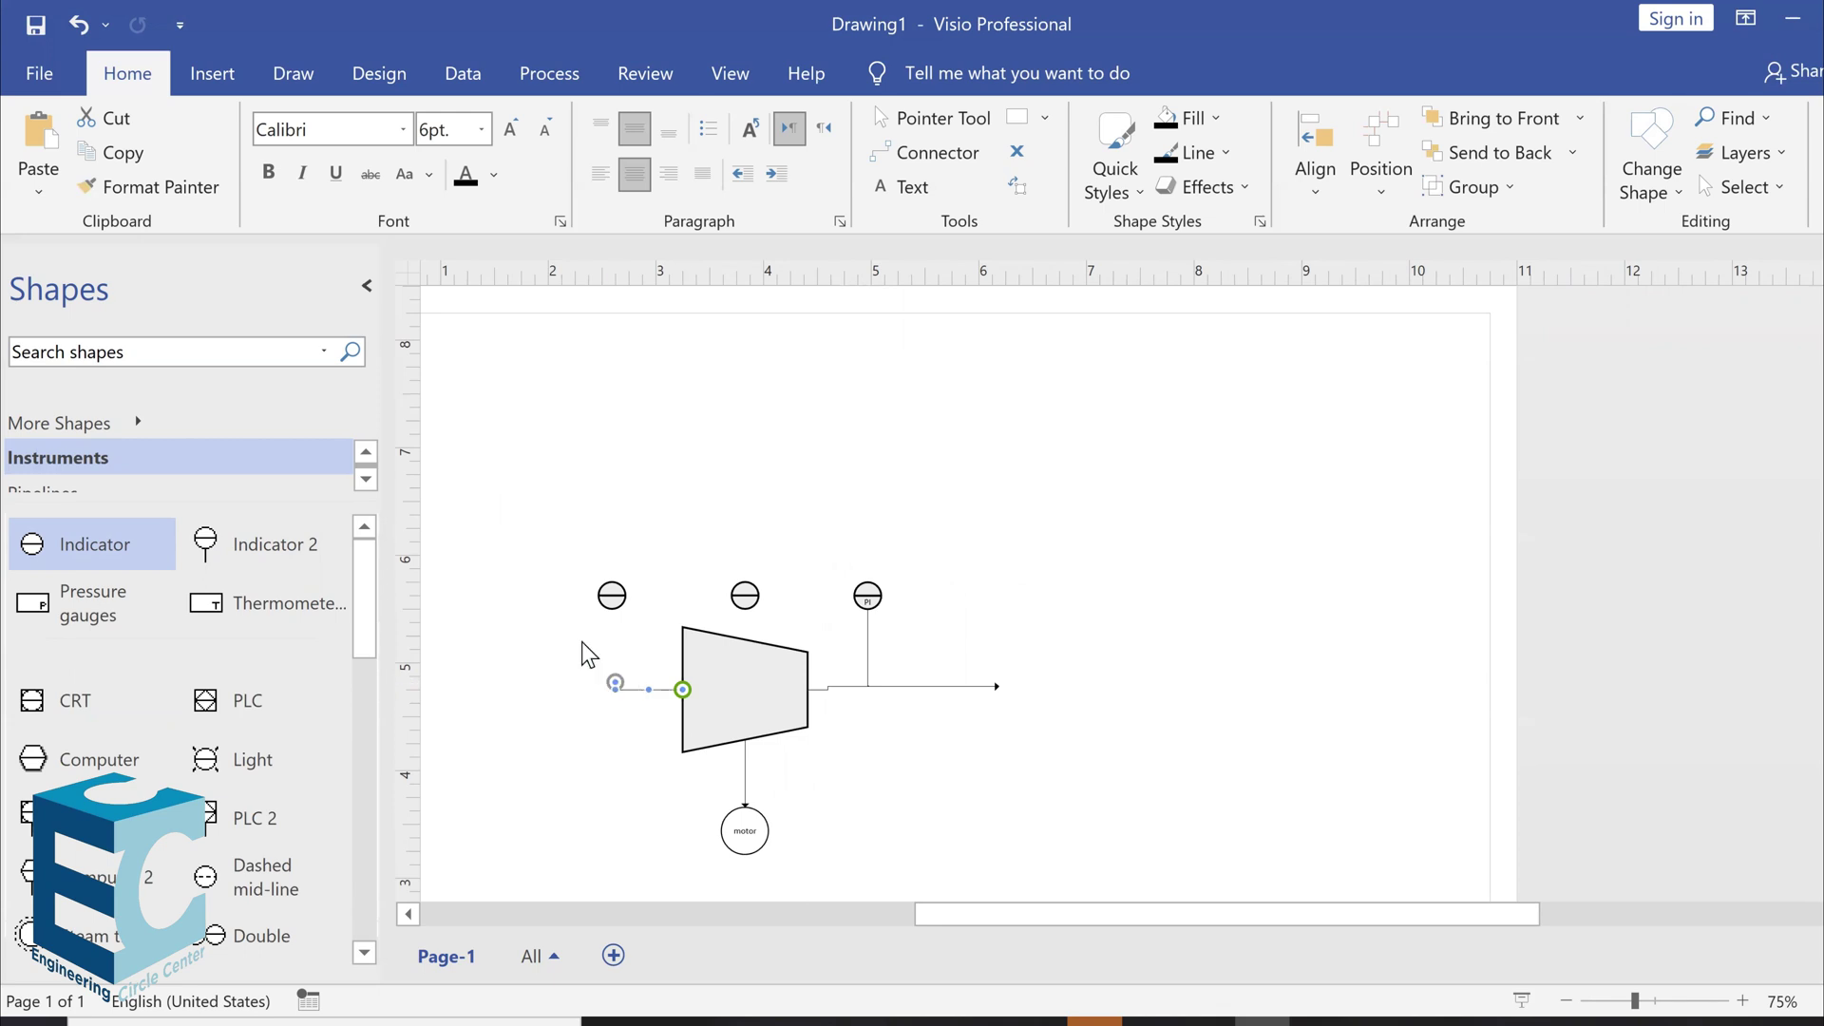
Label the indicator bubble PIC, then bring up the PowerPoint reference slide
left_click(745, 598)
scroll(739, 599, "up", 1)
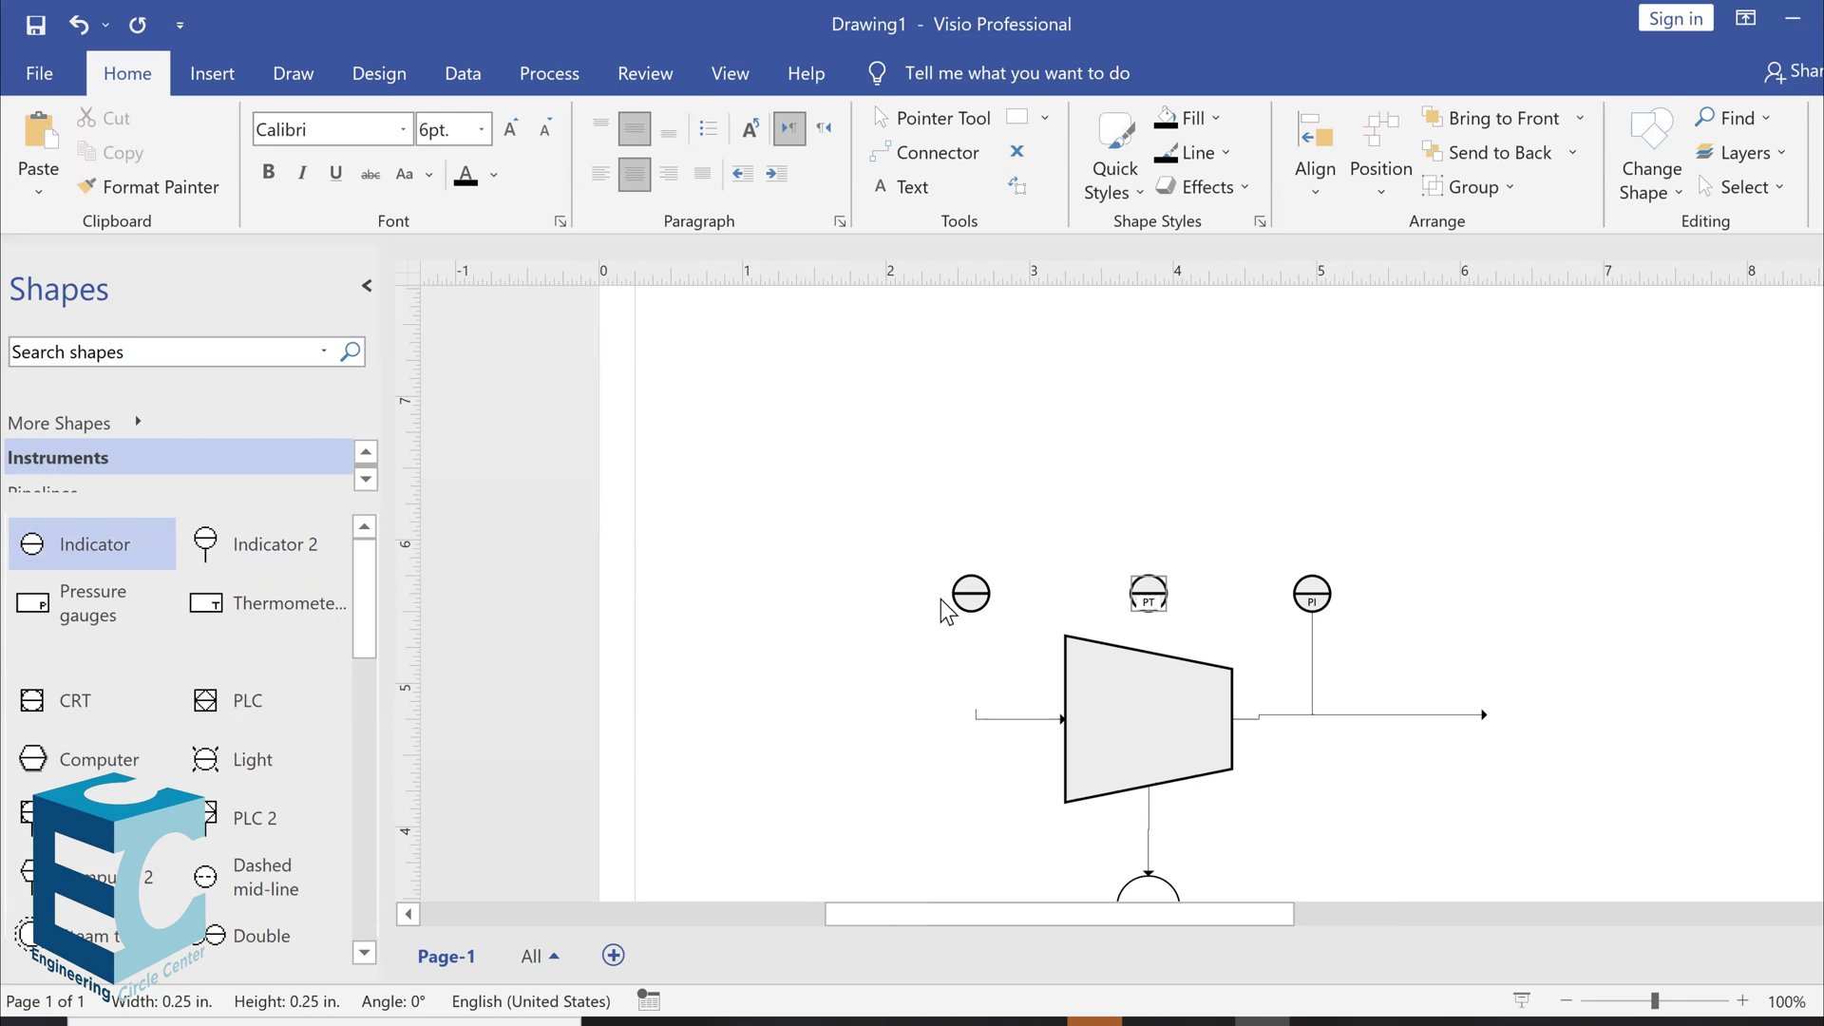
double_click(970, 599)
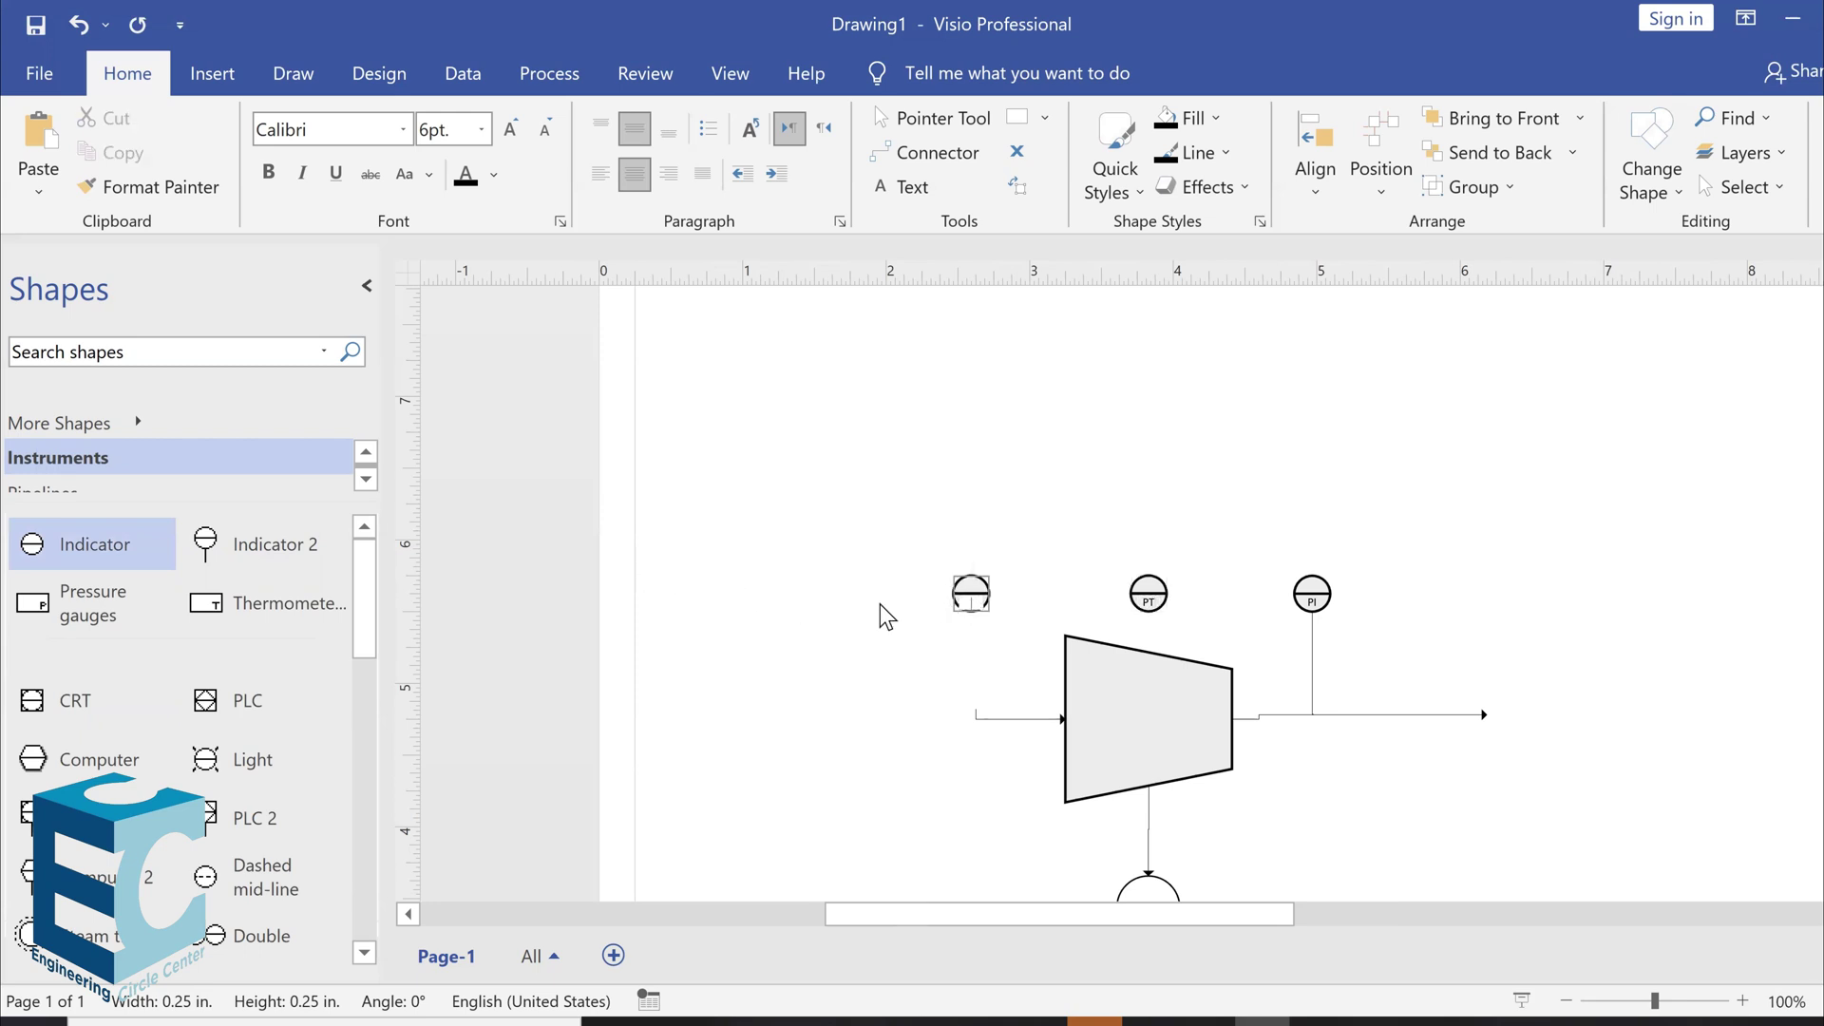
type("PIC")
left_click(779, 614)
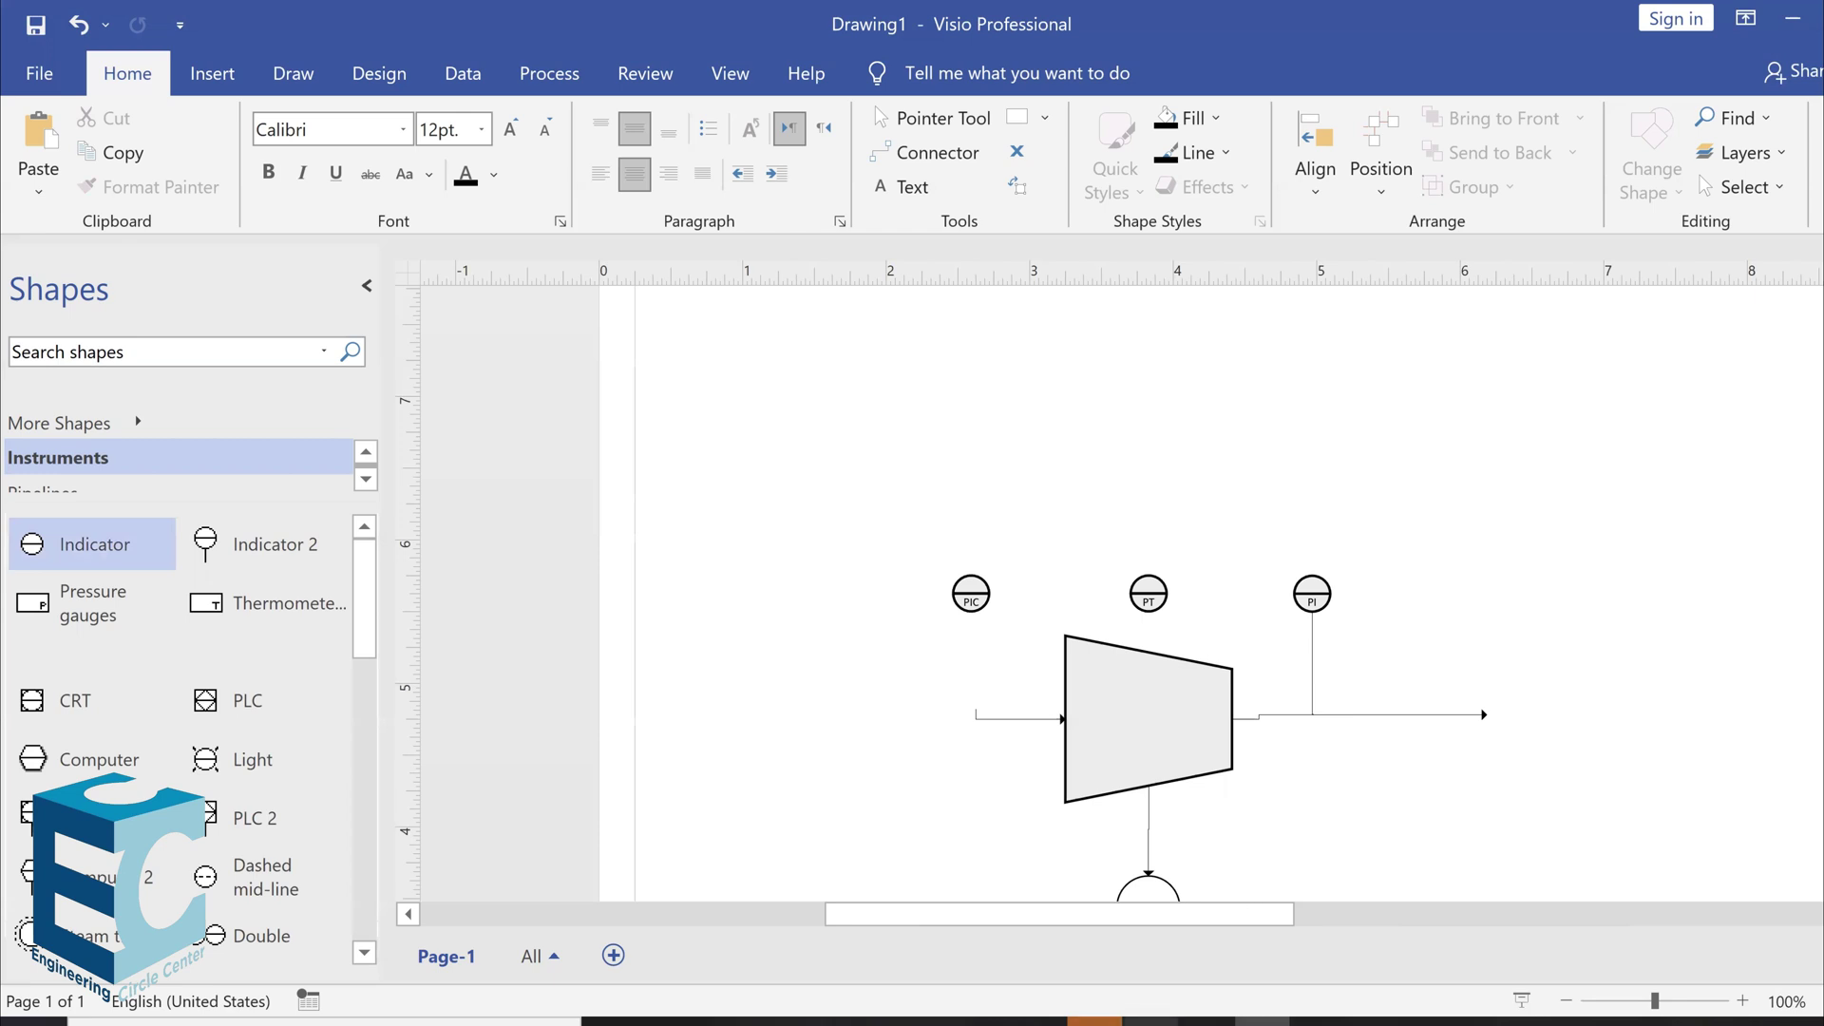
key("alt+Tab")
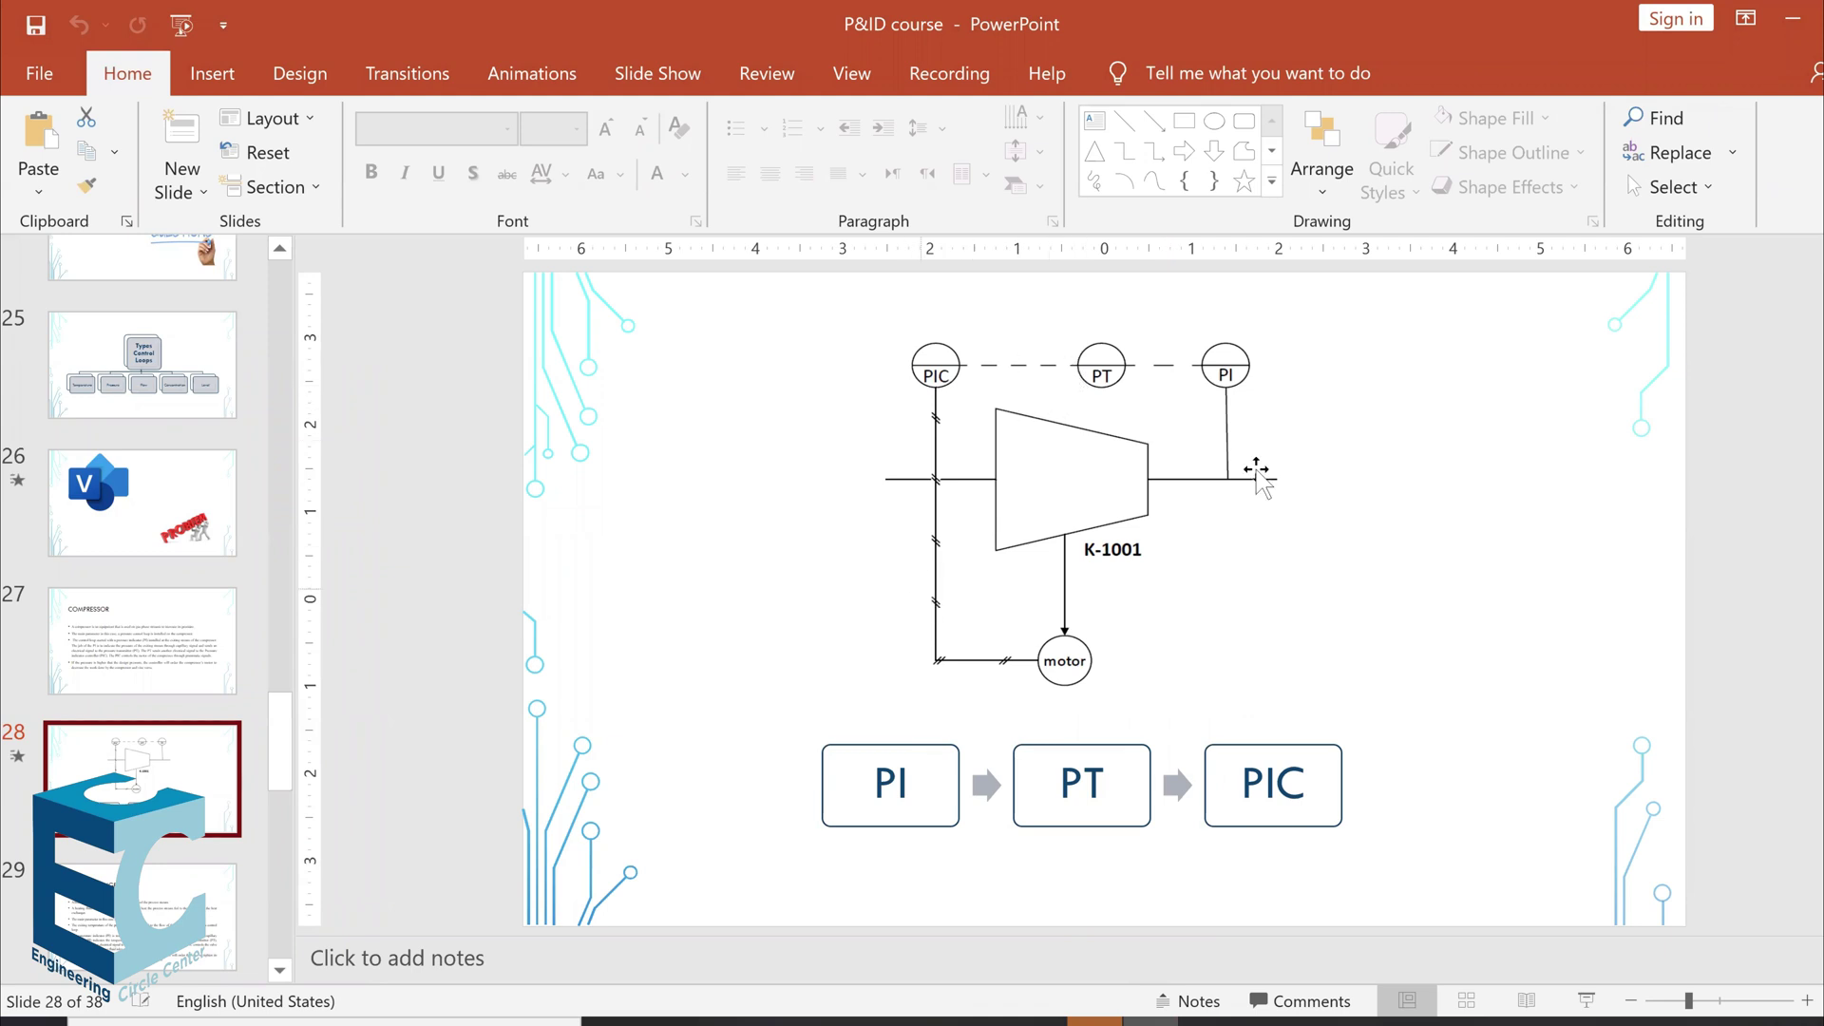
Back in Visio, run a dashed Electric 3 signal line from PT to PI
left_click(1793, 19)
scroll(271, 646, "down", 10)
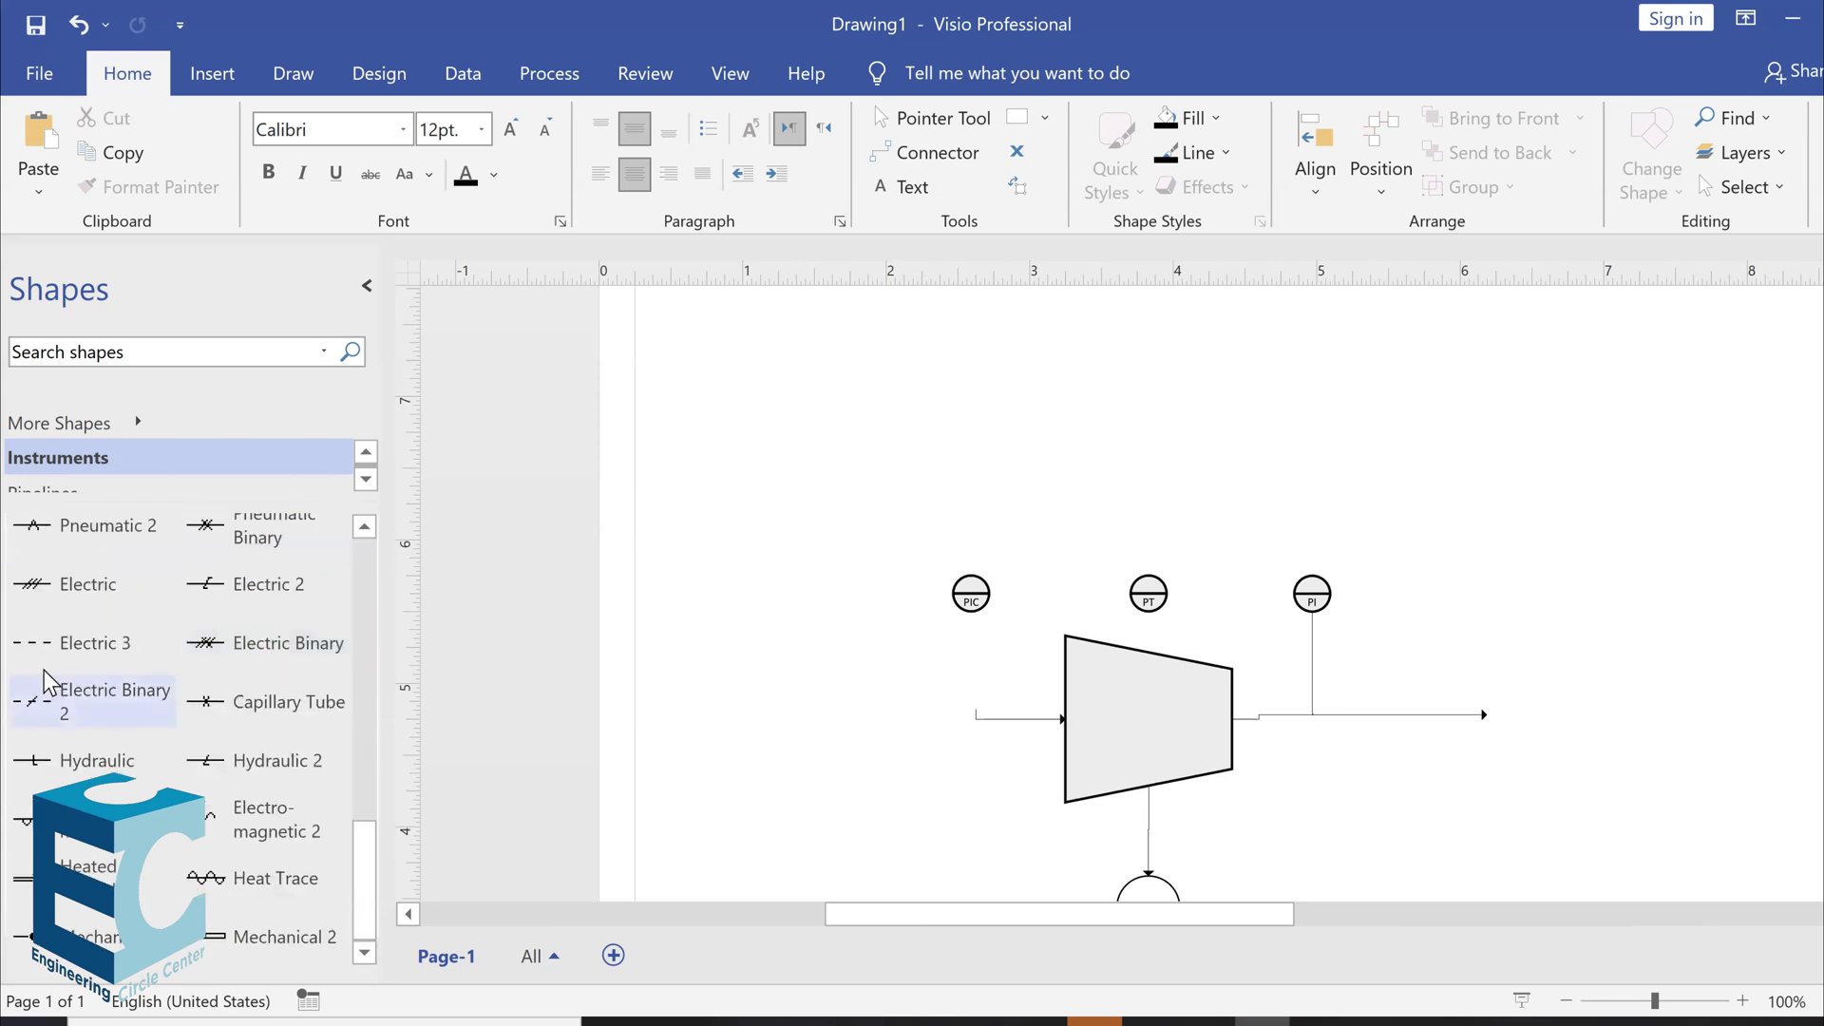
left_click_drag(954, 559, 1227, 538)
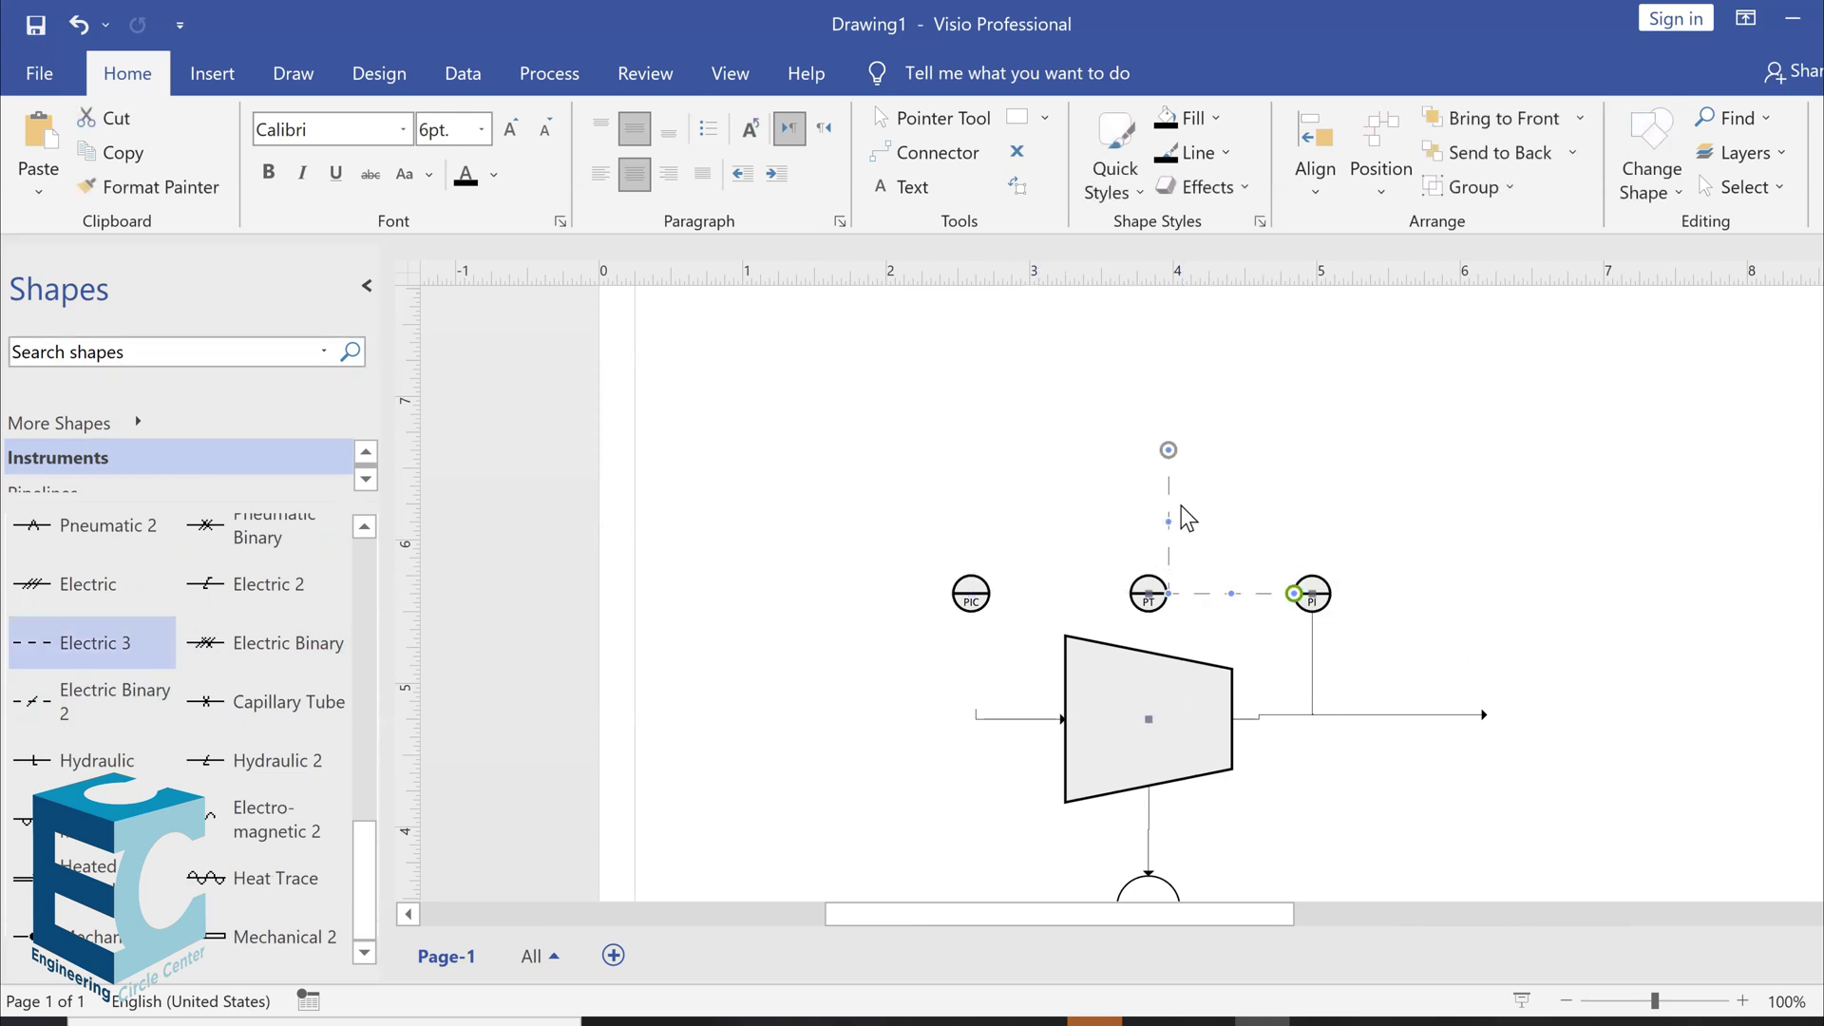
left_click_drag(1167, 449, 1167, 595)
left_click(1043, 497)
Duplicate the signal line to link PIC to PT, checking the reference slide
key("ctrl+v")
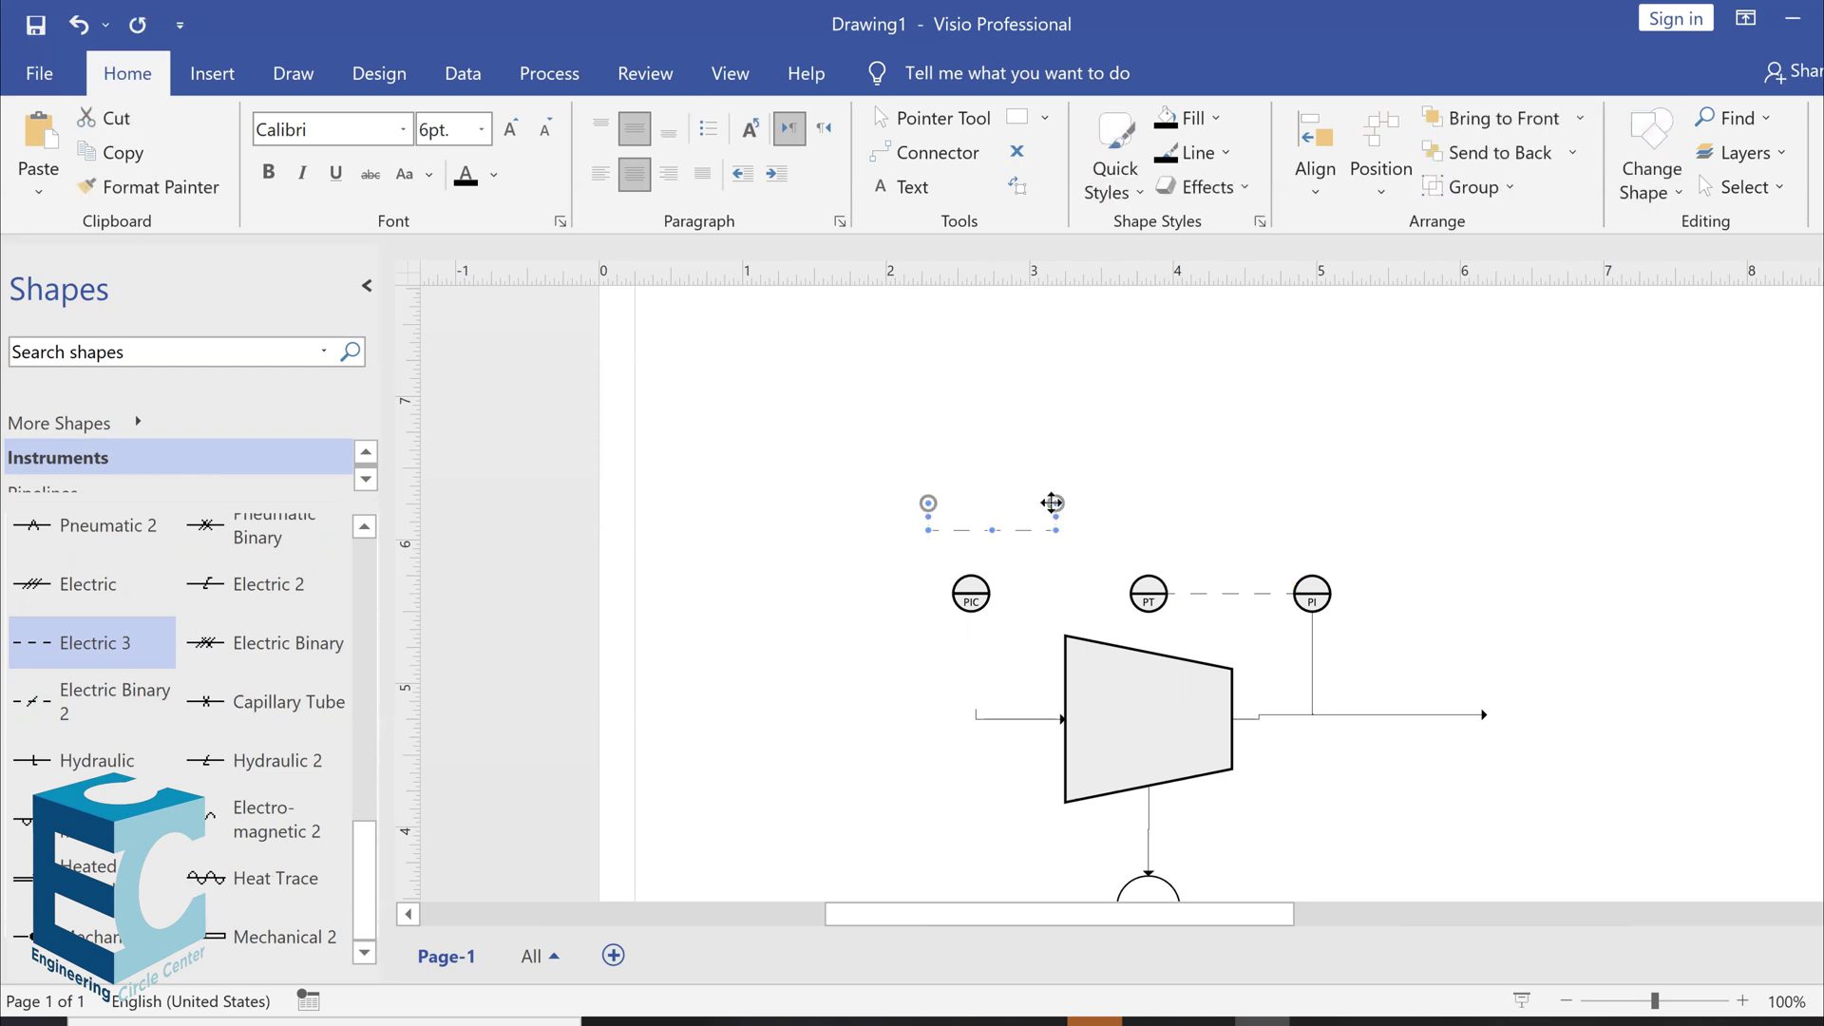
left_click_drag(1055, 502, 1145, 596)
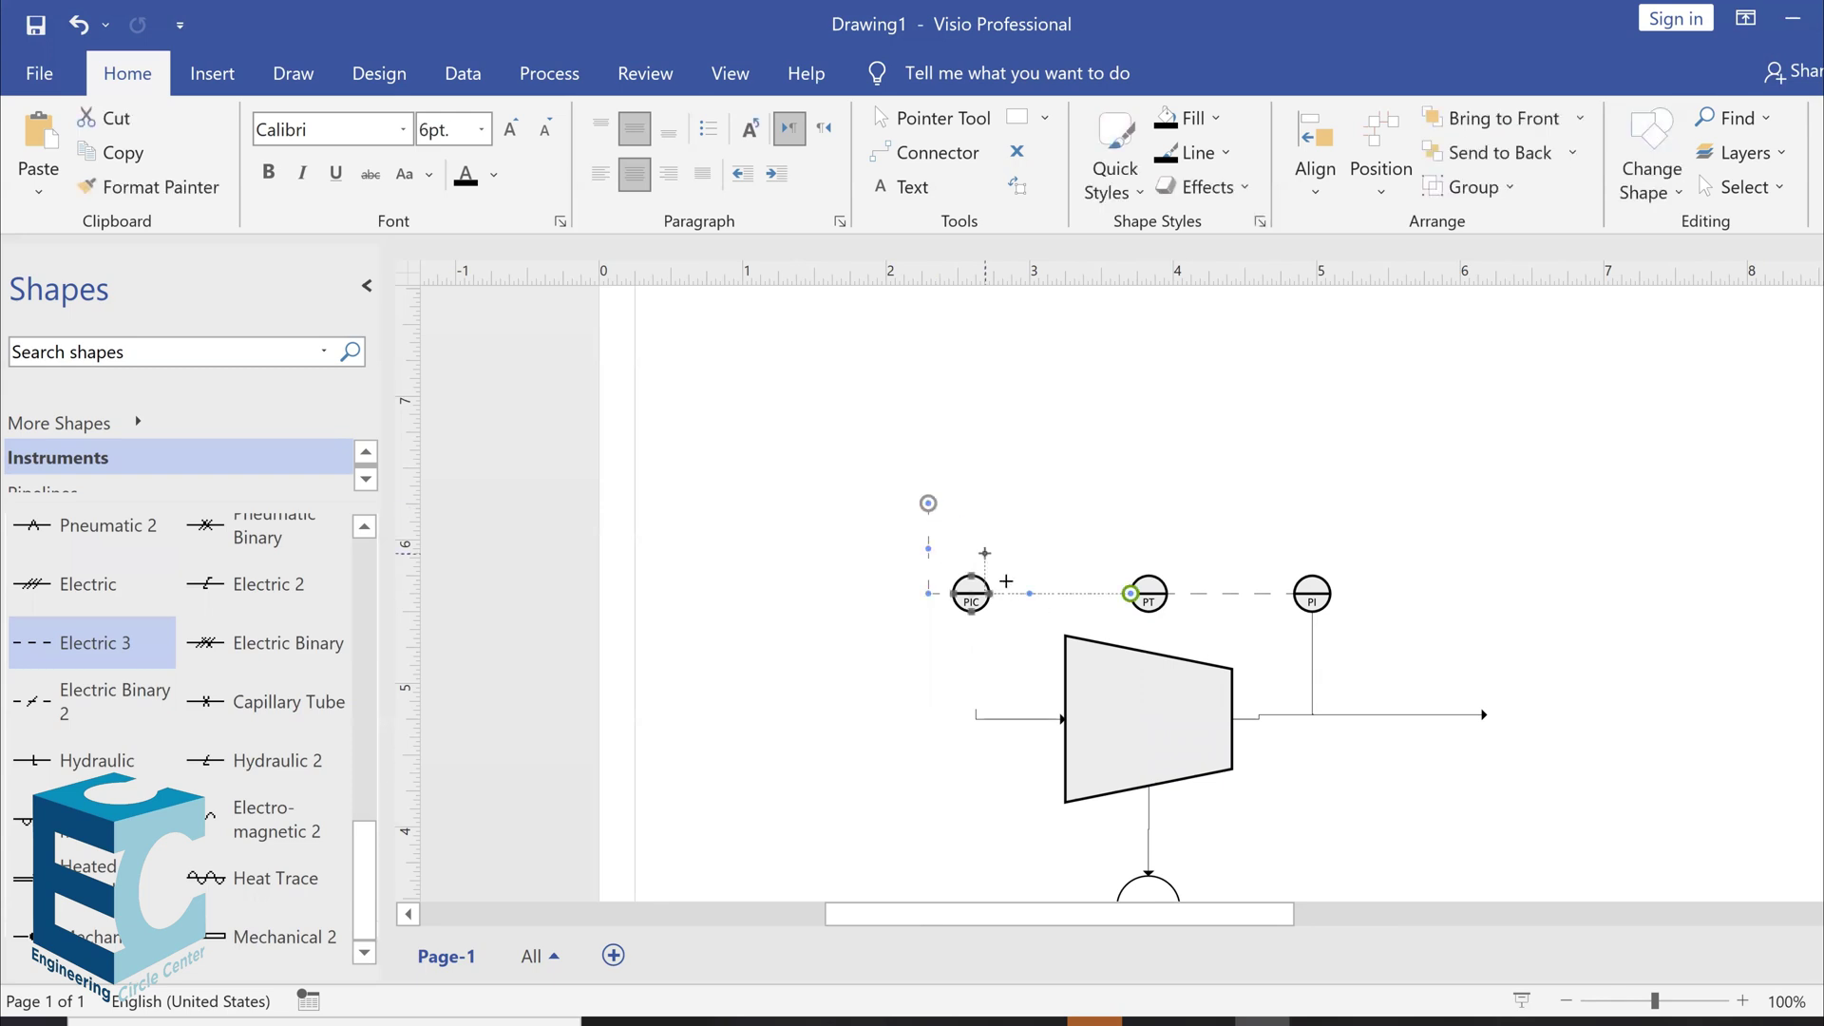
left_click_drag(1006, 581, 992, 595)
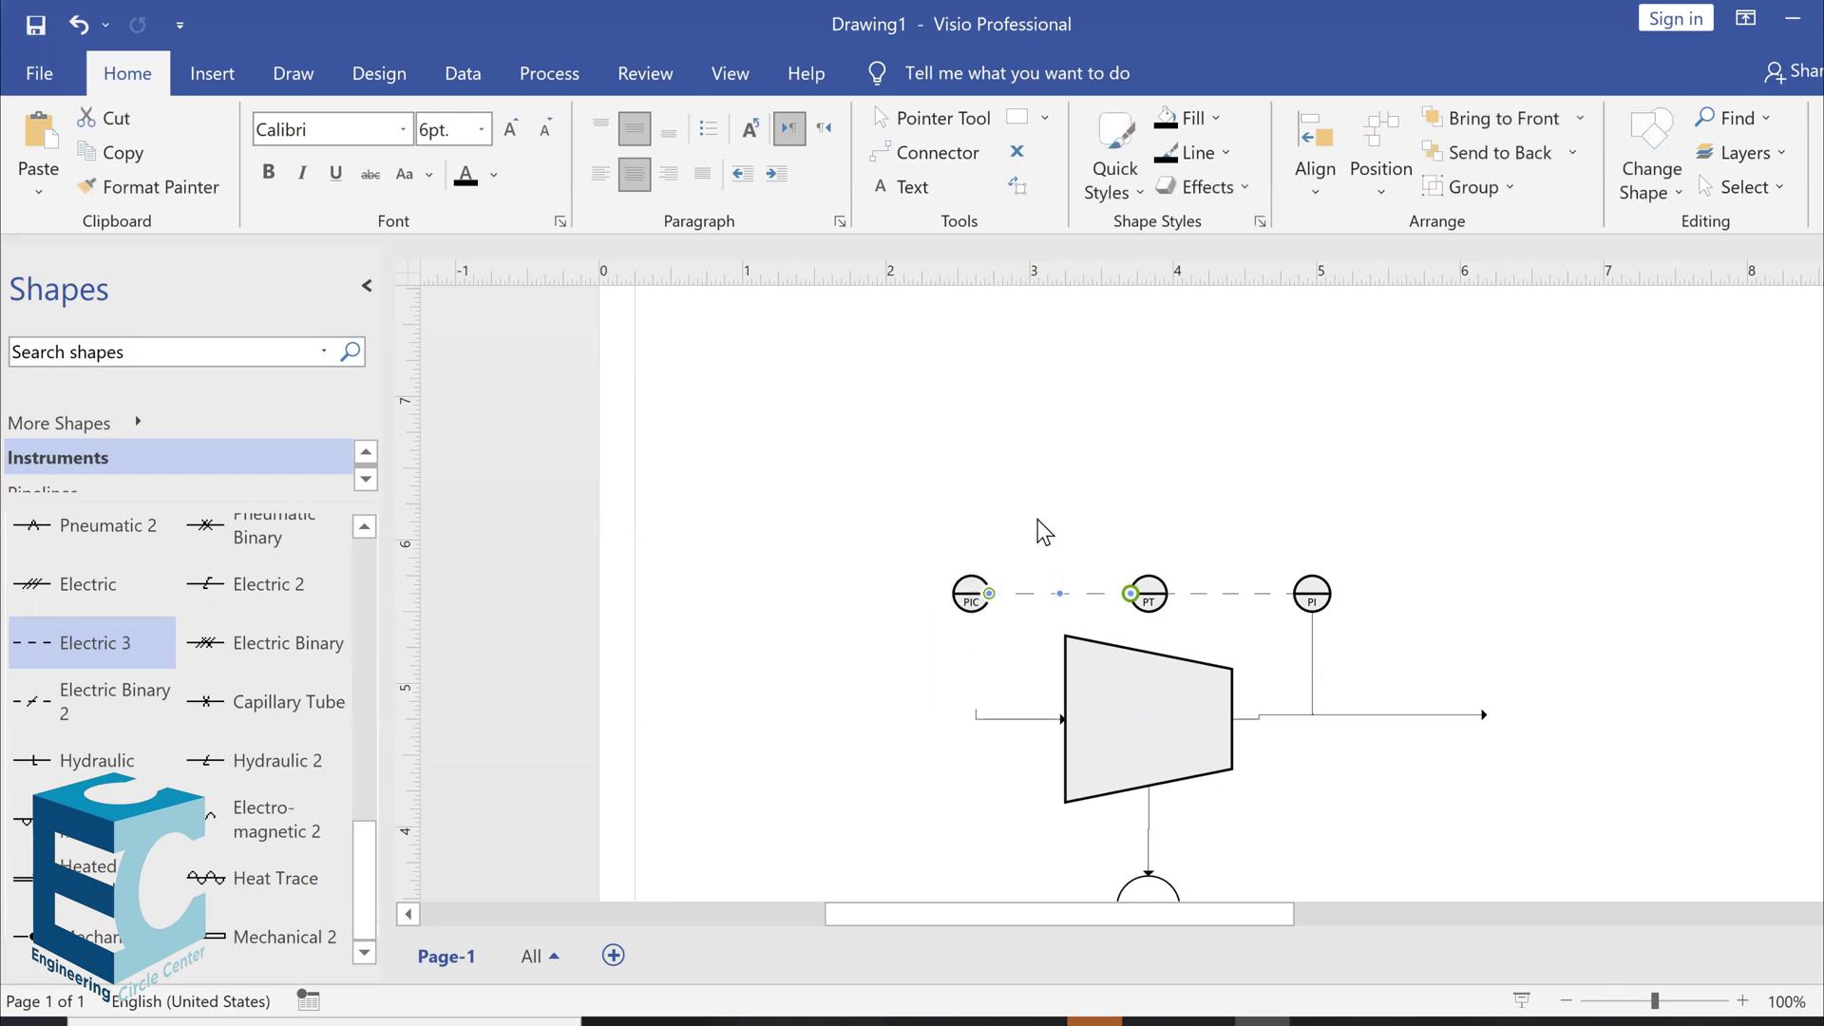
left_click(1040, 525)
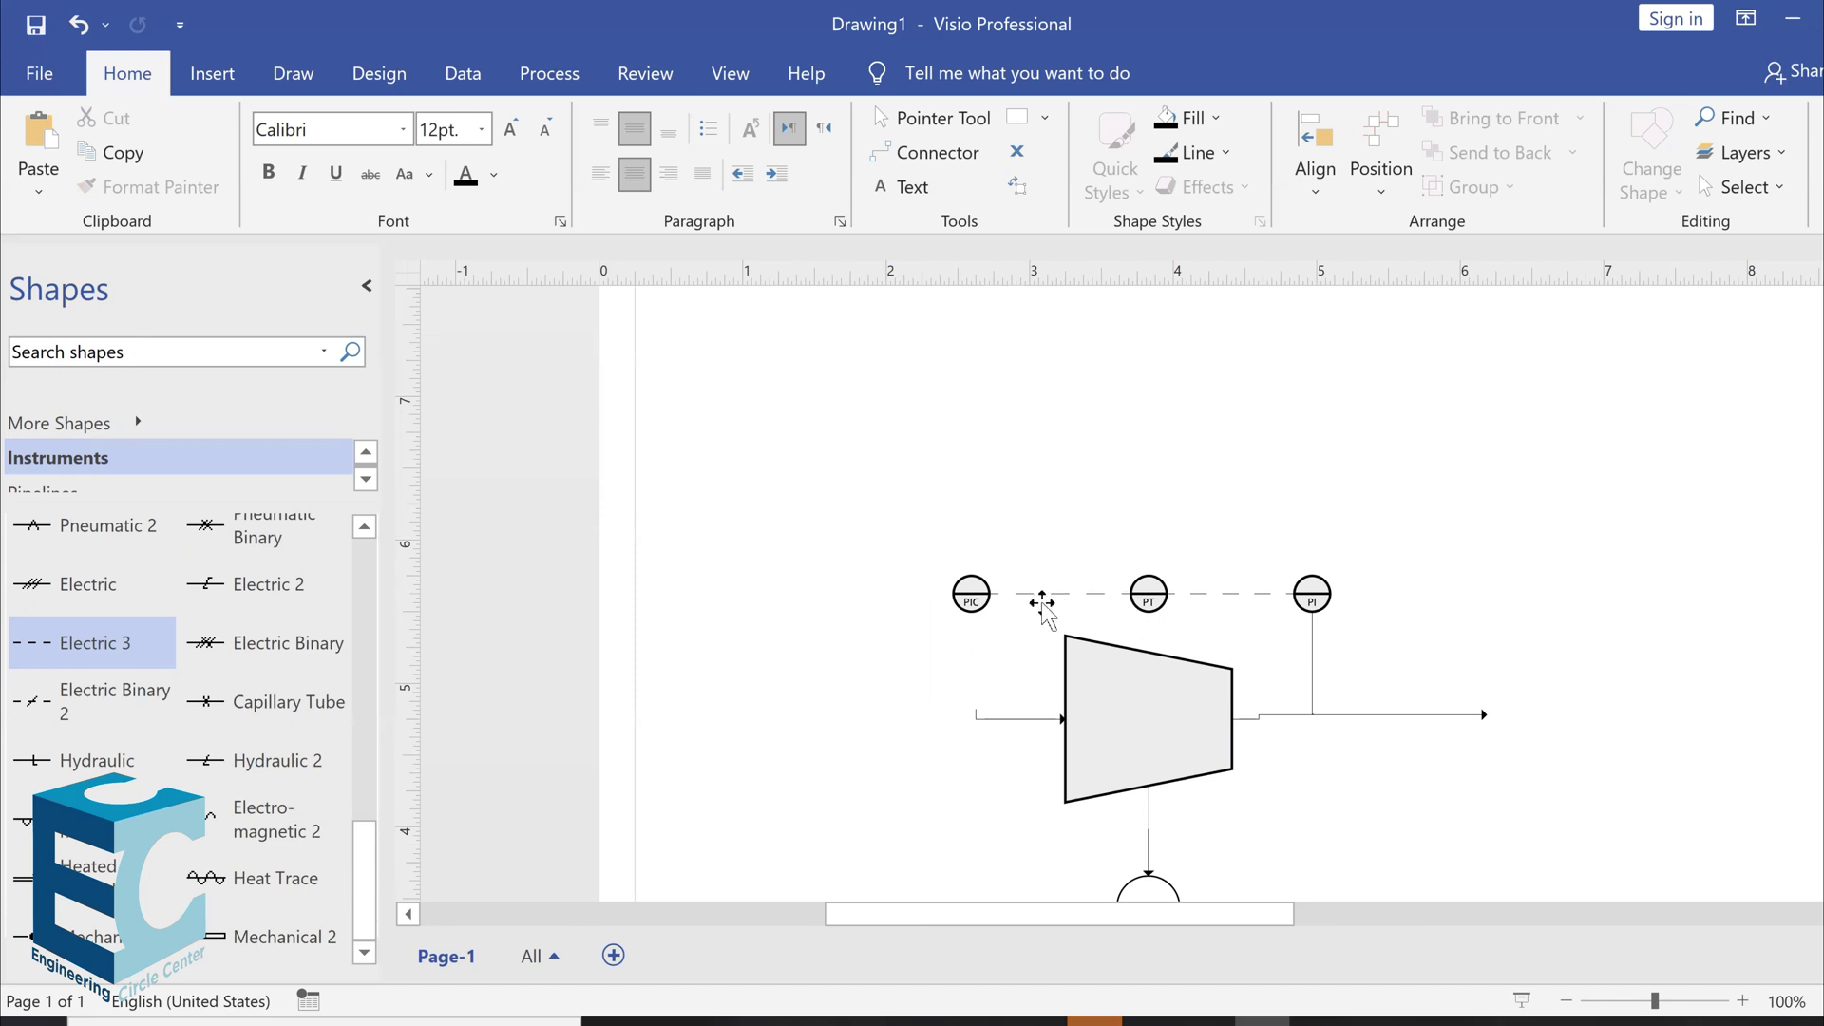
scroll(997, 617, "down", 3)
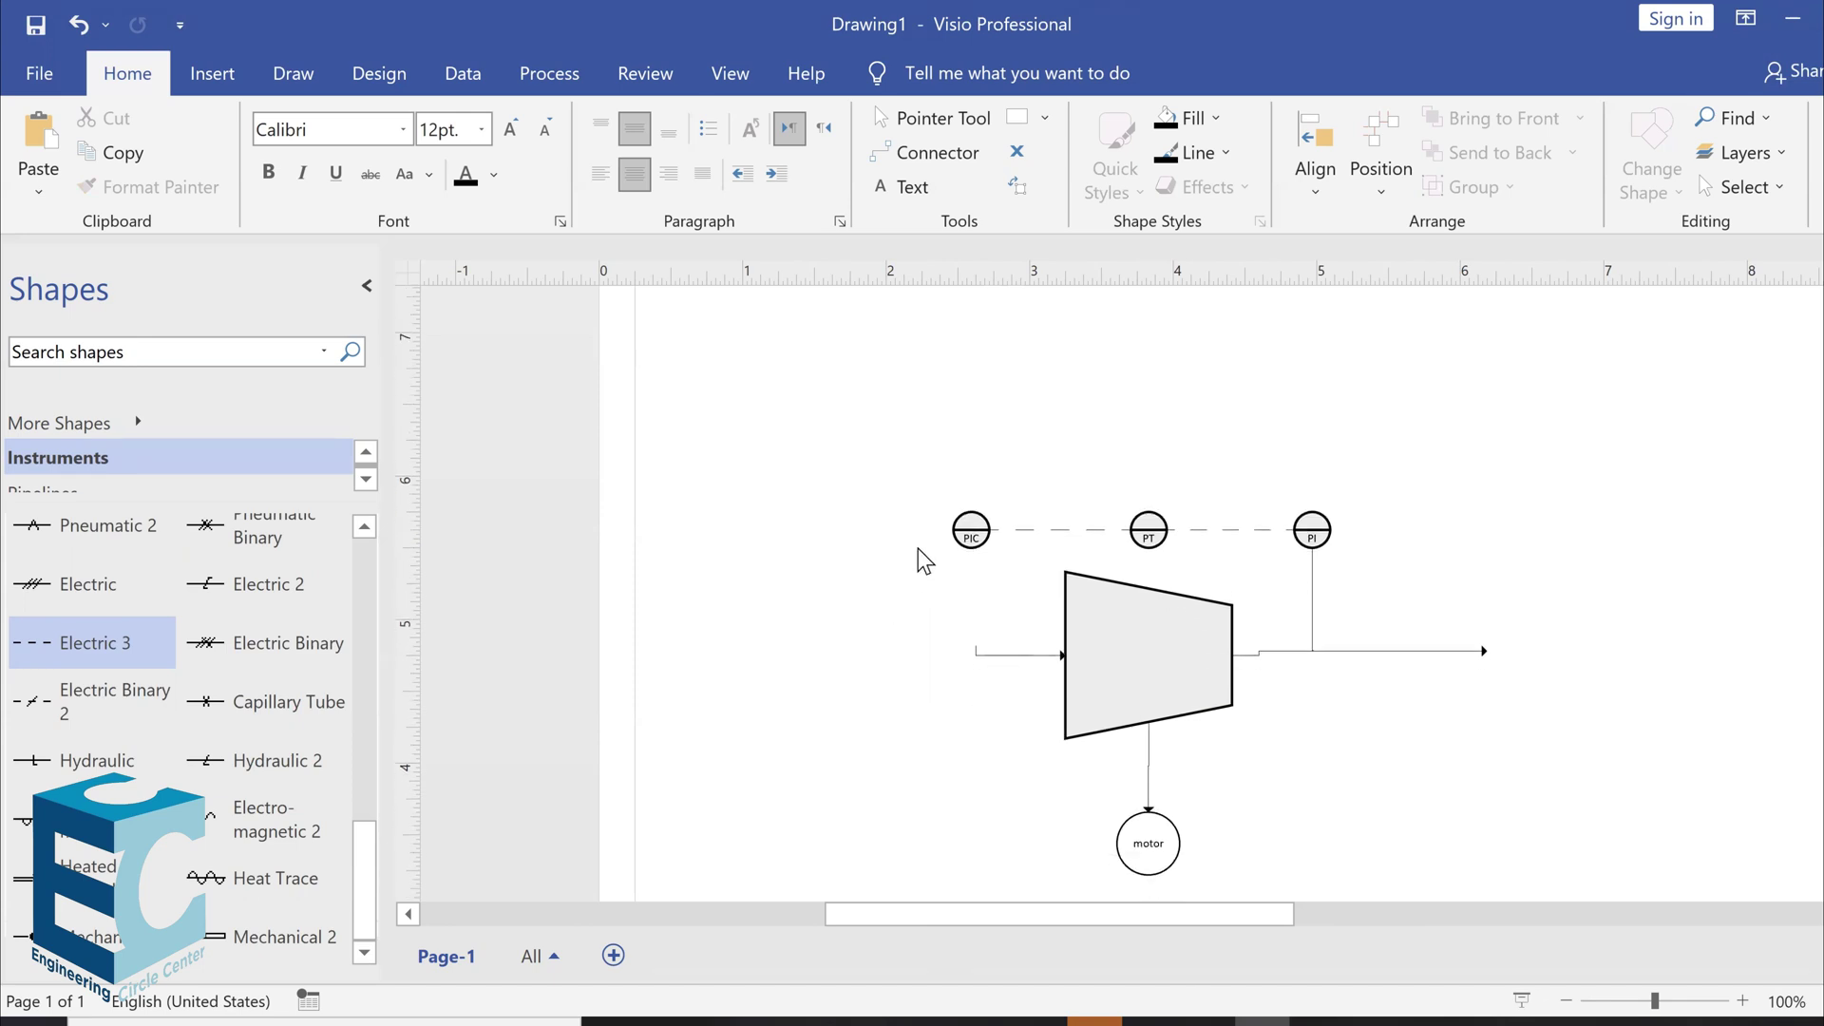
scroll(961, 649, "down", 1)
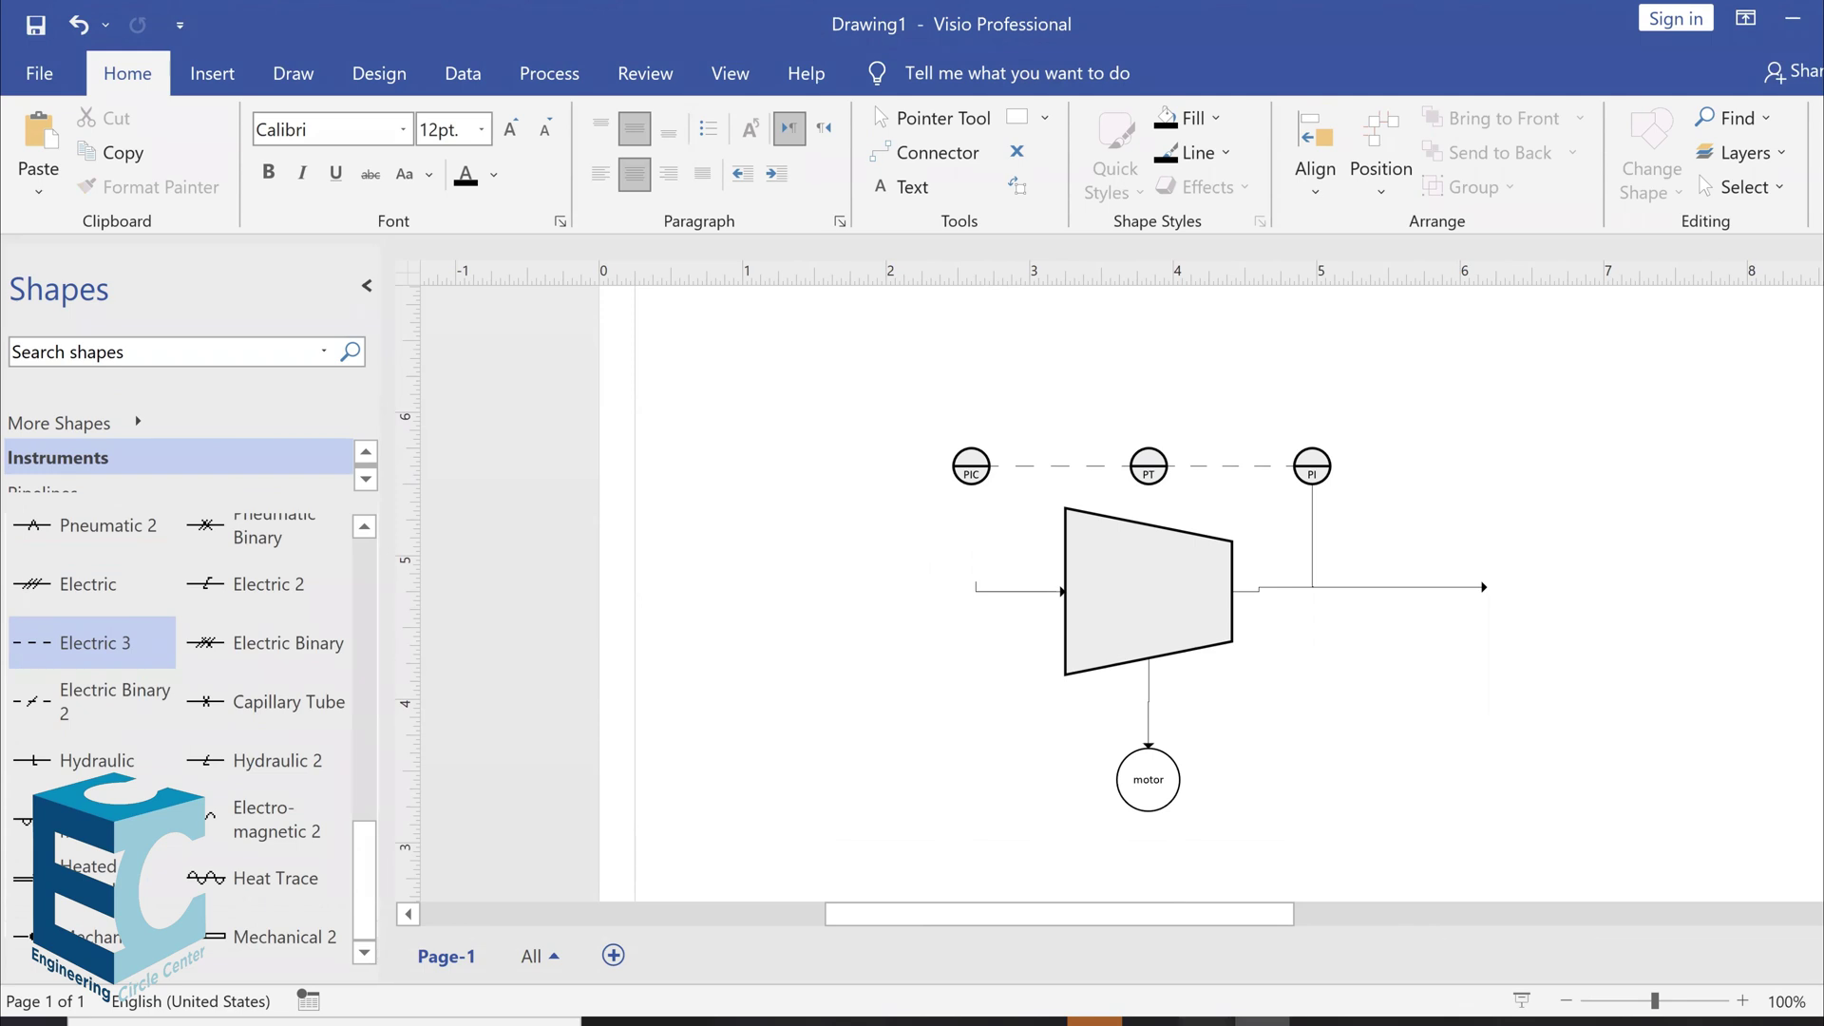
left_click(1095, 1021)
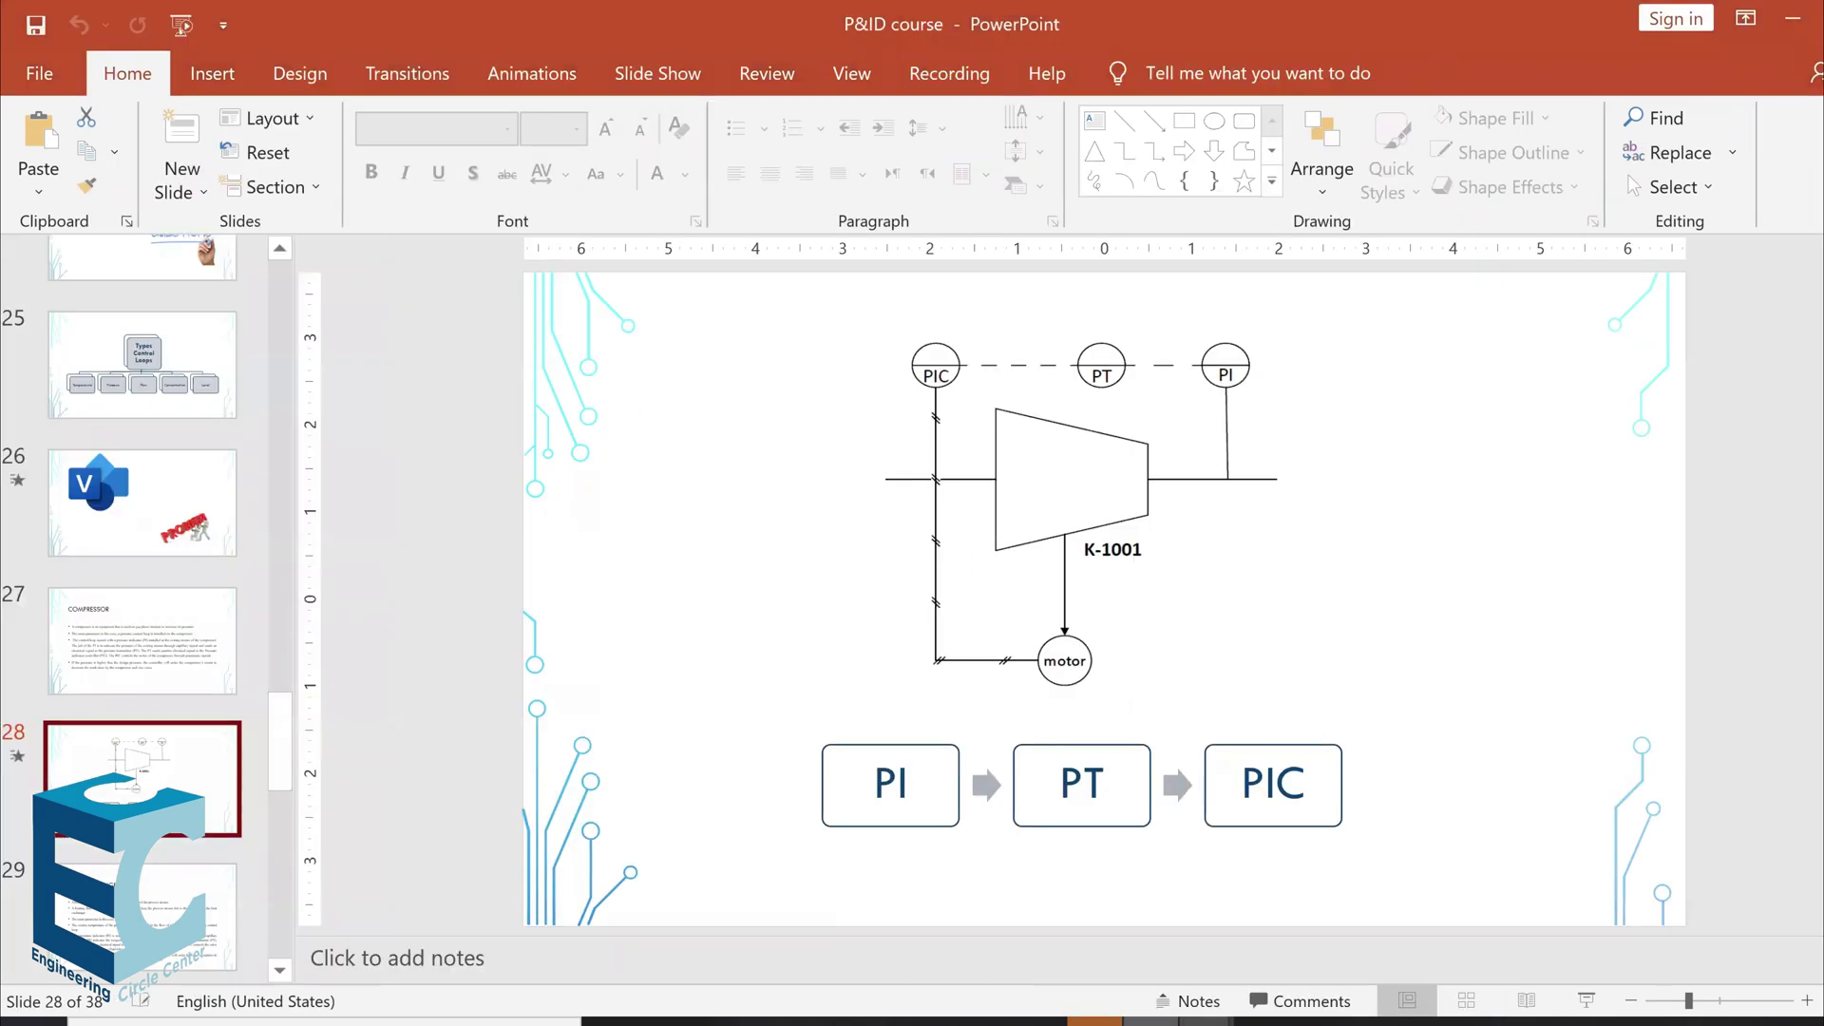
left_click(1083, 1016)
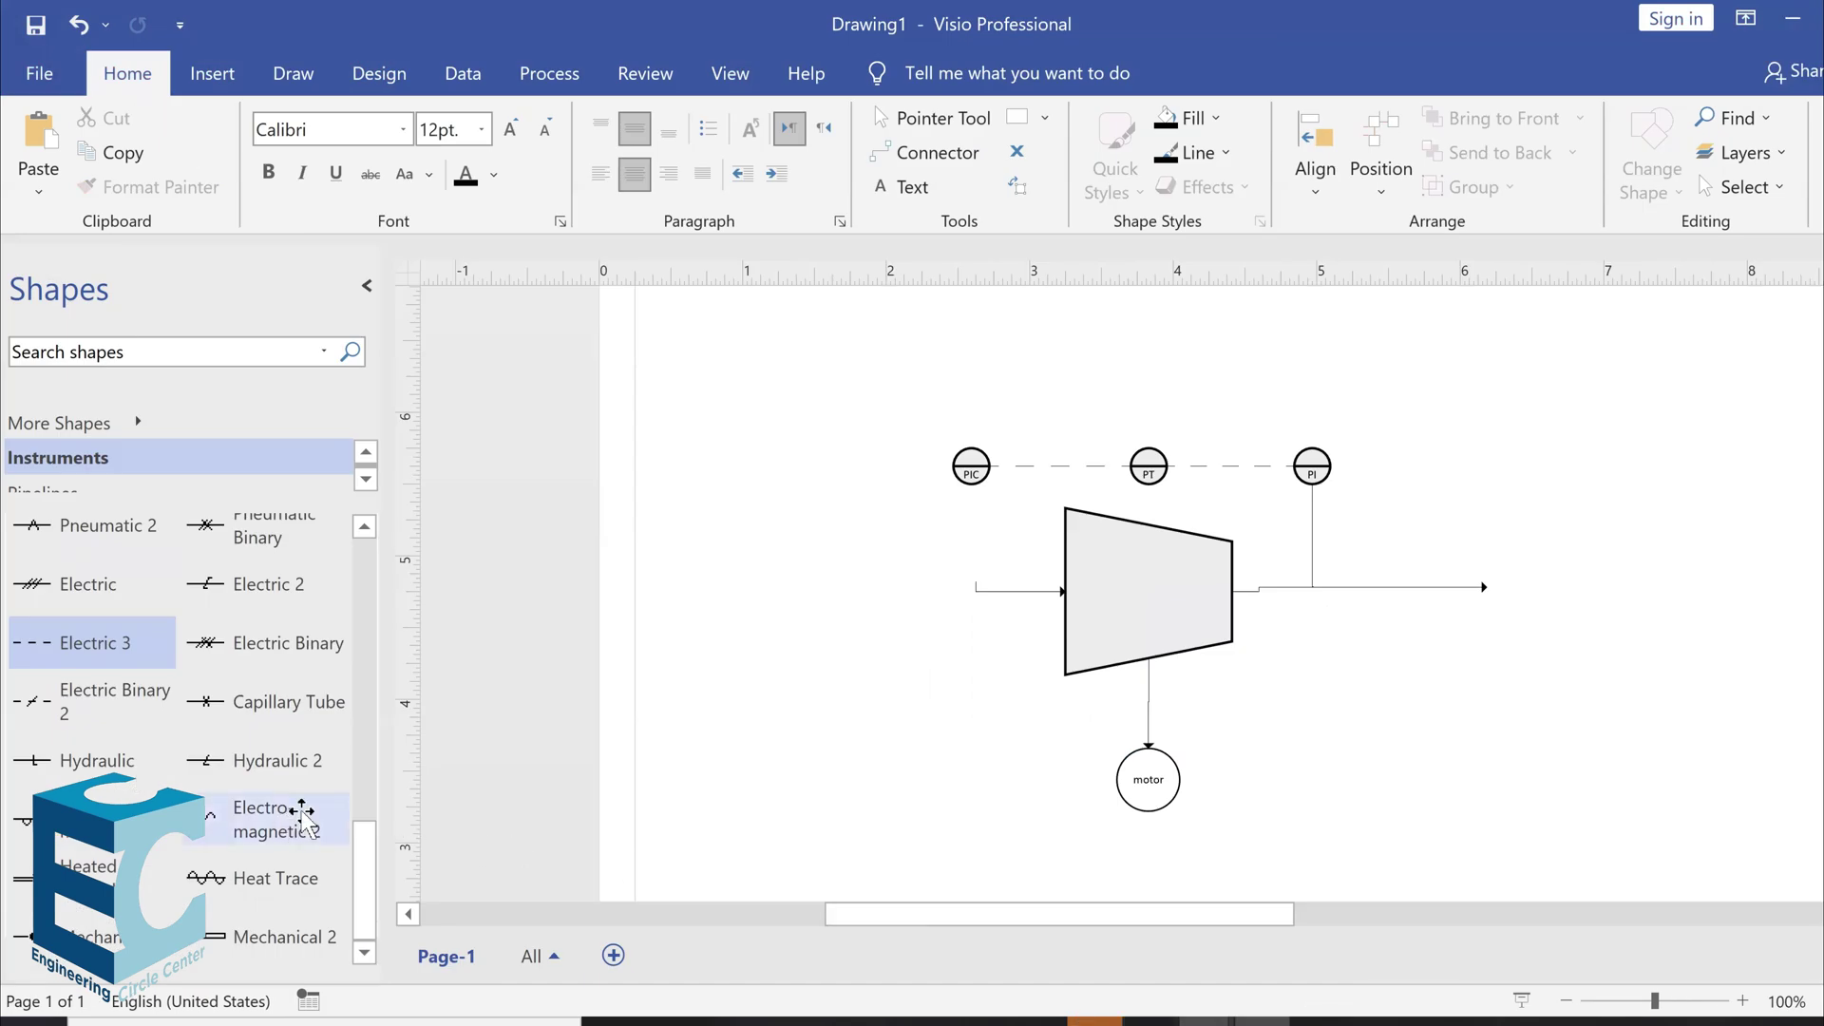
Draw a pneumatic signal line from the motor to PIC's bottom connection point
scroll(302, 815, "up", 1)
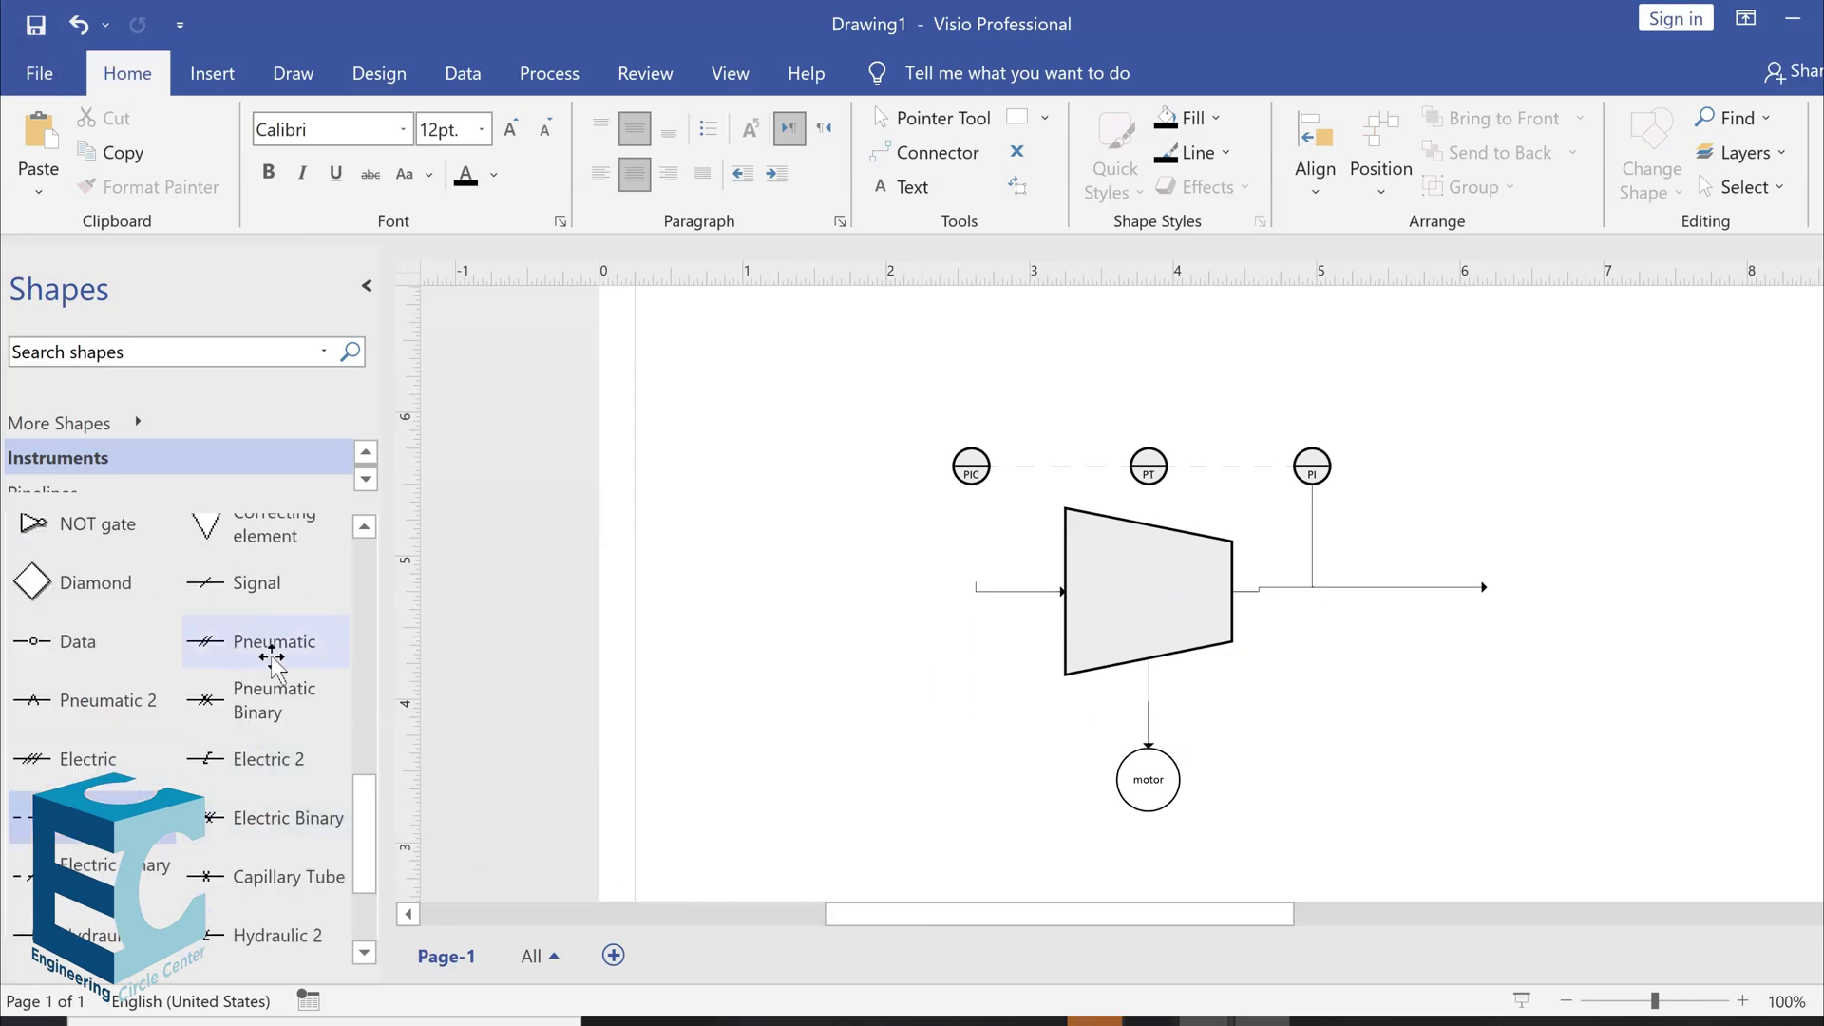
left_click_drag(269, 646, 1040, 714)
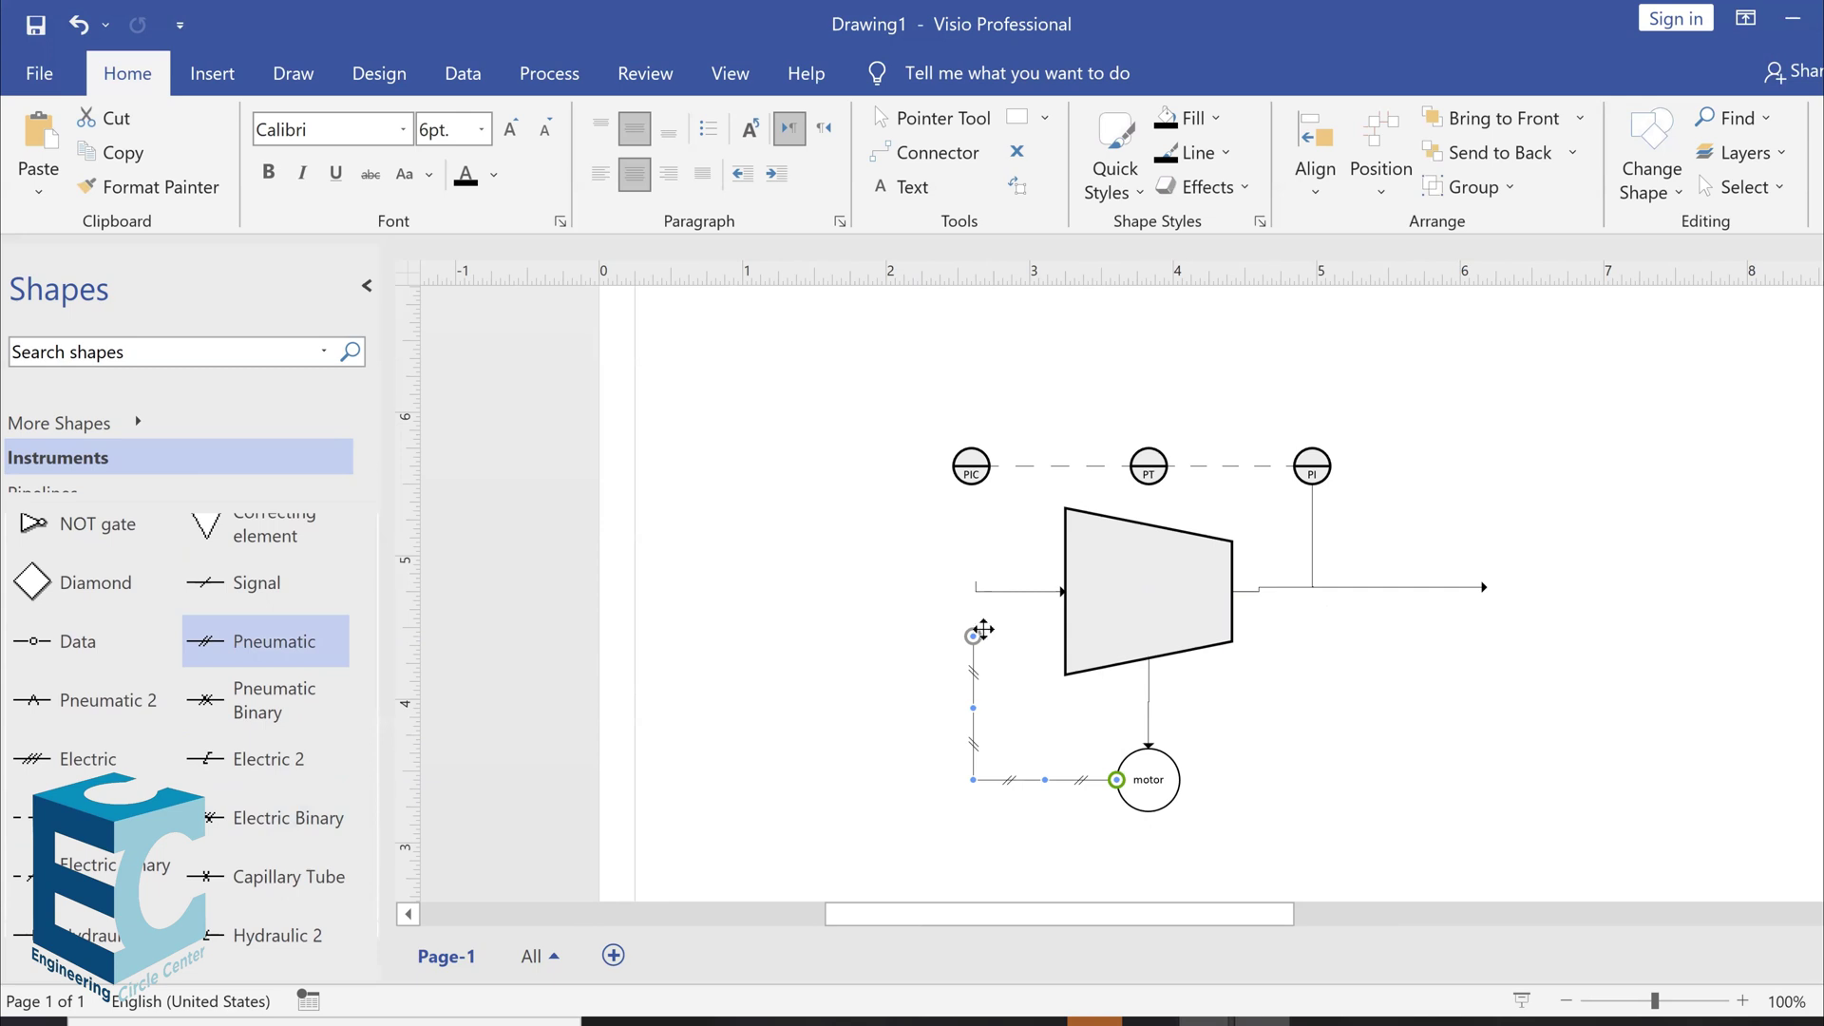
left_click_drag(975, 633, 971, 483)
left_click(855, 640)
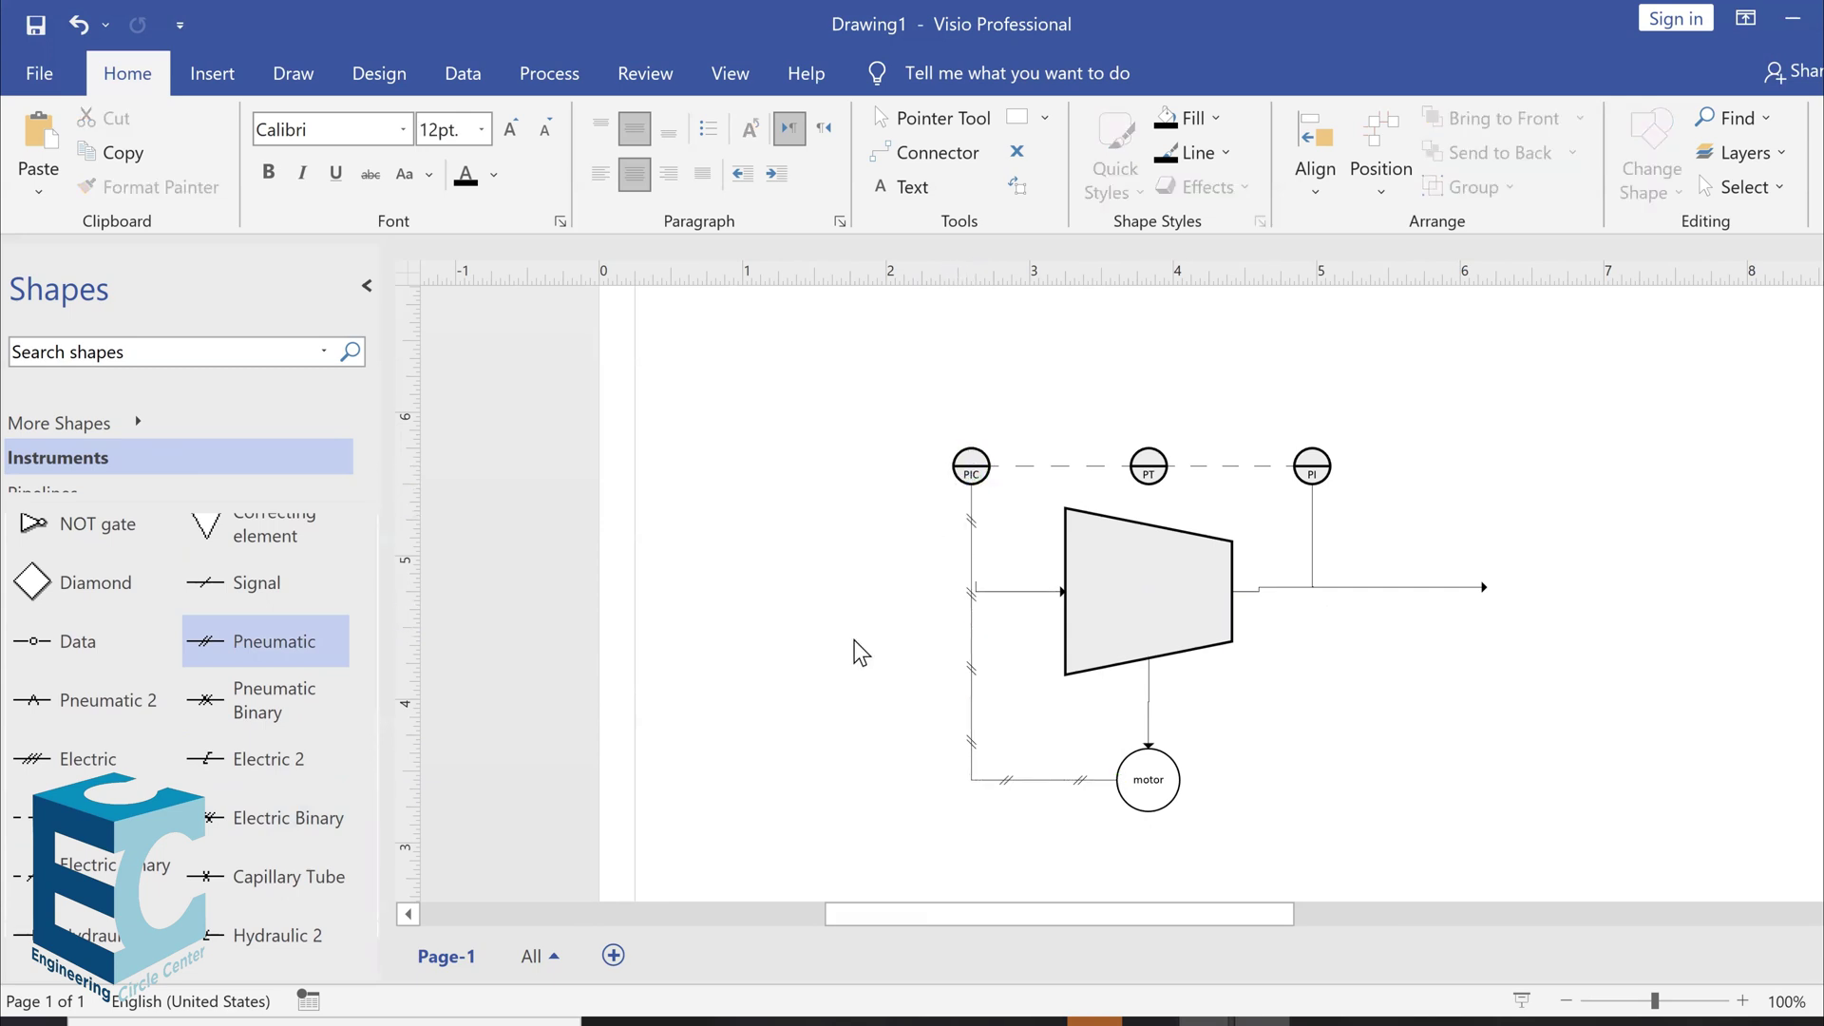
Drag the inlet pipe's left endpoint further left to lengthen it
left_click(985, 595)
left_click_drag(975, 590, 905, 601)
left_click(798, 615)
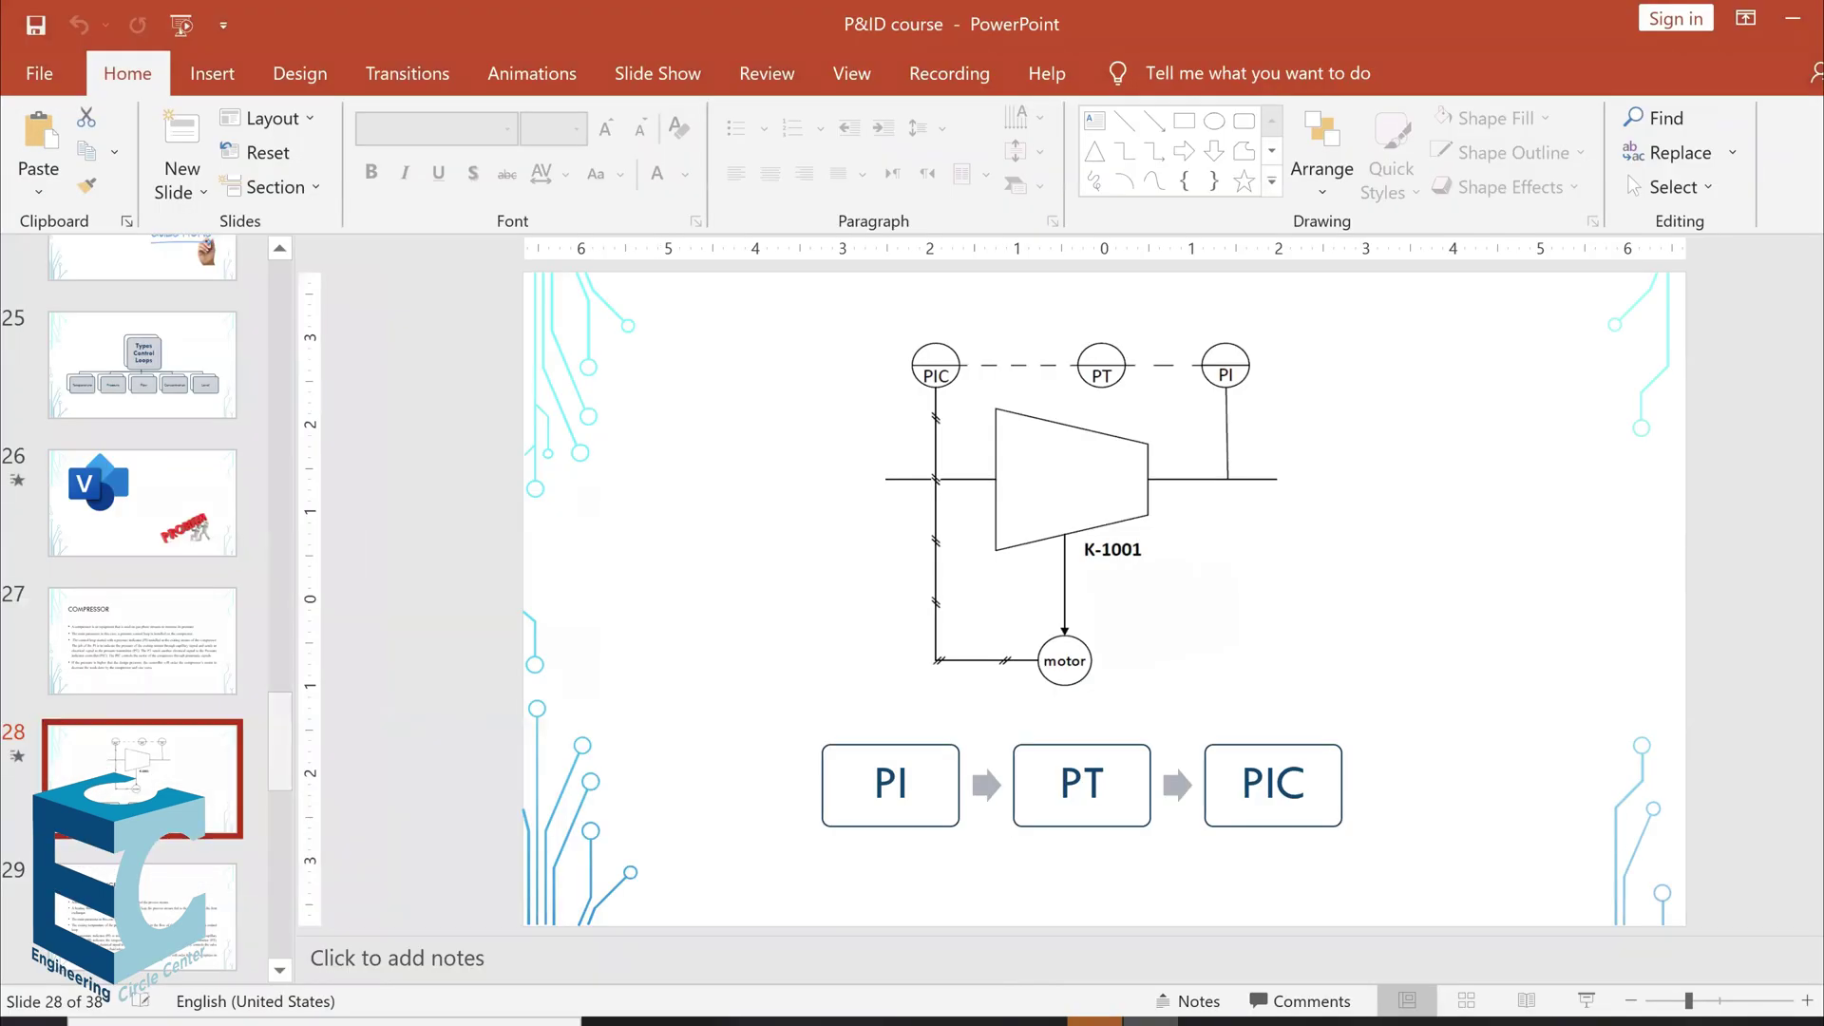
Show slide 30 with the heat exchanger E-1001 and its TI, TT, TIC instruments
scroll(143, 571, "down", 3)
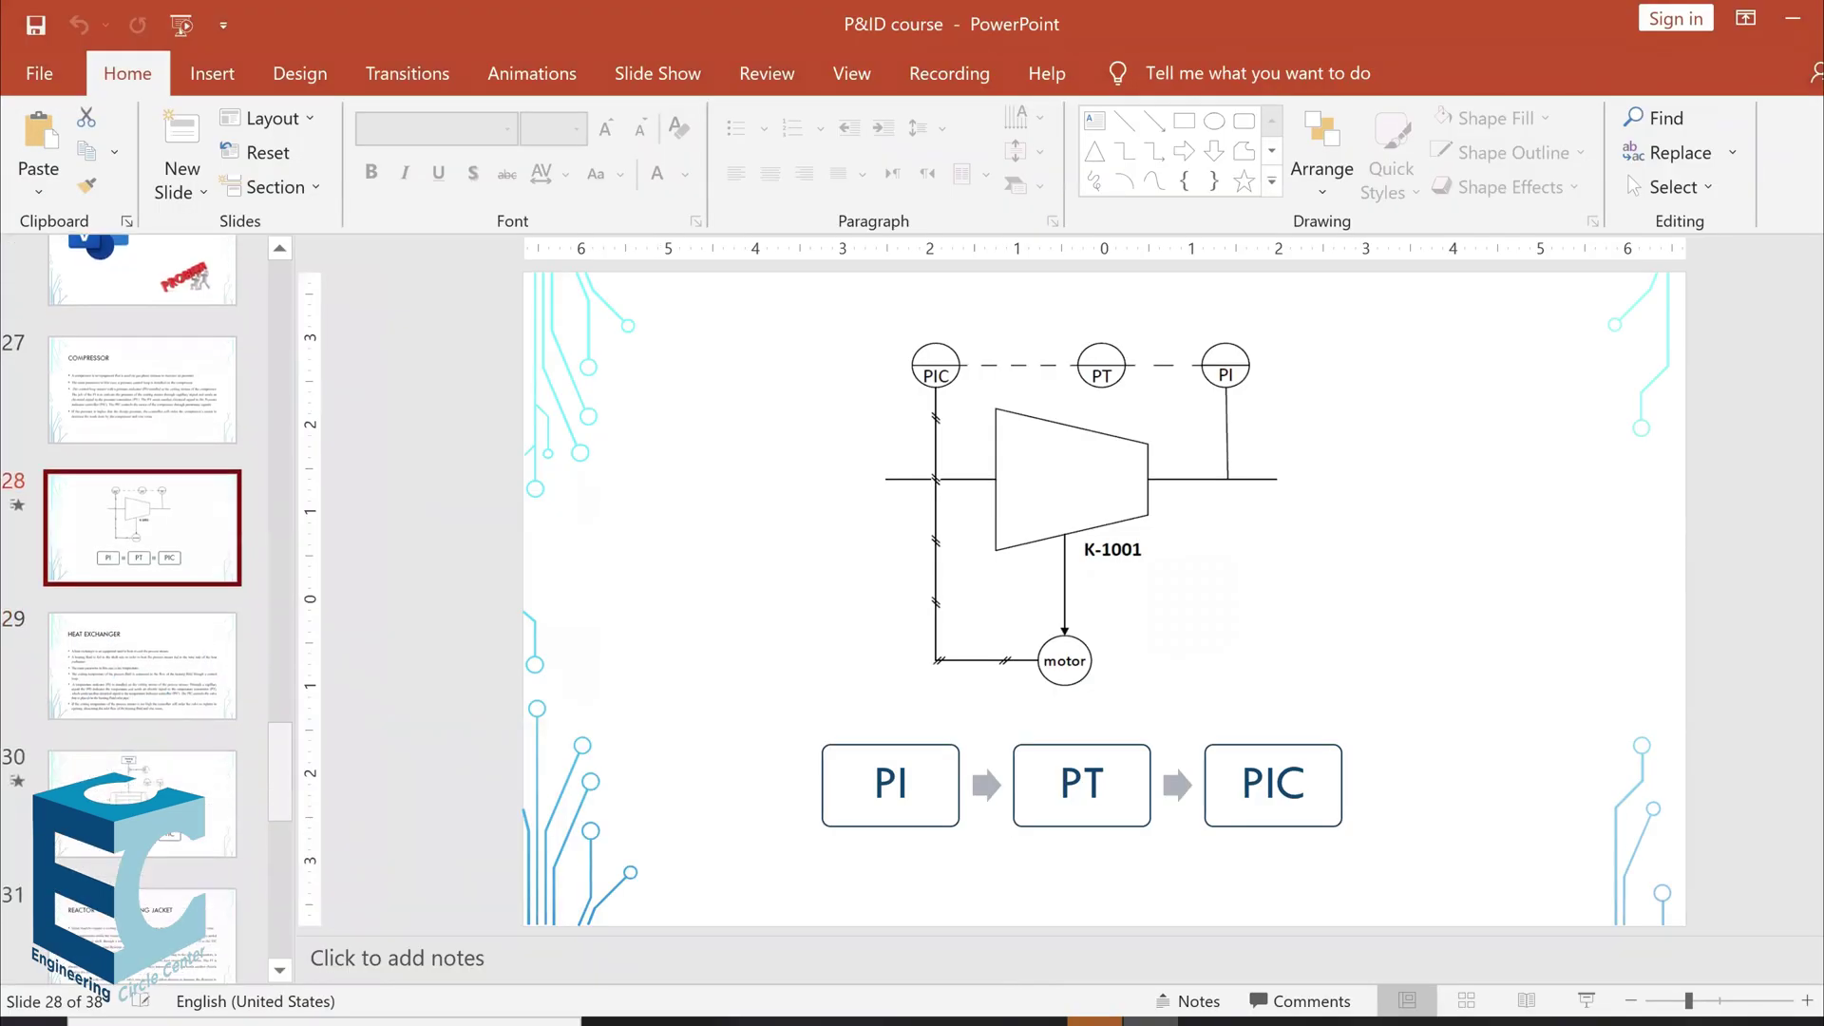
left_click(143, 803)
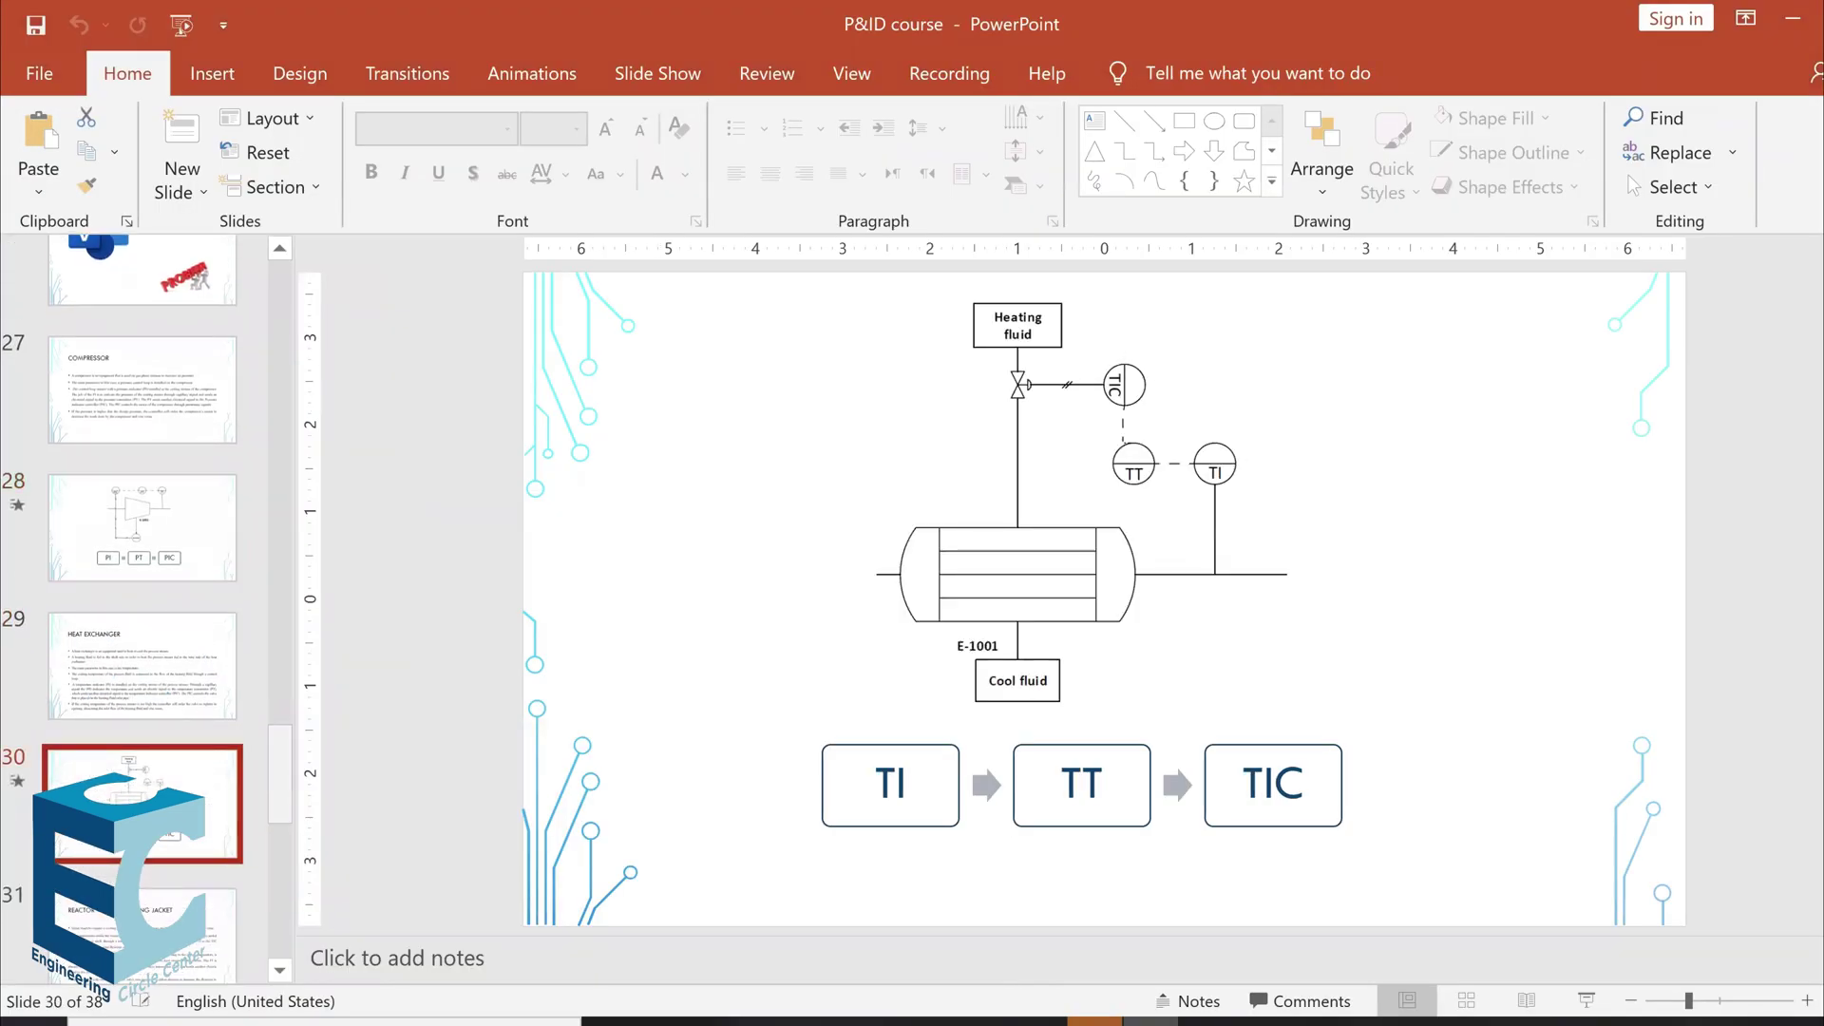